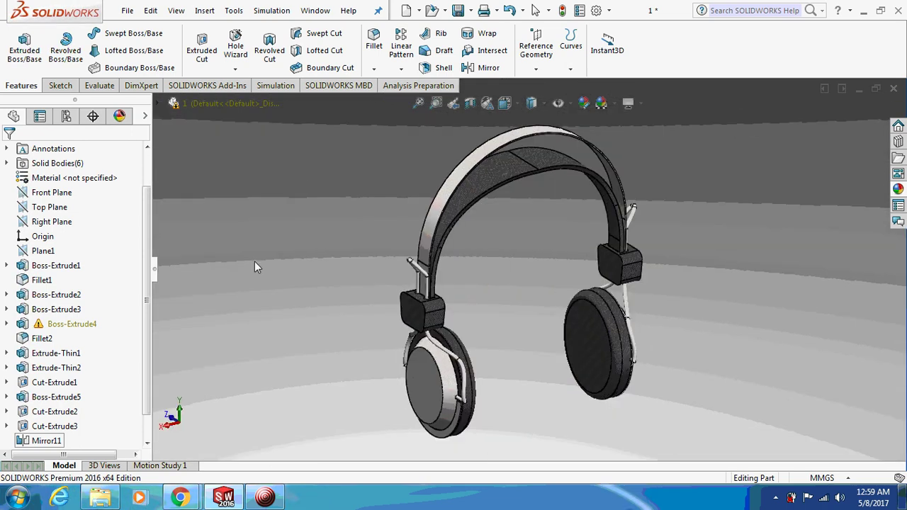
# Step: Create a new part document
pyautogui.click(127, 10)
pyautogui.click(135, 31)
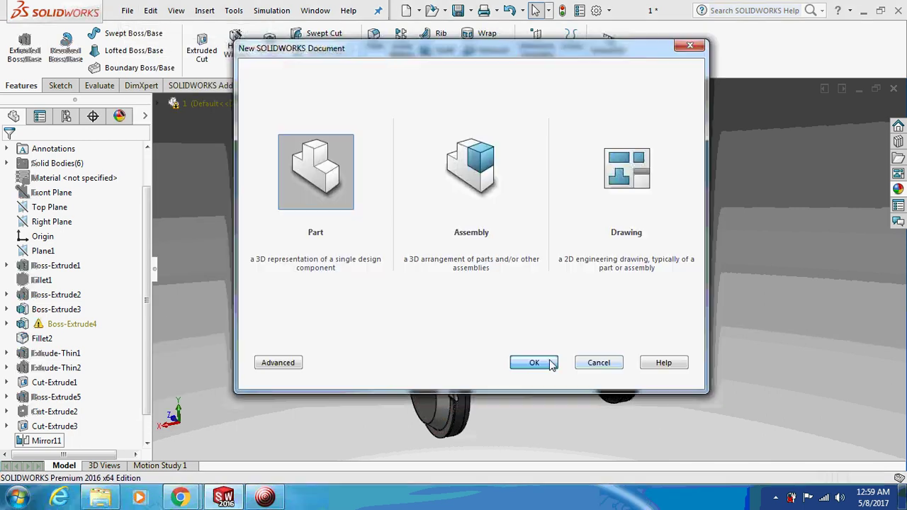
pyautogui.press('Return')
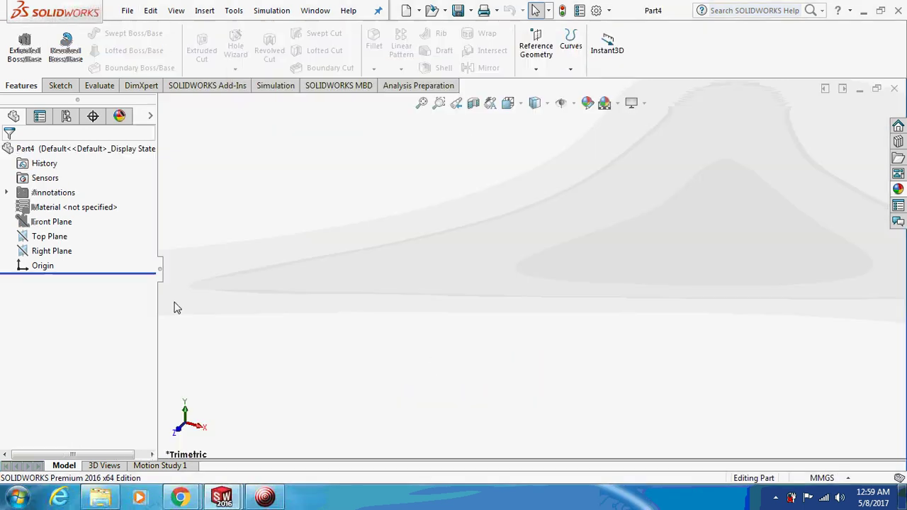
# Step: Create a reference plane offset from the Right Plane
pyautogui.click(62, 252)
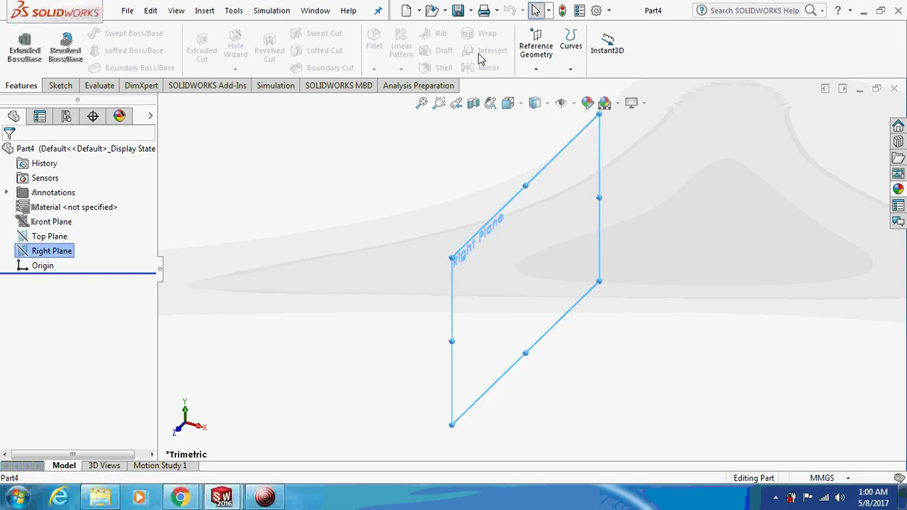
pyautogui.click(542, 55)
pyautogui.click(545, 86)
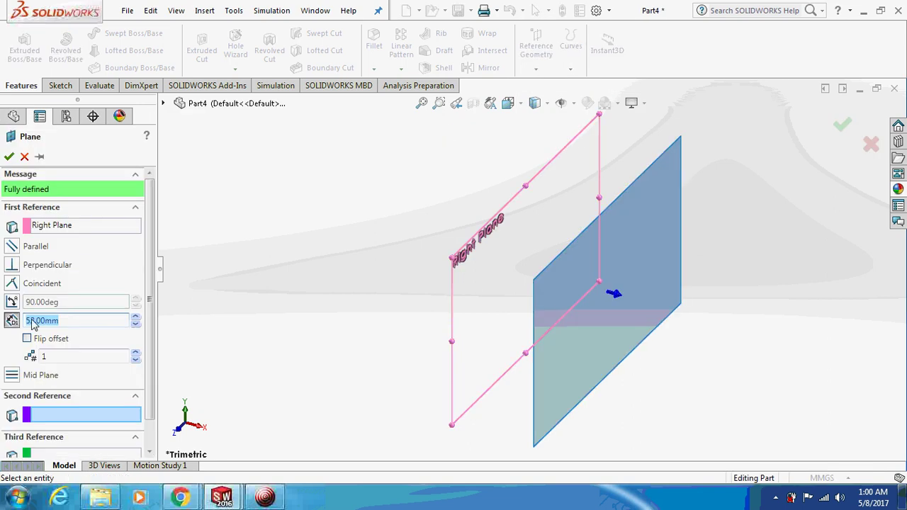
pyautogui.click(9, 157)
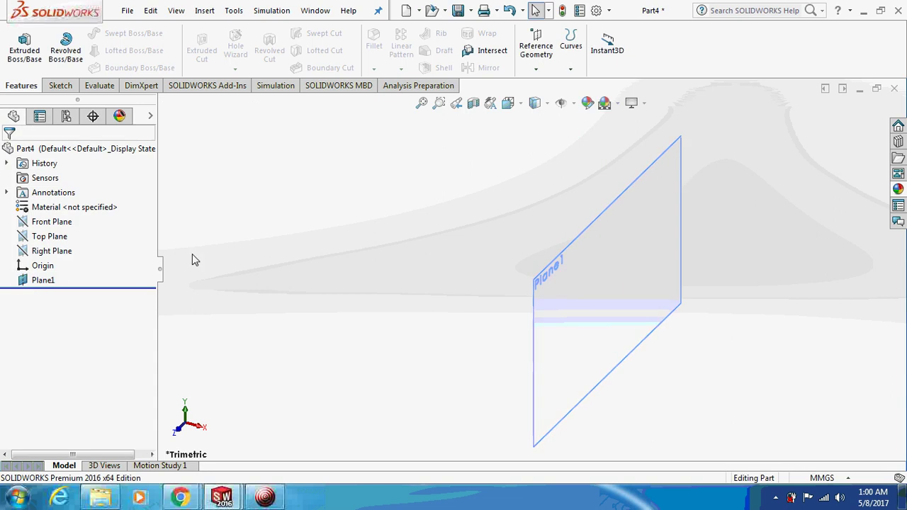
# Step: Sketch an upright ellipse centred on the origin of the offset plane, with radii of about 49 mm and 28 mm
pyautogui.click(28, 281)
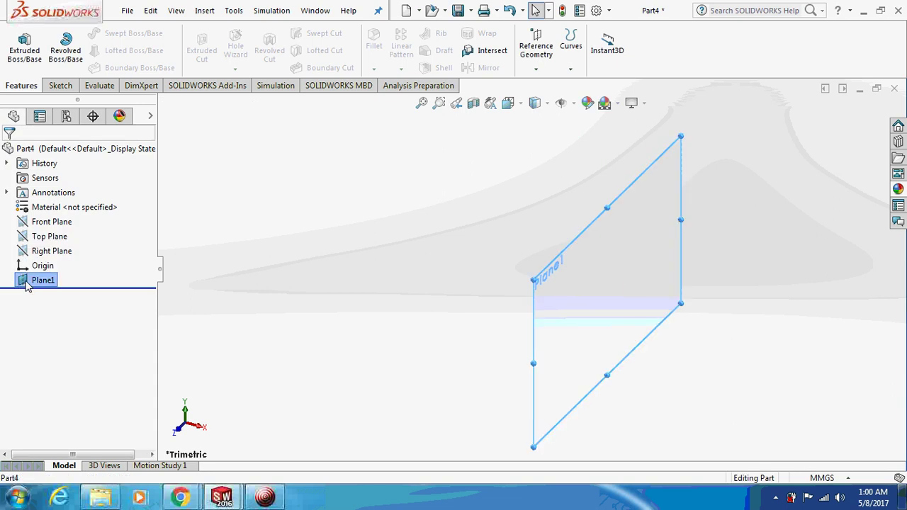
pyautogui.rightClick(28, 281)
pyautogui.click(35, 204)
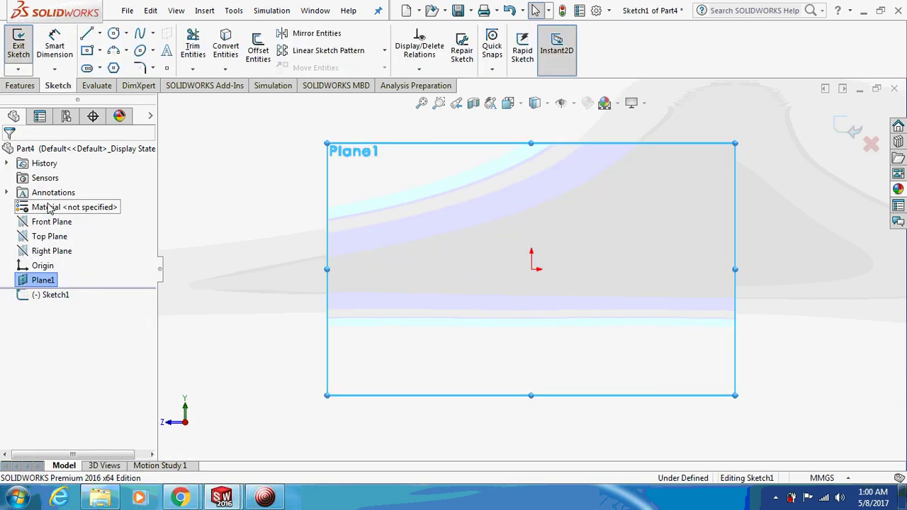
pyautogui.click(139, 50)
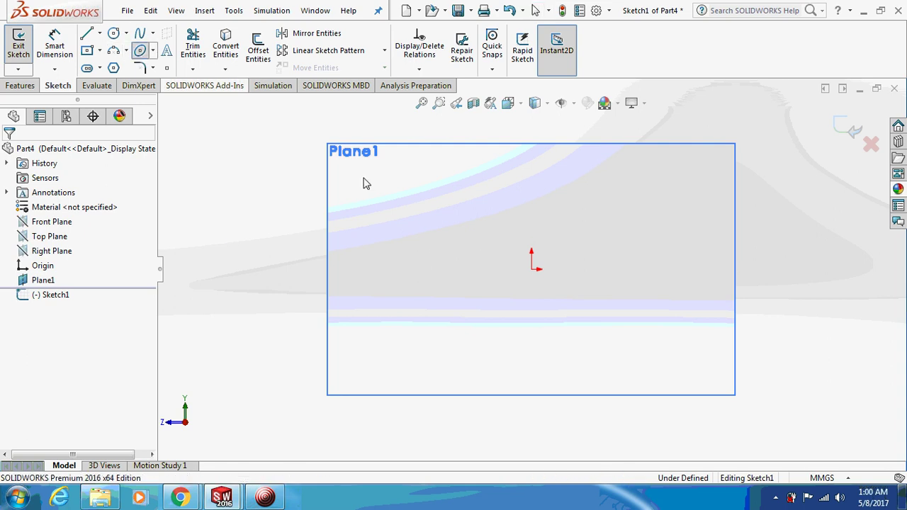
pyautogui.click(532, 267)
pyautogui.click(537, 154)
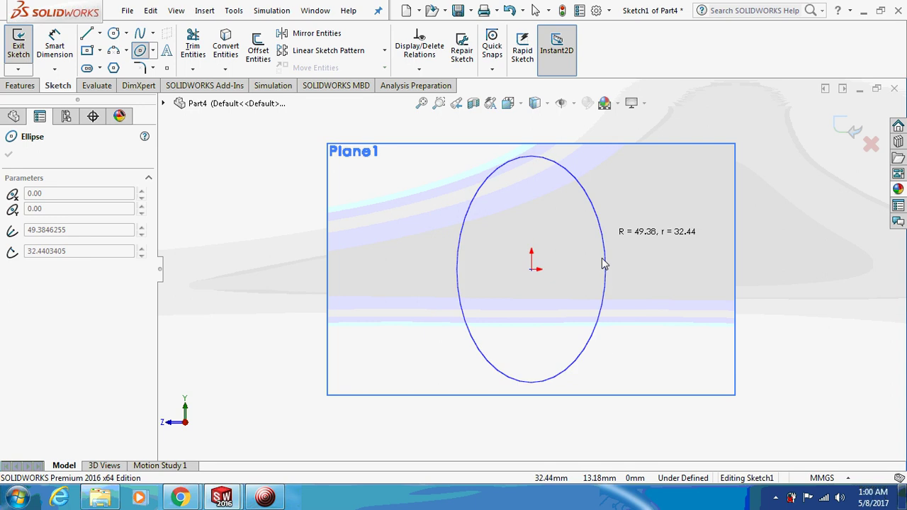
pyautogui.click(597, 287)
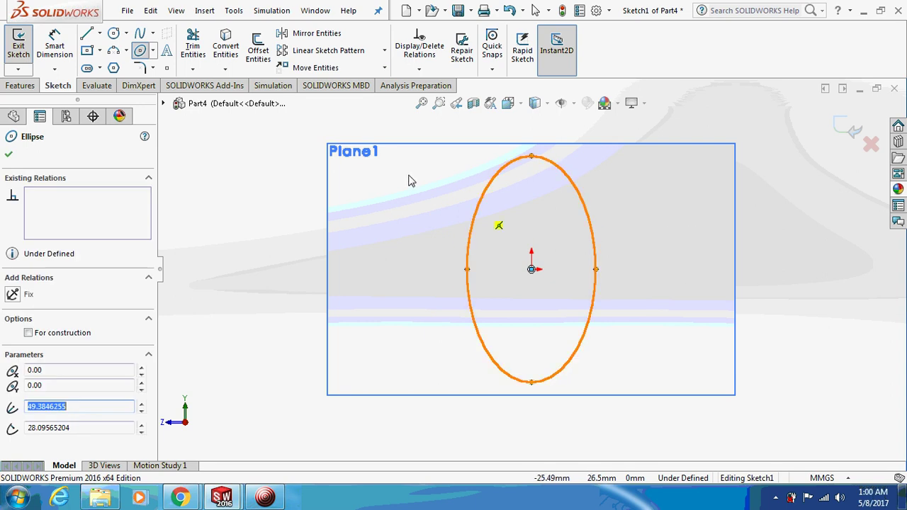
# Step: Dimension the ellipse's vertical axis between its upper and lower points as 72 mm
pyautogui.click(54, 45)
pyautogui.click(531, 157)
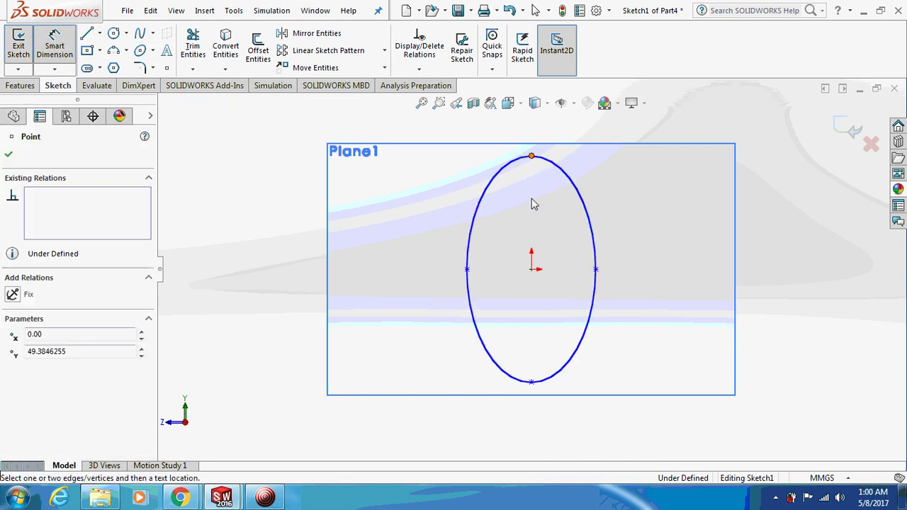
pyautogui.click(533, 383)
pyautogui.click(424, 353)
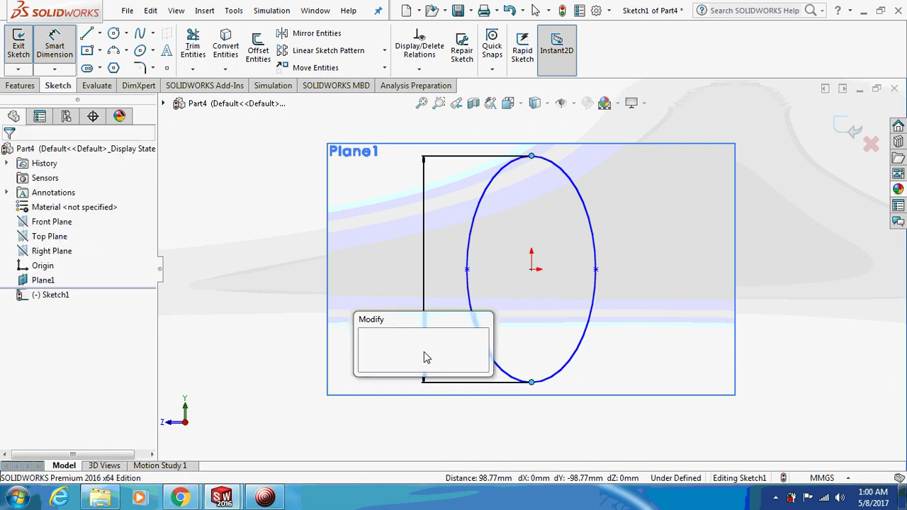
pyautogui.write('72')
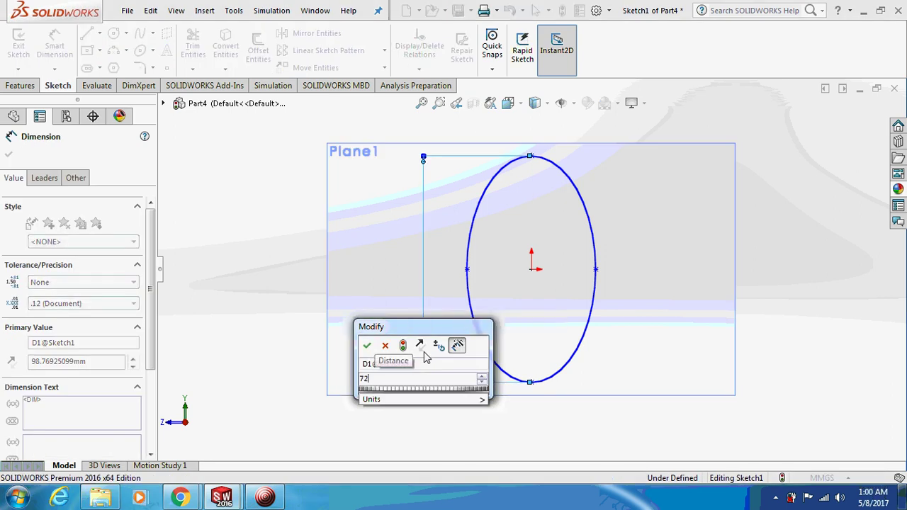
pyautogui.press('Return')
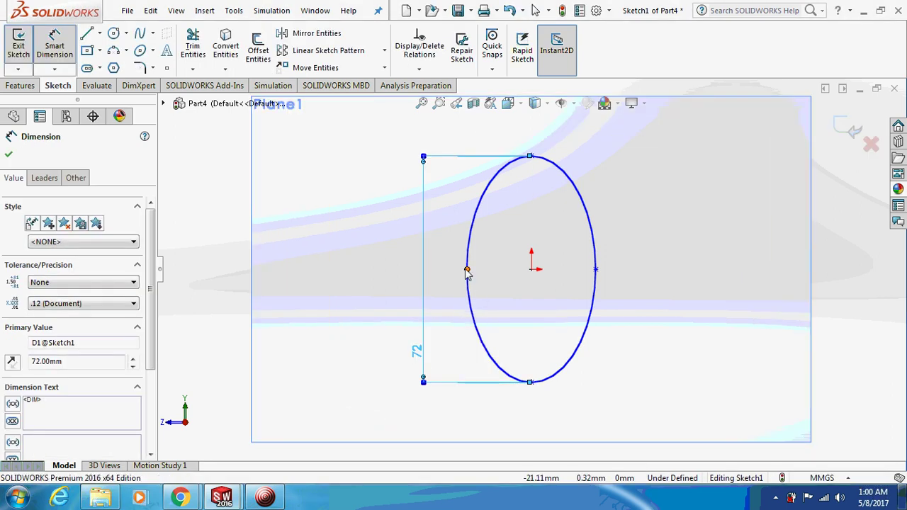
# Step: Dimension the ellipse's horizontal axis between its two side points as 64 mm
pyautogui.click(467, 269)
pyautogui.click(596, 270)
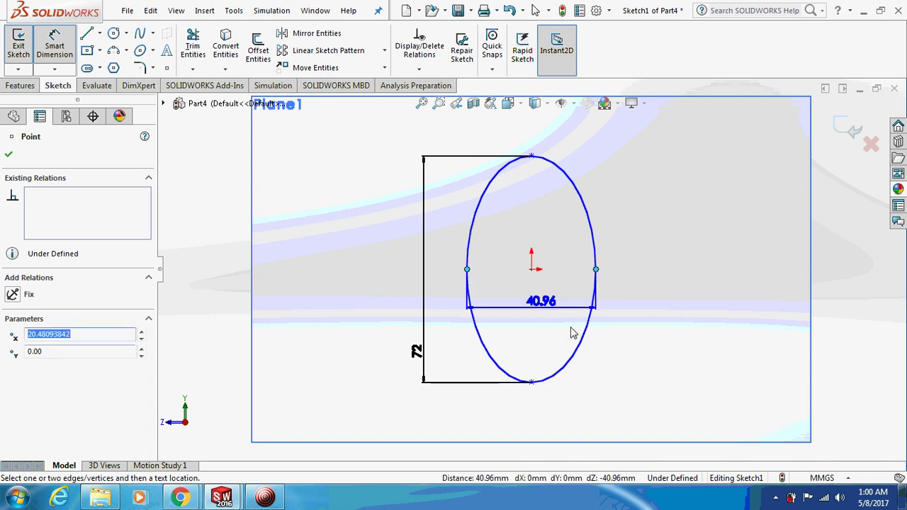
pyautogui.click(703, 304)
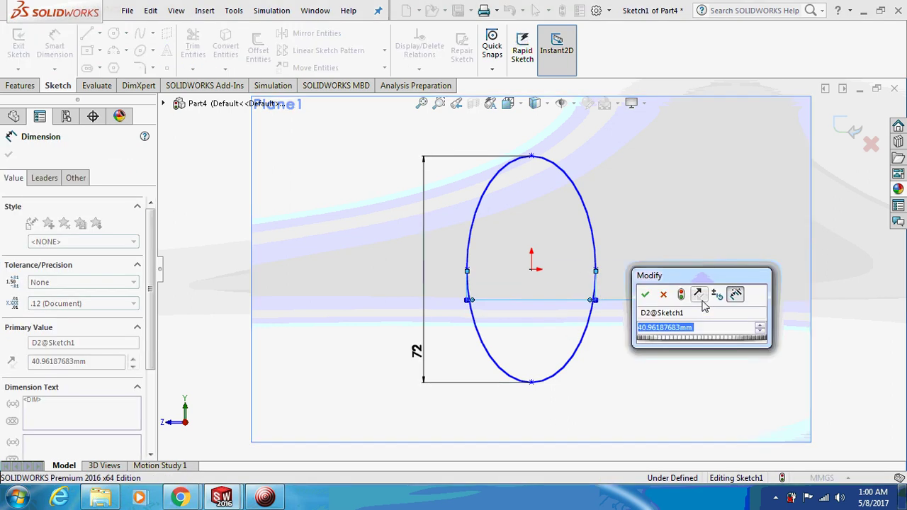
pyautogui.write('64')
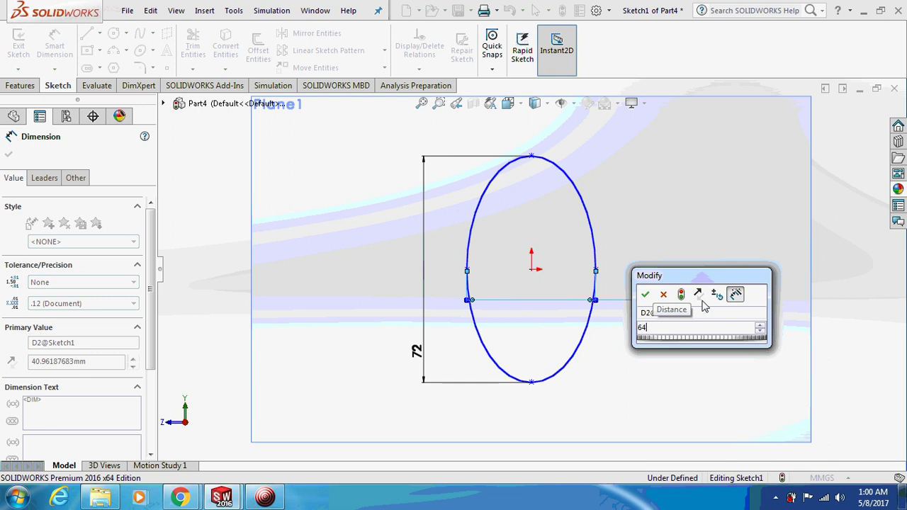
pyautogui.press('Return')
pyautogui.click(682, 219)
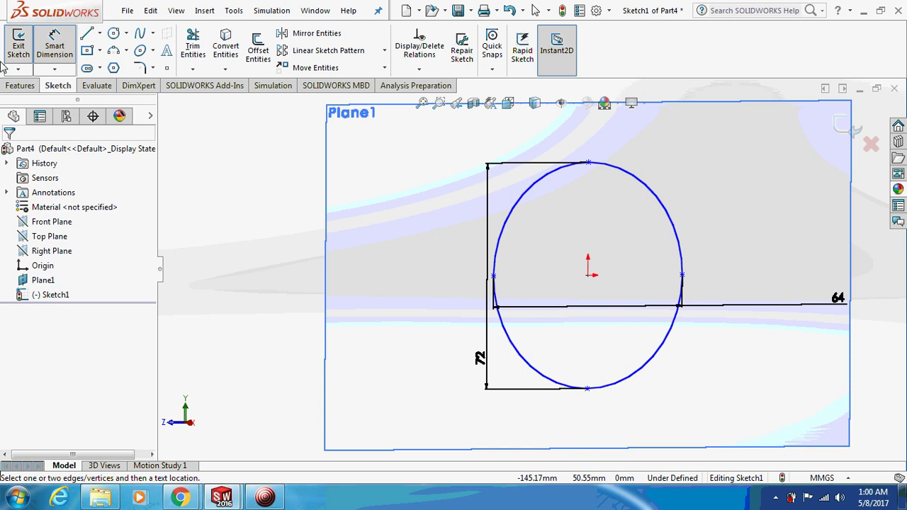
# Step: Extrude the ellipse to a Blind depth of 12 mm and hide the offset plane
pyautogui.click(20, 85)
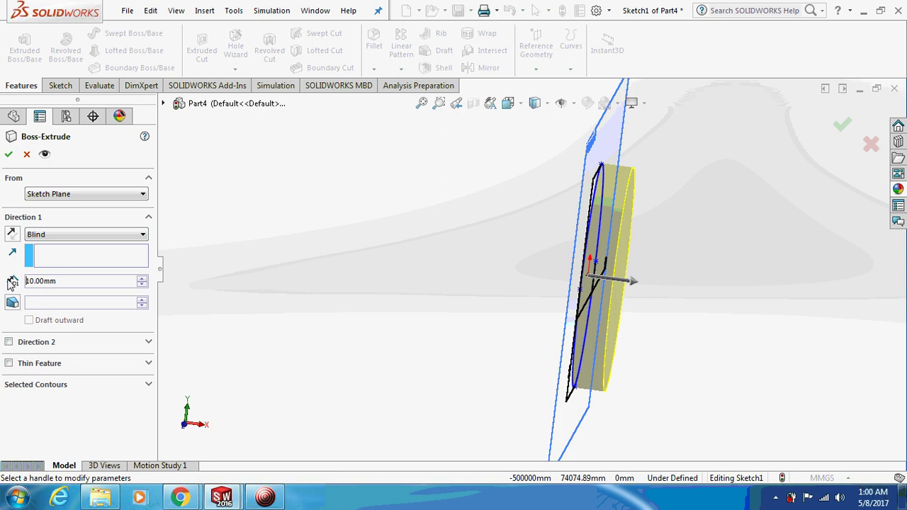
pyautogui.moveTo(63, 282); pyautogui.dragTo(2, 273)
pyautogui.write('12')
pyautogui.press('Return')
pyautogui.click(8, 154)
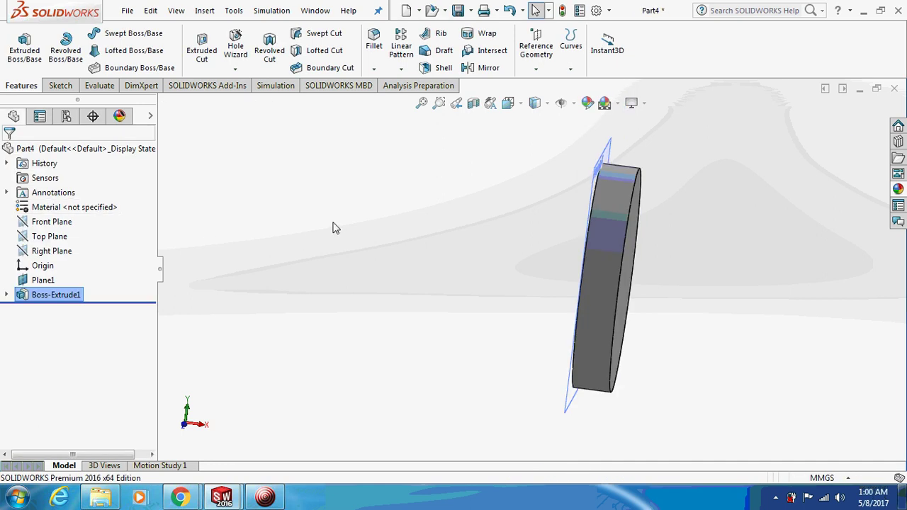
pyautogui.rightClick(23, 281)
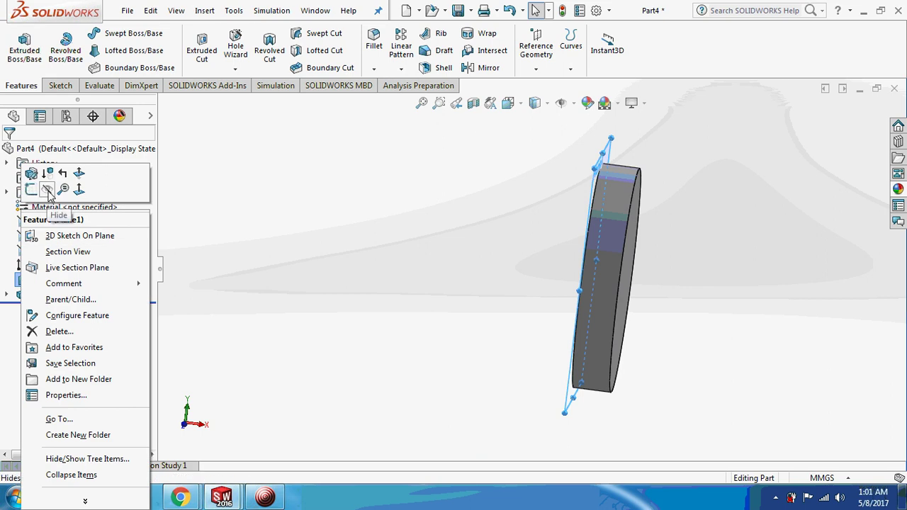
pyautogui.click(309, 206)
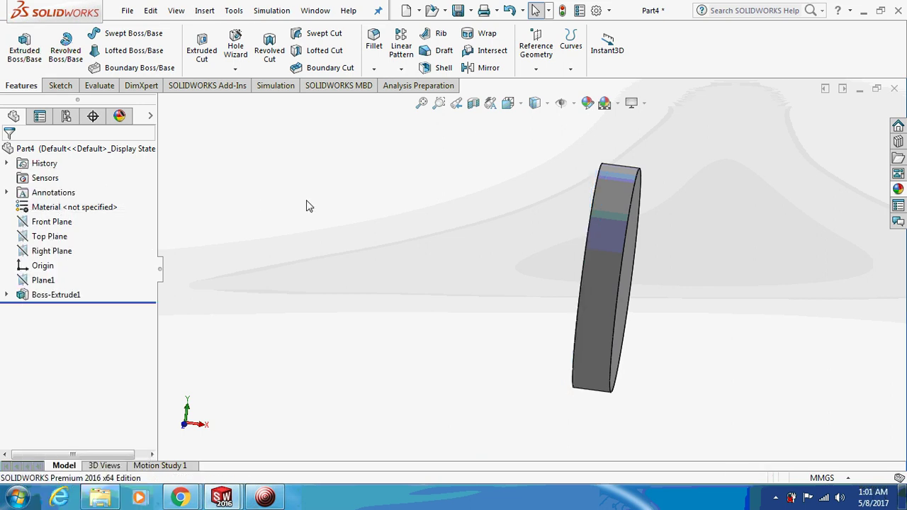
# Step: Fillet the edge of the elliptical disc on the sketch-plane side with a 5 mm radius
pyautogui.click(375, 69)
pyautogui.click(392, 85)
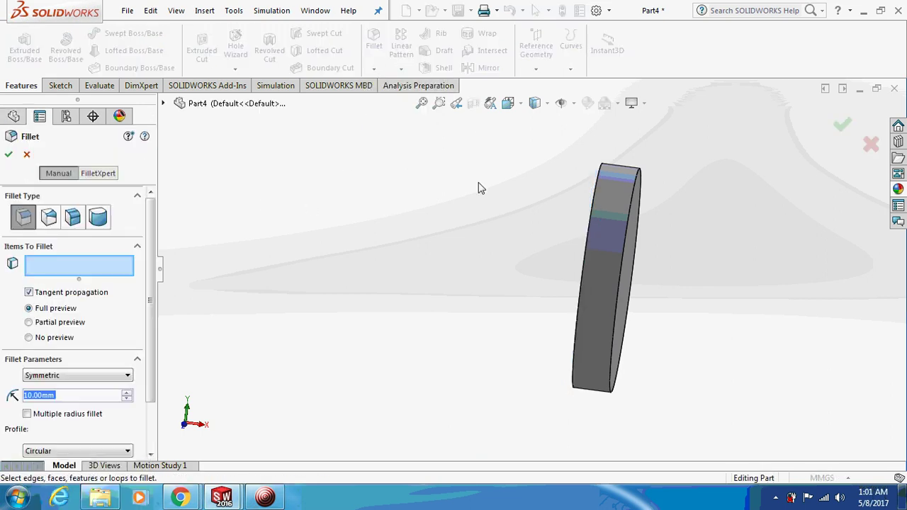
pyautogui.click(595, 192)
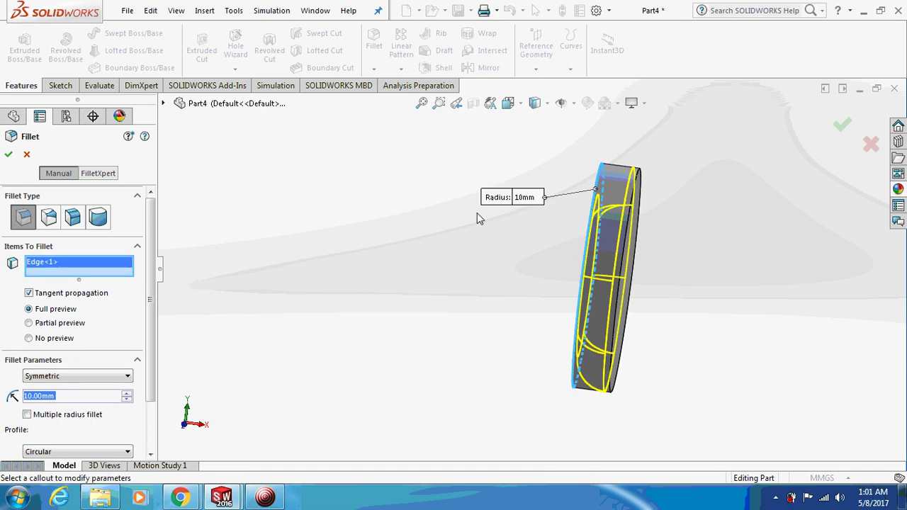
pyautogui.click(63, 402)
pyautogui.press('Home')
pyautogui.write('5')
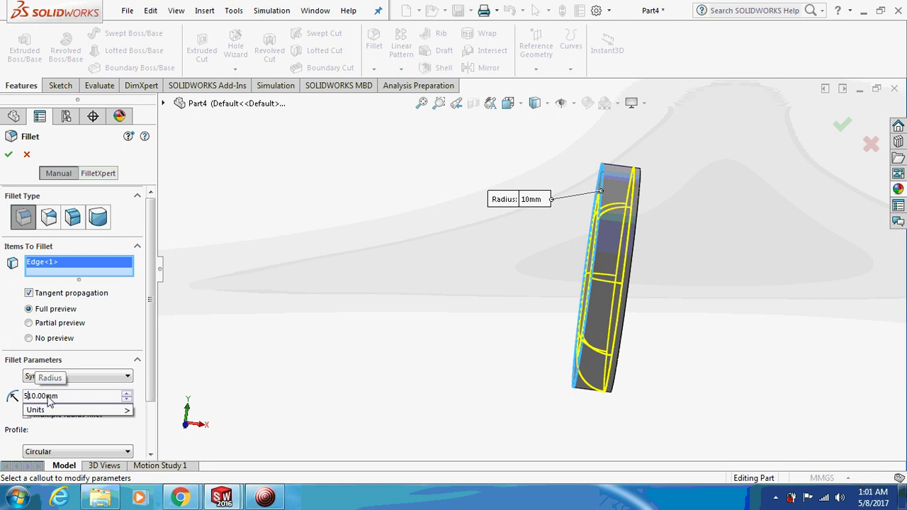
pyautogui.doubleClick(50, 401)
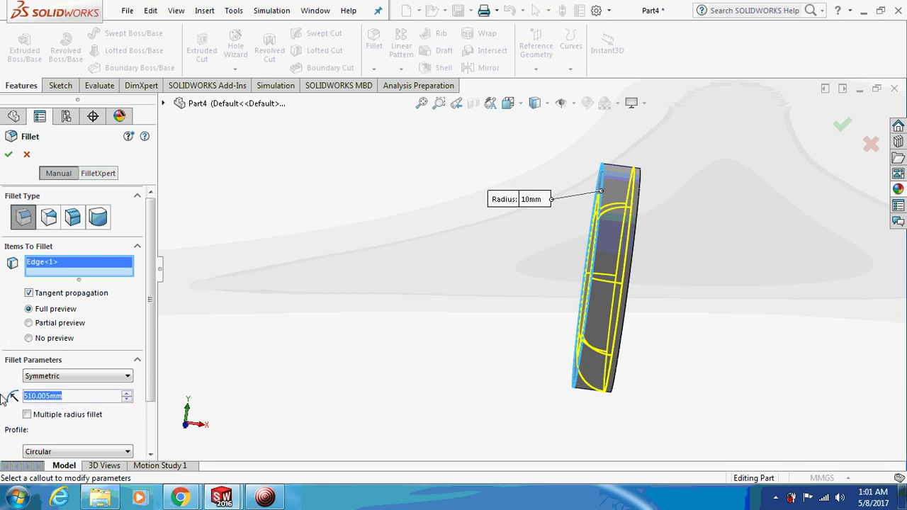
pyautogui.write('5')
pyautogui.press('Return')
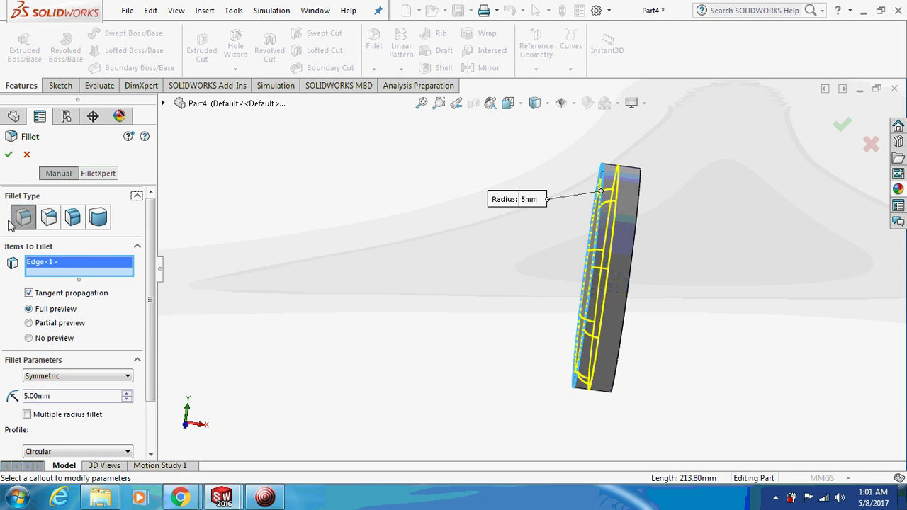
pyautogui.click(9, 154)
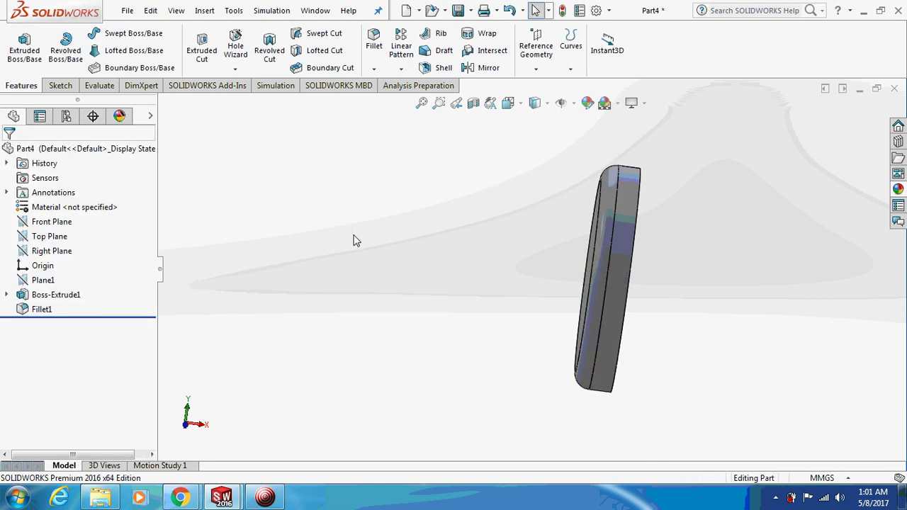
# Step: Start a sketch on the disc's flat face opposite the fillet and convert the face outline into sketch entities
pyautogui.moveTo(355, 241); pyautogui.dragTo(306, 218, button='middle')
pyautogui.click(626, 259)
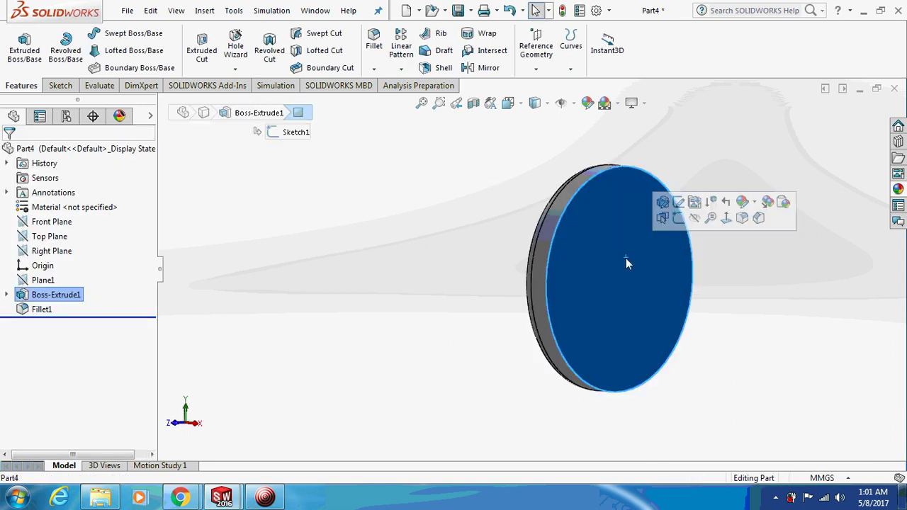
pyautogui.rightClick(627, 259)
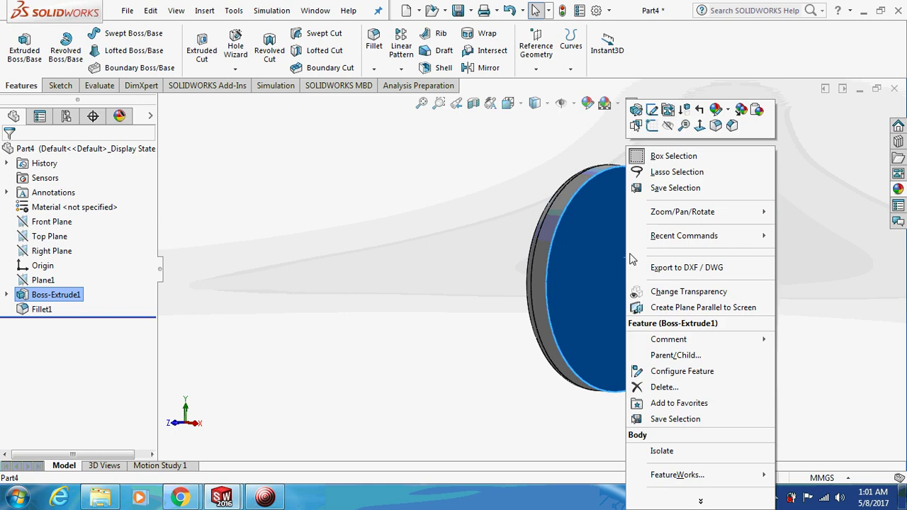
pyautogui.click(652, 125)
pyautogui.click(225, 46)
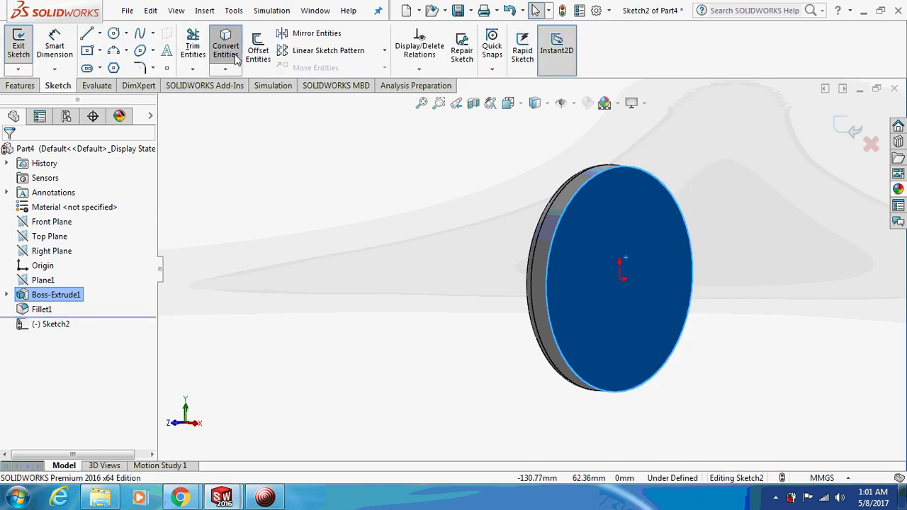
# Step: Extrude the converted face outline to a Blind depth of 0.5 mm with a 3-degree inward draft
pyautogui.click(31, 87)
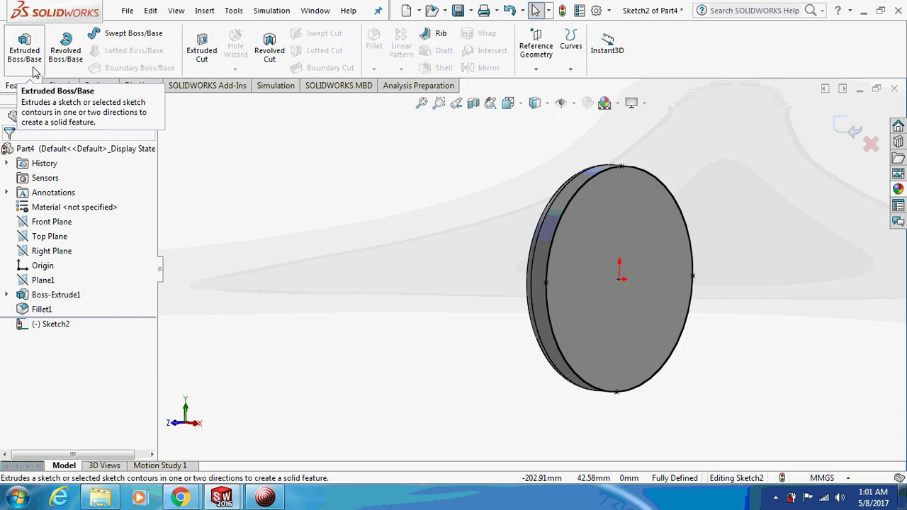
pyautogui.click(32, 71)
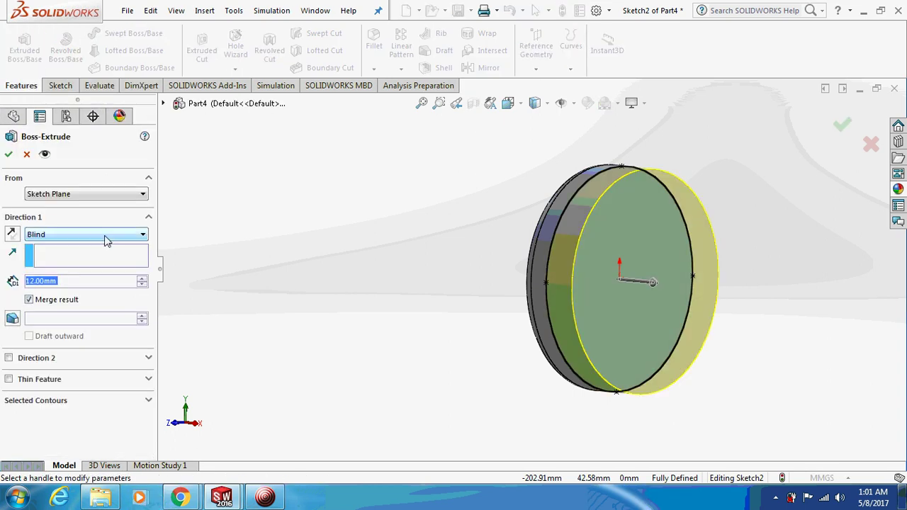
pyautogui.write('0.5')
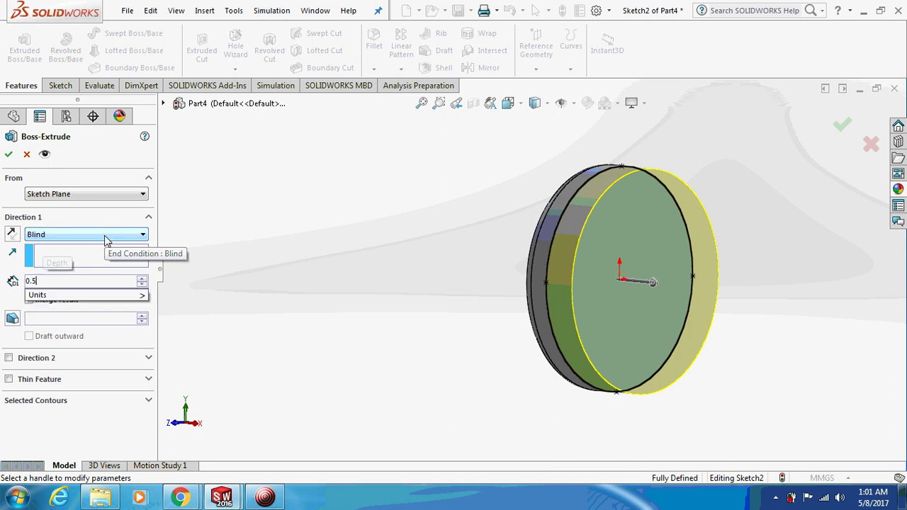
pyautogui.press('Return')
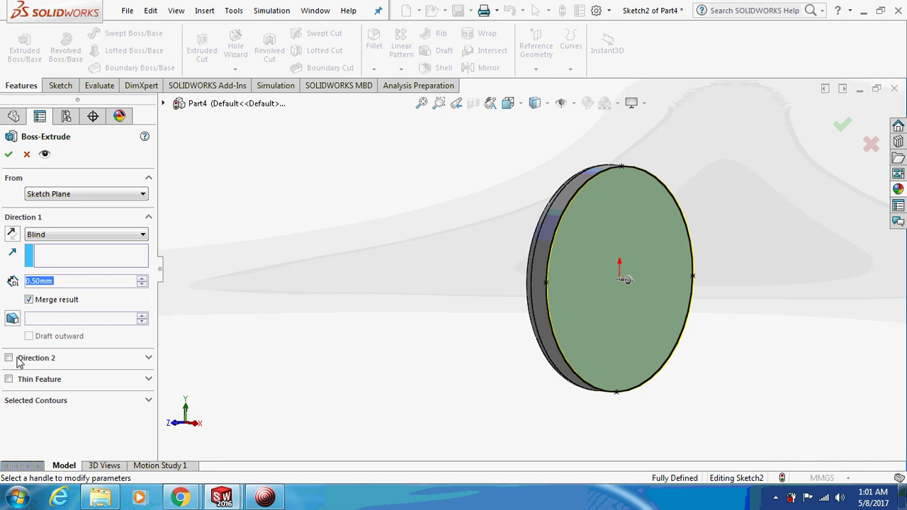
pyautogui.click(13, 319)
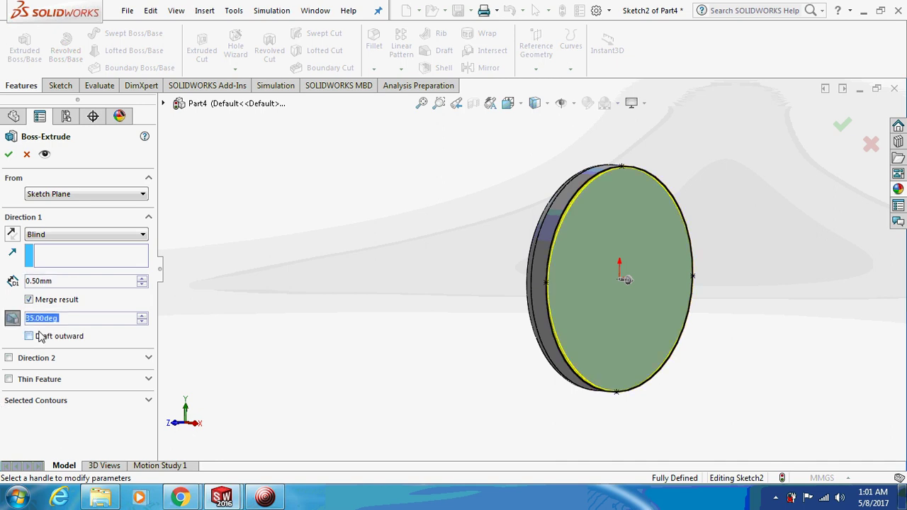
pyautogui.write('3')
pyautogui.press('Return')
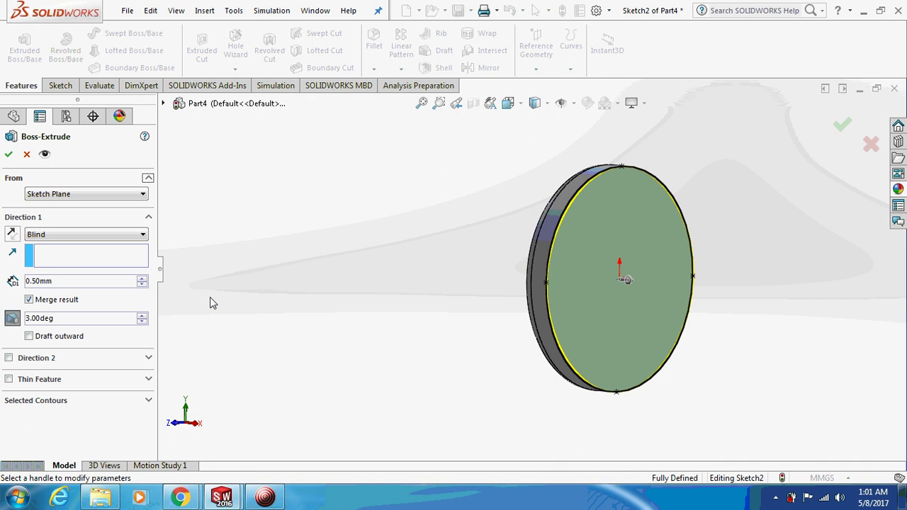
pyautogui.click(8, 154)
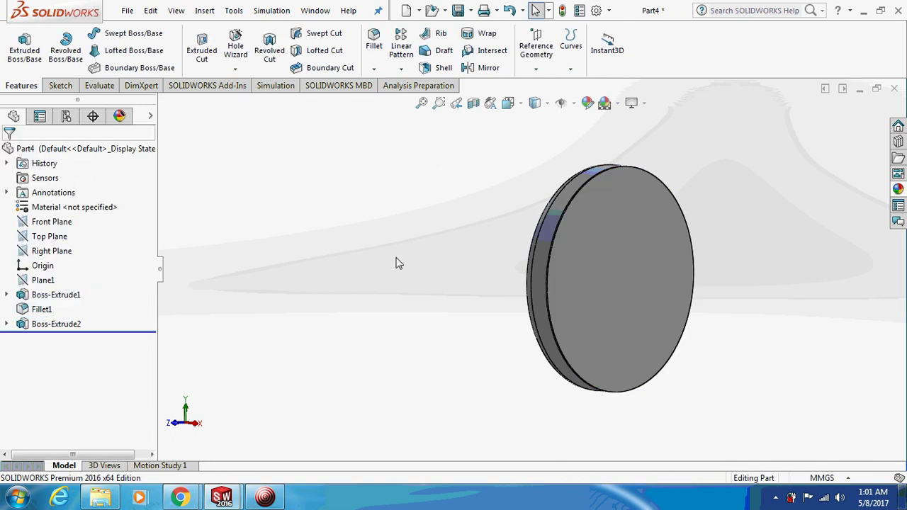
pyautogui.moveTo(396, 263); pyautogui.dragTo(428, 250, button='middle')
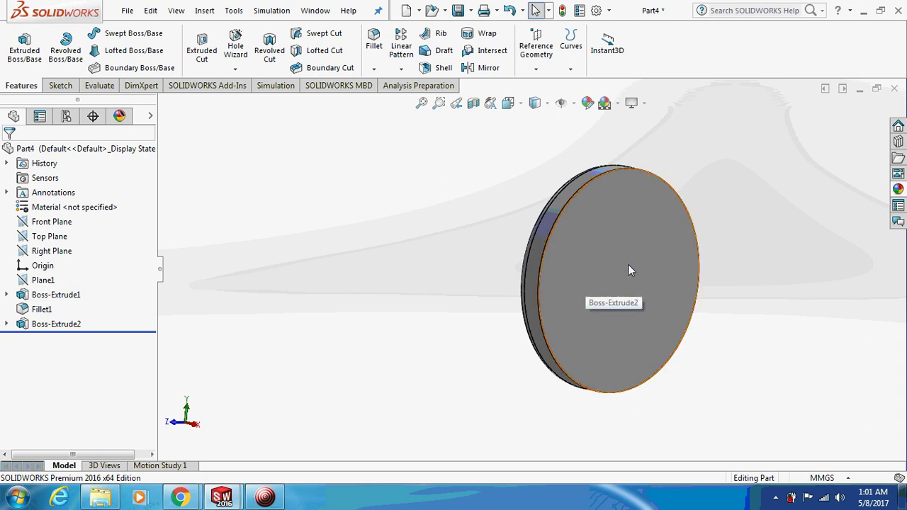
pyautogui.click(265, 496)
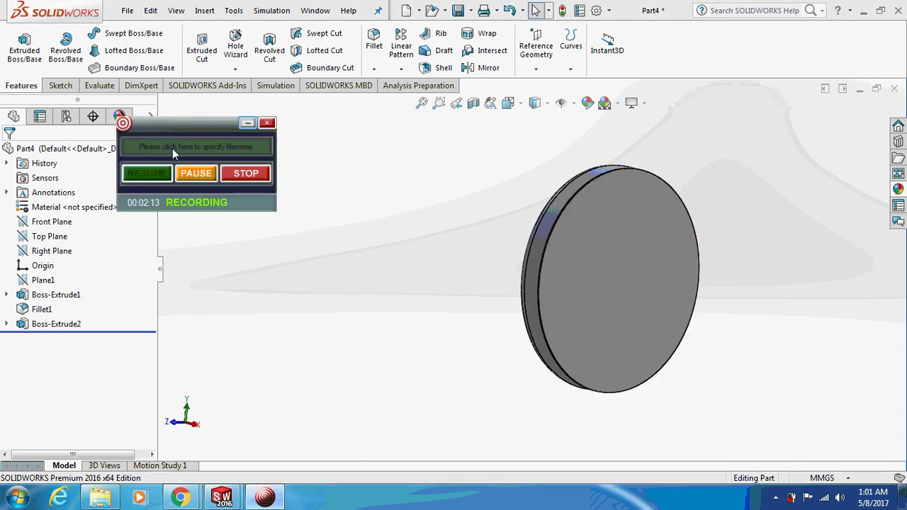
pyautogui.click(247, 124)
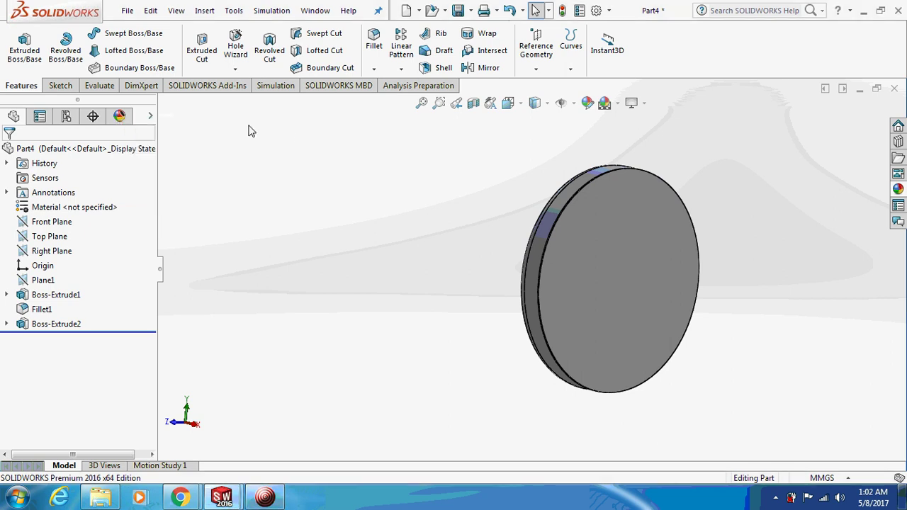
# Step: Start a sketch on the front face of the 0.5 mm layer and offset its outline 5 mm inward
pyautogui.click(657, 290)
pyautogui.rightClick(622, 276)
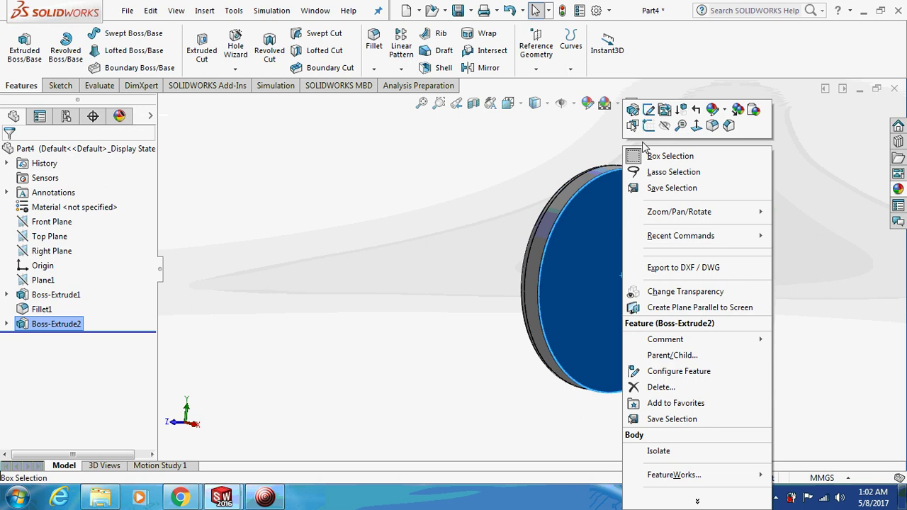
pyautogui.click(648, 125)
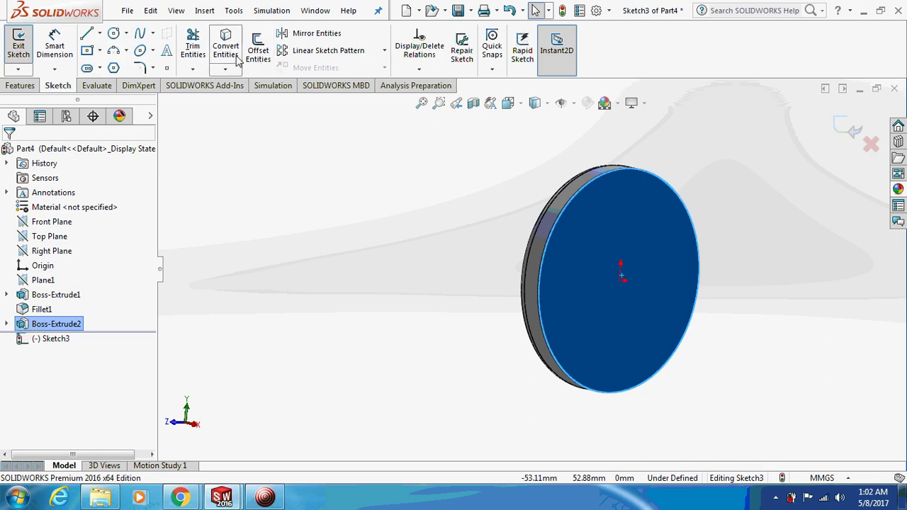
pyautogui.click(258, 53)
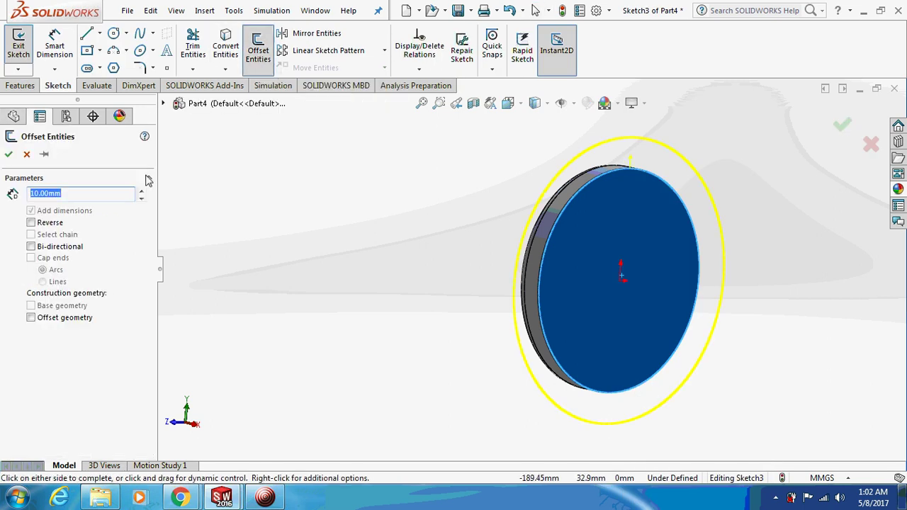
pyautogui.click(31, 222)
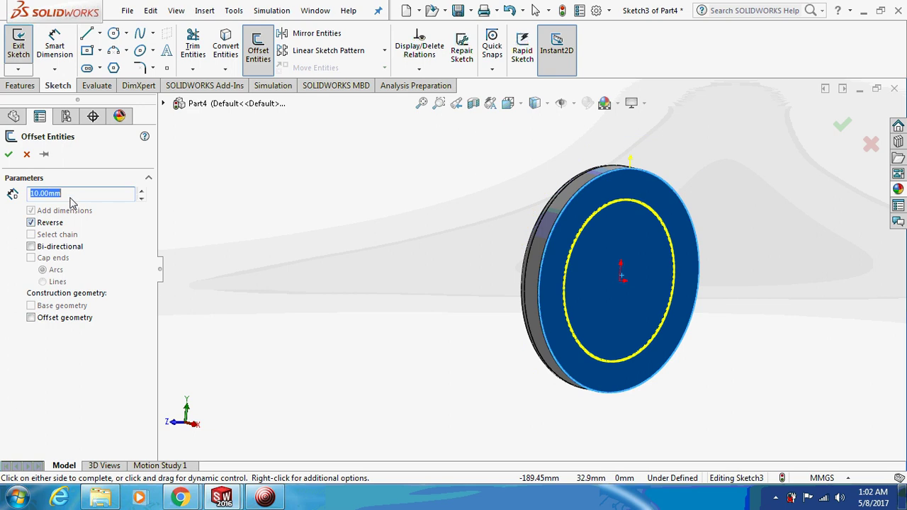
pyautogui.doubleClick(50, 196)
pyautogui.write('5')
pyautogui.press('Return')
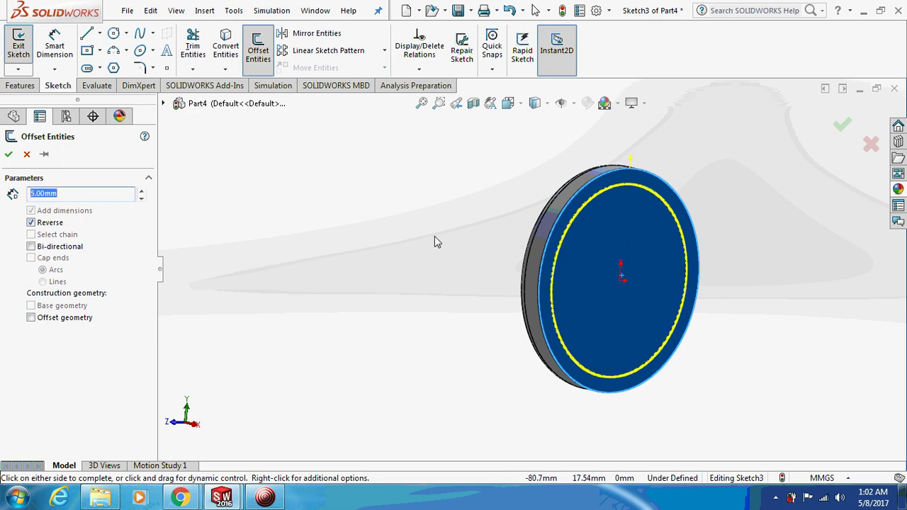
pyautogui.scroll(-3, 425, 241)
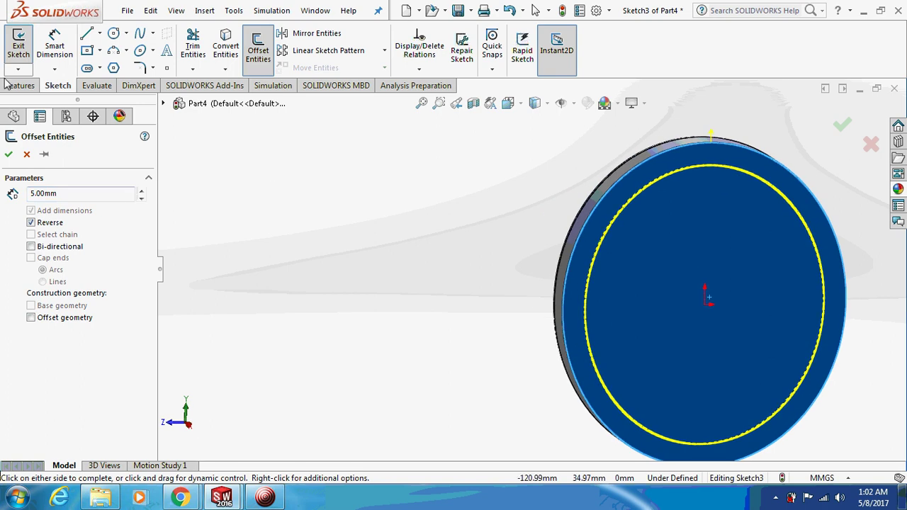
pyautogui.click(9, 154)
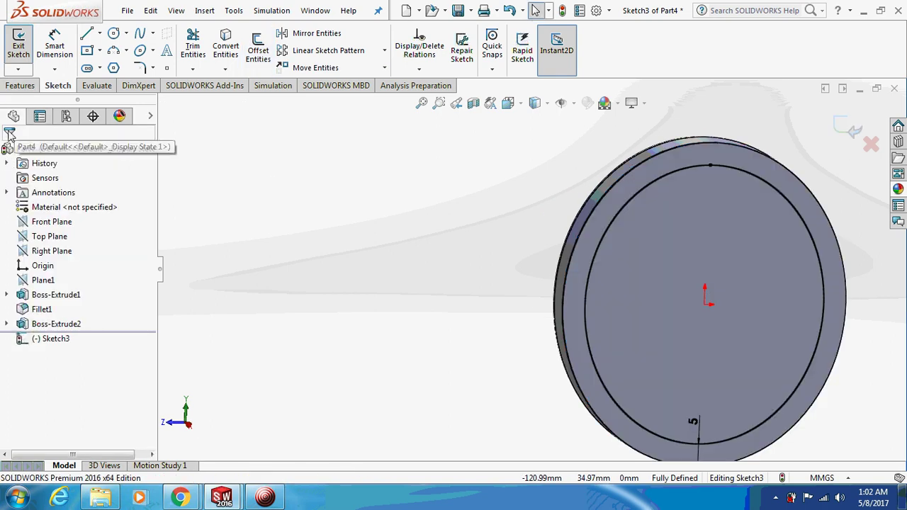
# Step: Extrude the offset ellipse to a Blind depth of 8 mm with a 35-degree inward draft
pyautogui.click(20, 86)
pyautogui.click(24, 57)
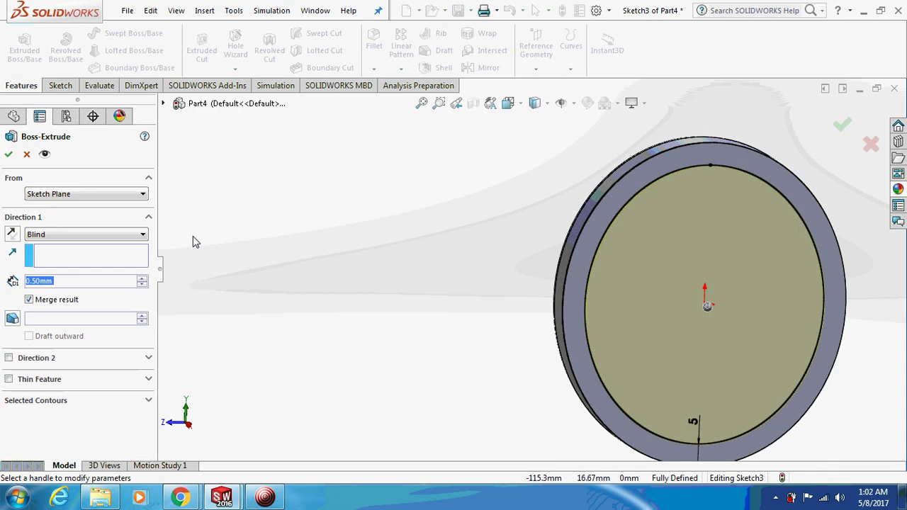
pyautogui.write('8')
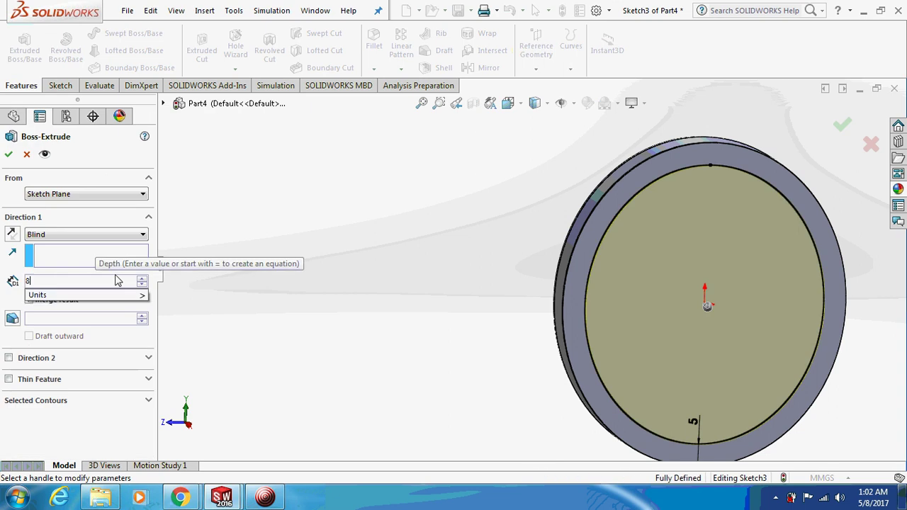
pyautogui.press('Return')
pyautogui.moveTo(386, 266); pyautogui.dragTo(224, 267, button='middle')
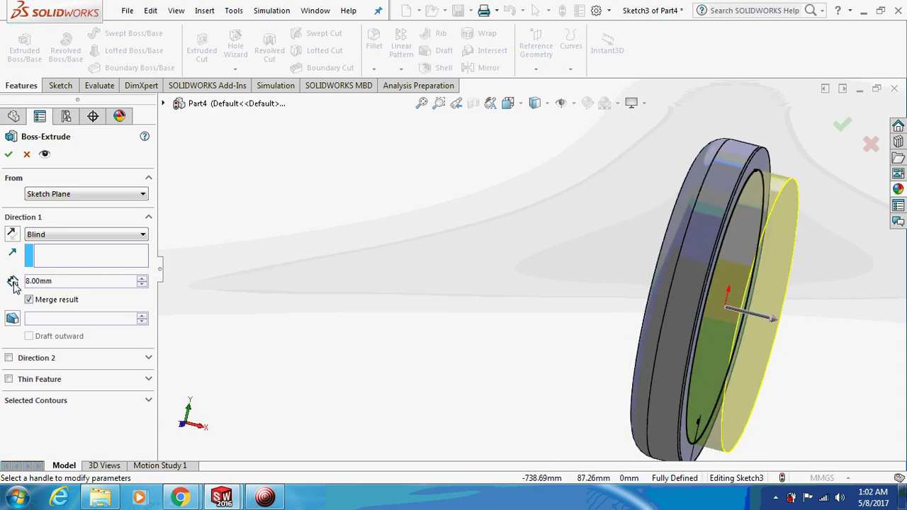
pyautogui.click(12, 320)
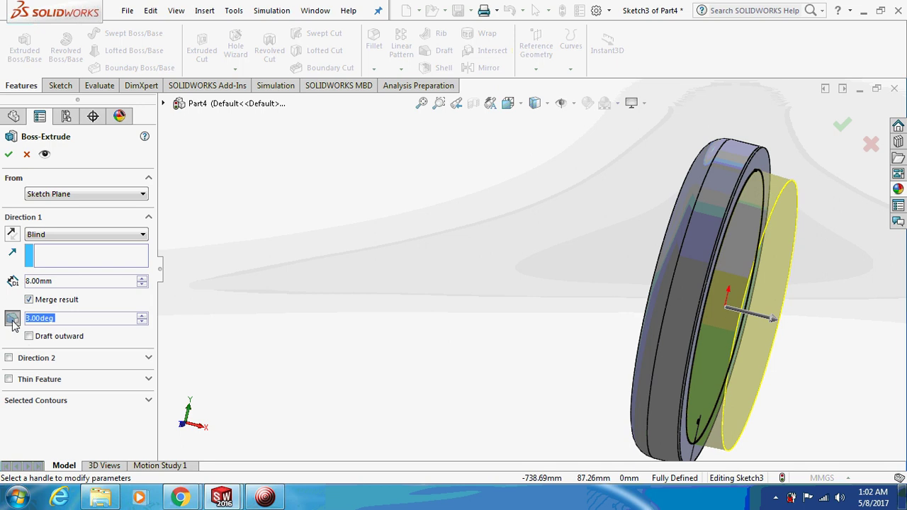
pyautogui.write('35')
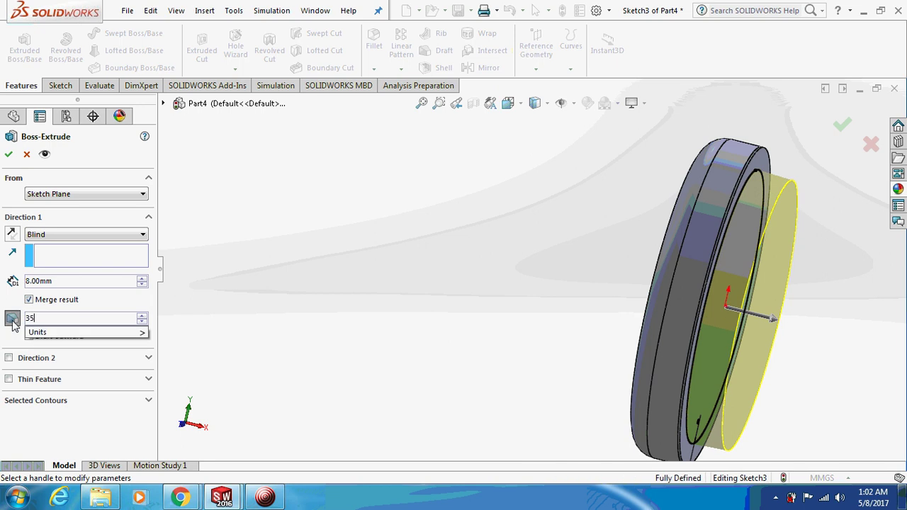
pyautogui.press('Return')
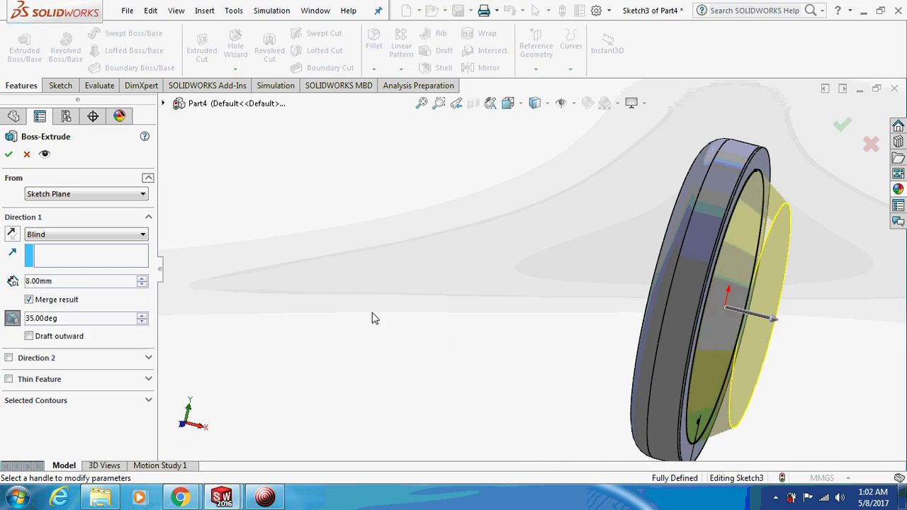
pyautogui.click(8, 155)
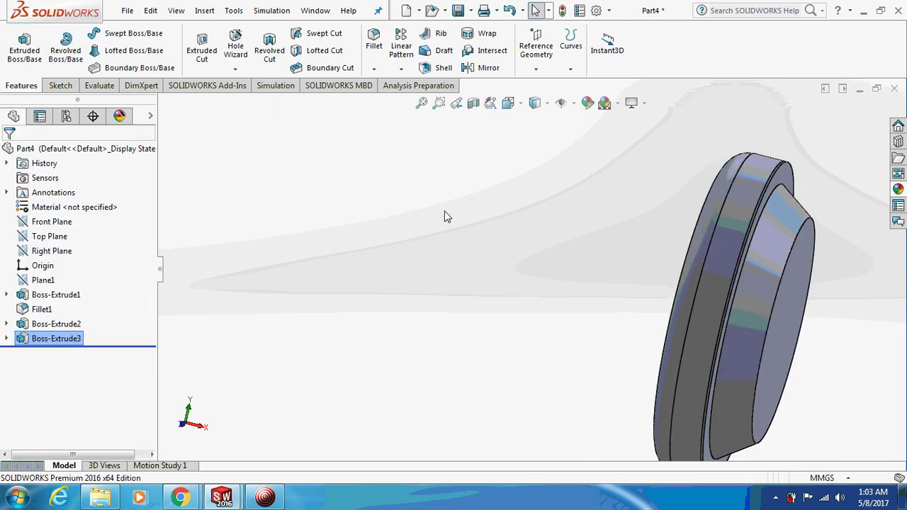
# Step: Start a sketch on the ring face around the tapered boss and convert its outer and inner edges into sketch entities
pyautogui.moveTo(444, 216)
pyautogui.mouseDown(button='middle')
pyautogui.moveTo(415, 198)
pyautogui.moveTo(450, 232)
pyautogui.mouseUp(button='middle')
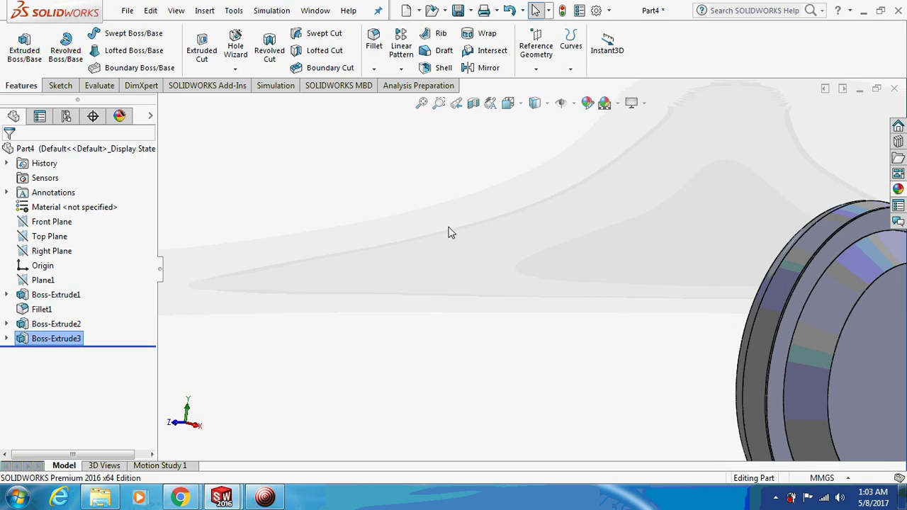
pyautogui.hotkey('ctrl', '1')
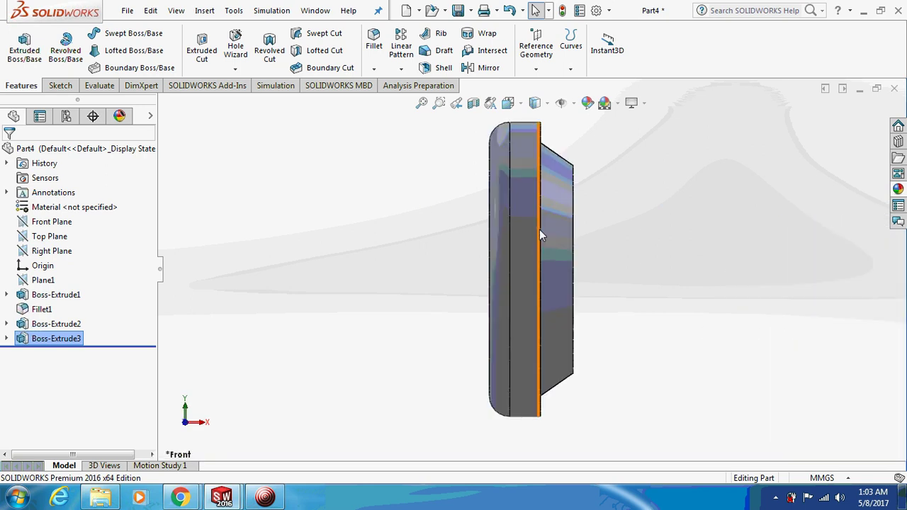
pyautogui.hotkey('ctrl', '3')
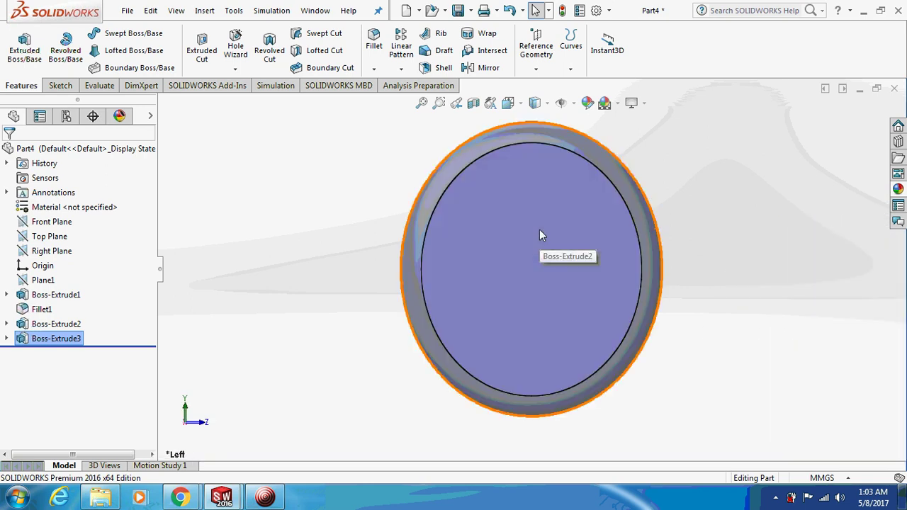
pyautogui.hotkey('ctrl', '4')
pyautogui.click(441, 182)
pyautogui.rightClick(441, 182)
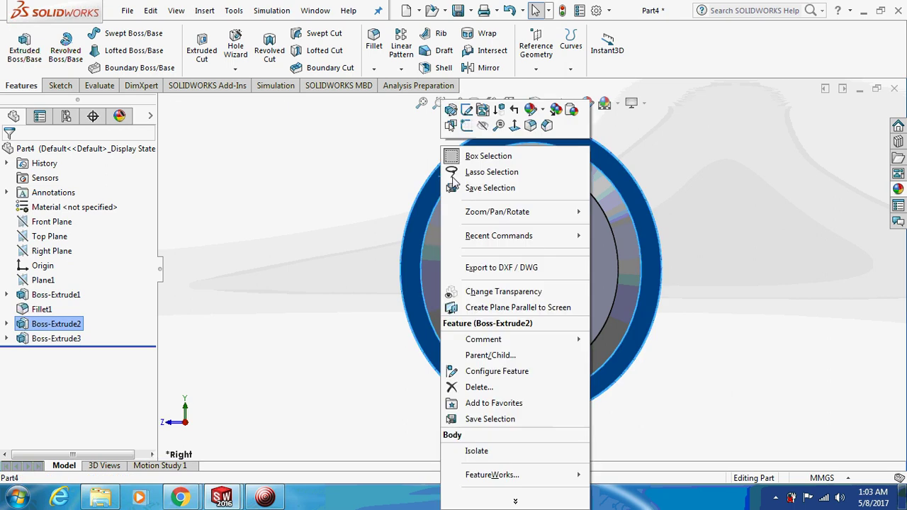
pyautogui.click(467, 129)
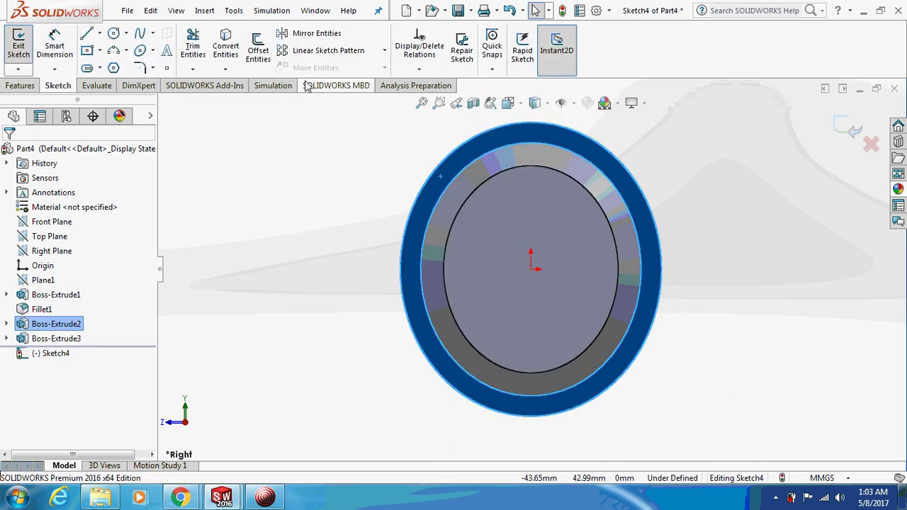
pyautogui.click(225, 47)
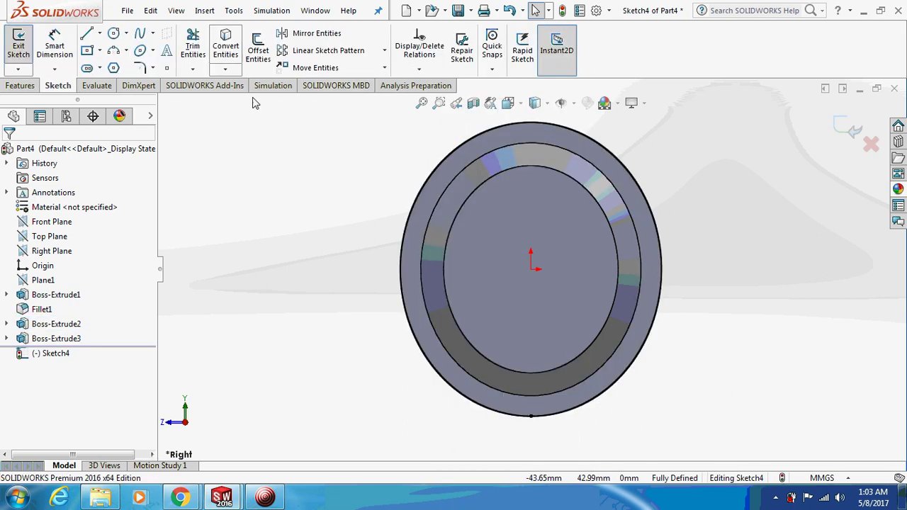
pyautogui.click(423, 252)
pyautogui.rightClick(232, 44)
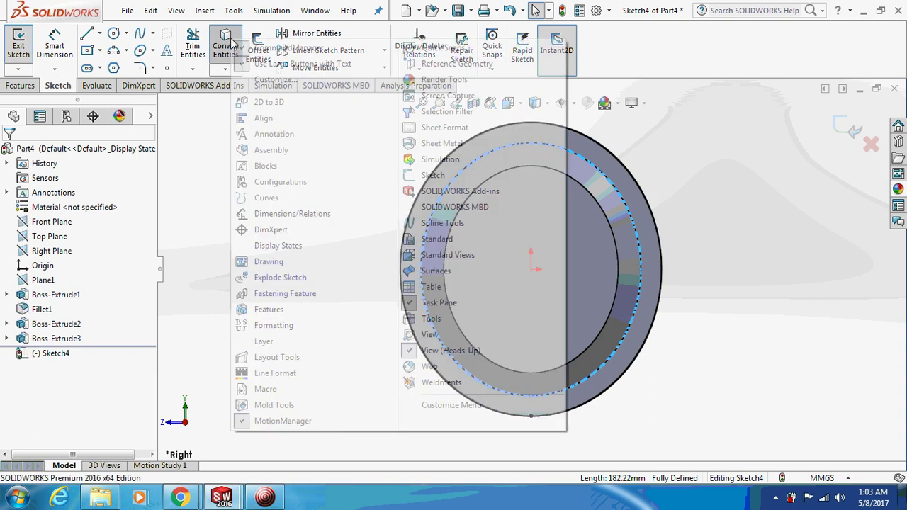
pyautogui.press('Escape')
pyautogui.press('Escape')
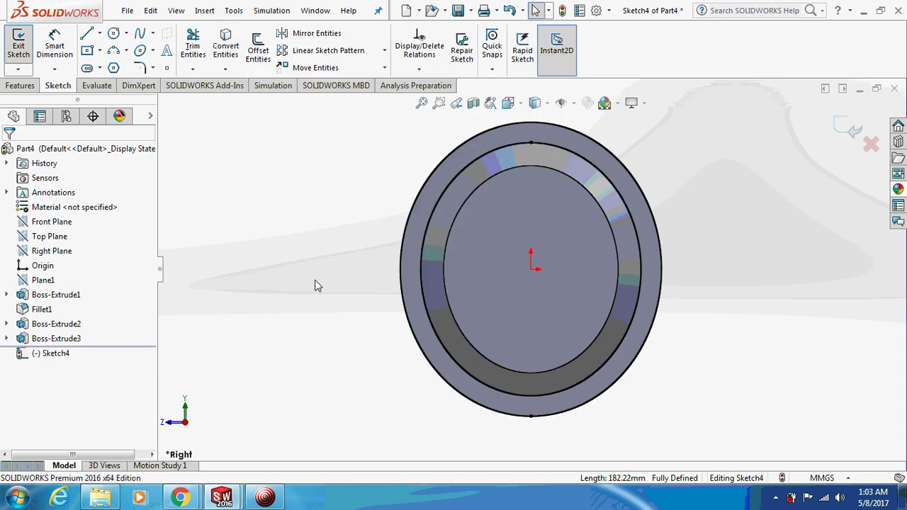
# Step: Draw two horizontal lines across the ring at the origin's height, one on each side, connecting the inner and outer ellipses
pyautogui.rightClick(87, 32)
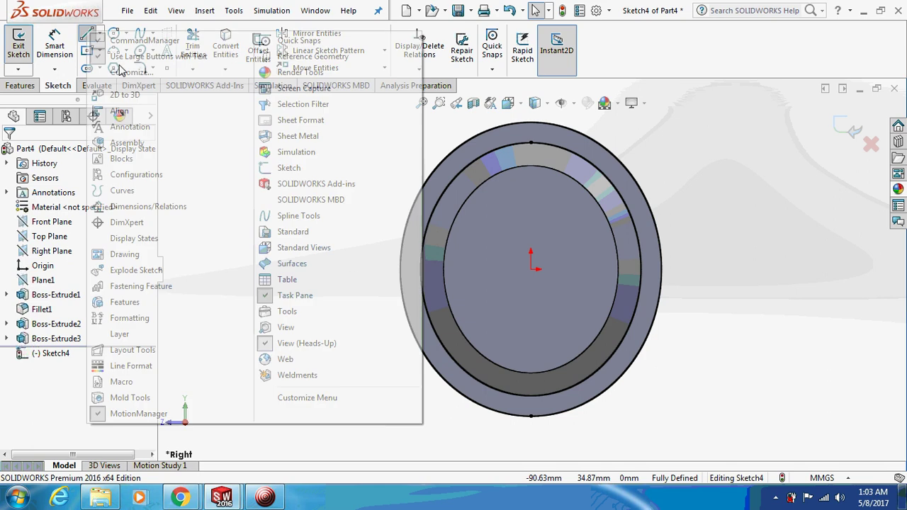
pyautogui.click(628, 276)
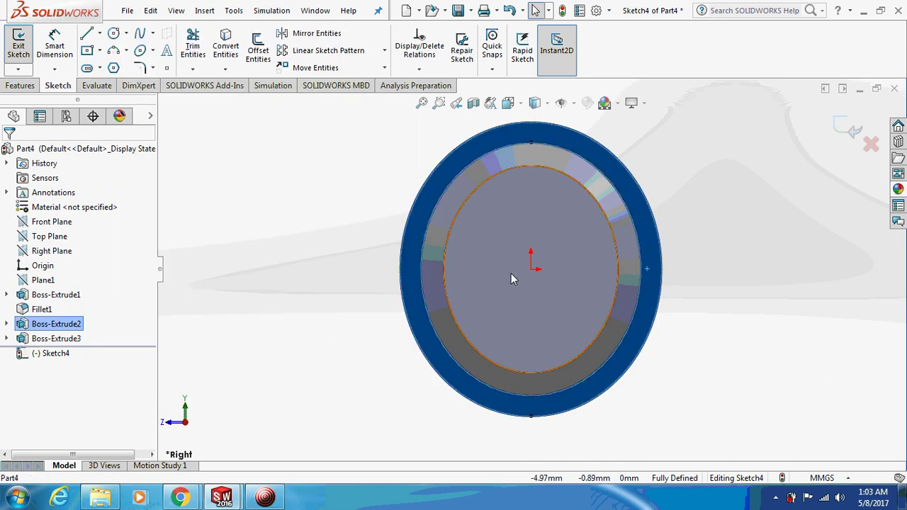
pyautogui.click(87, 34)
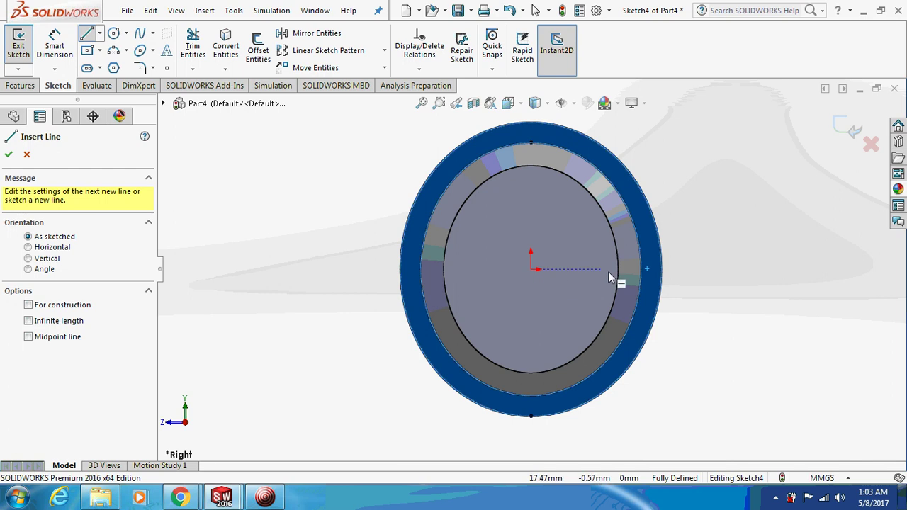
pyautogui.click(642, 270)
pyautogui.click(662, 270)
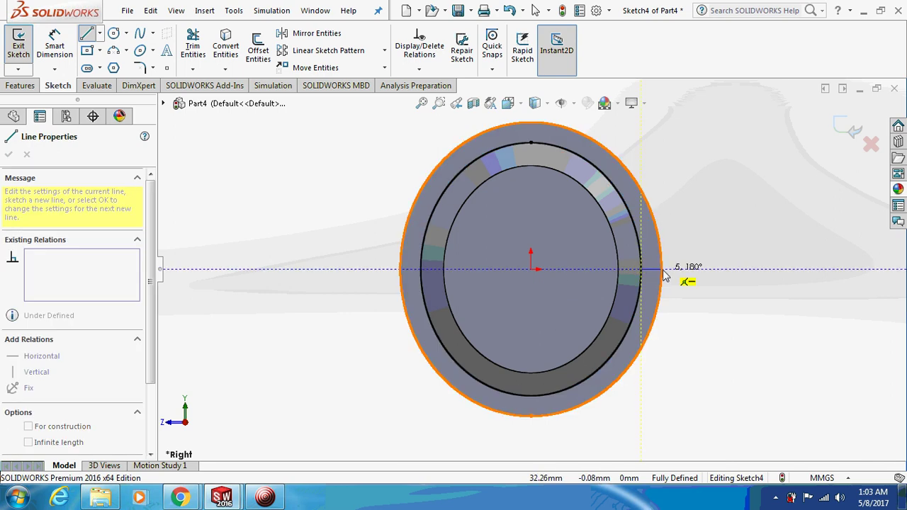
pyautogui.press('Escape')
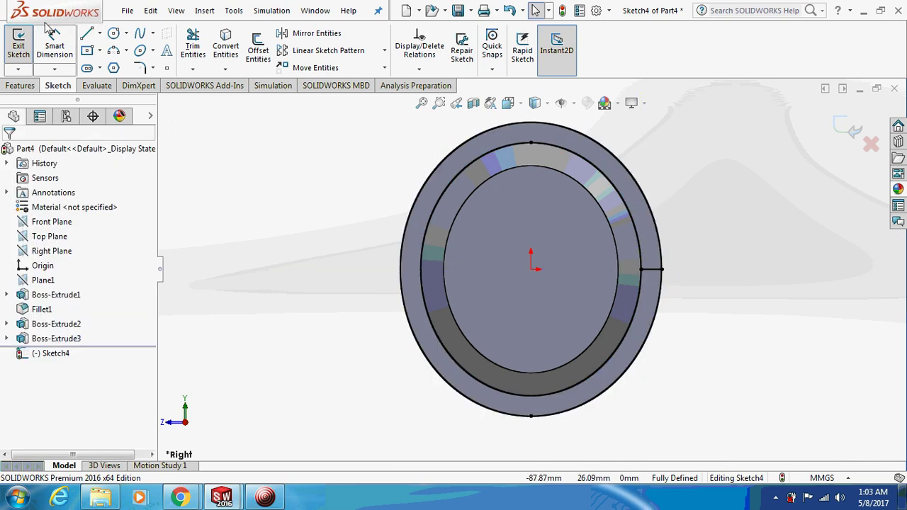
pyautogui.click(85, 34)
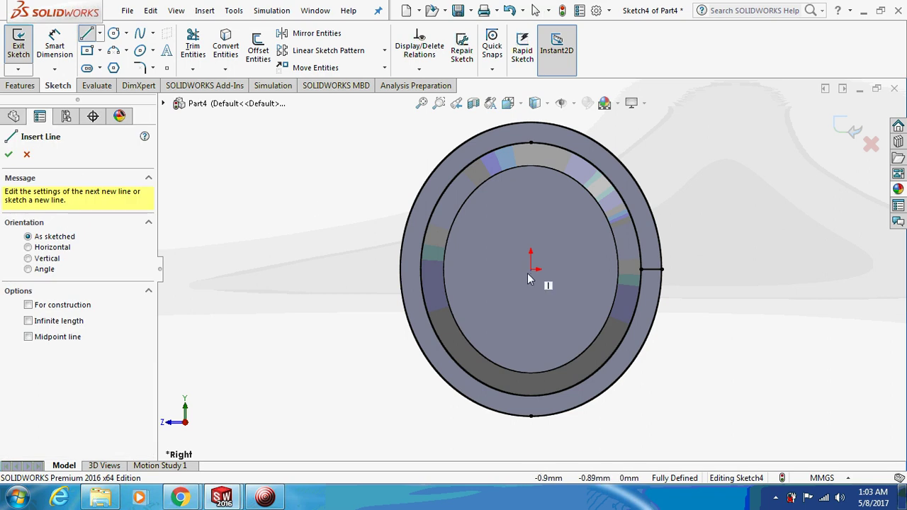
pyautogui.click(416, 277)
pyautogui.click(401, 270)
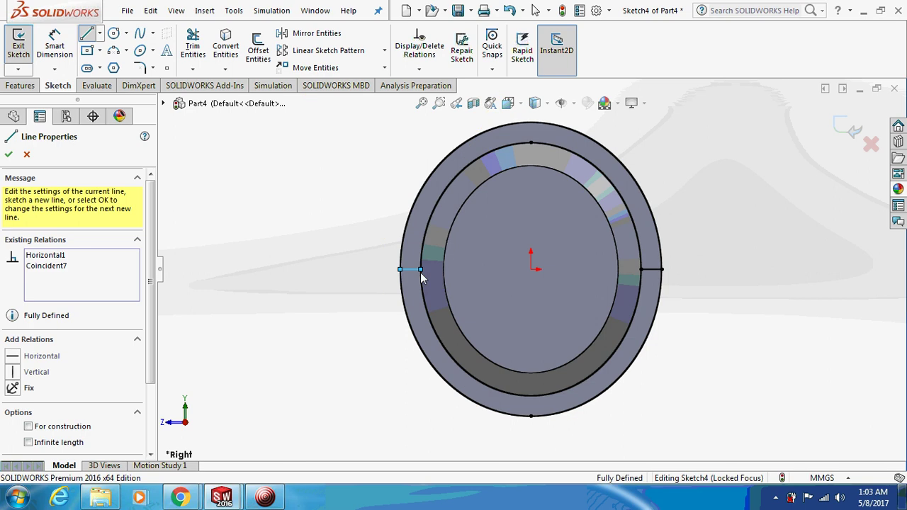
pyautogui.press('Escape')
# Step: Trim away the lower halves of both ellipses with Power trim, leaving the closed upper half-ring profile
pyautogui.click(191, 43)
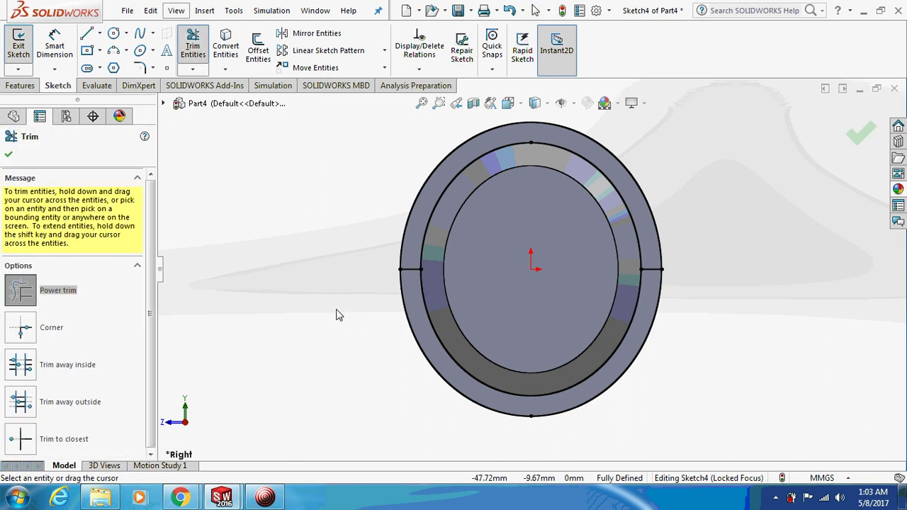
pyautogui.moveTo(373, 367); pyautogui.dragTo(667, 320)
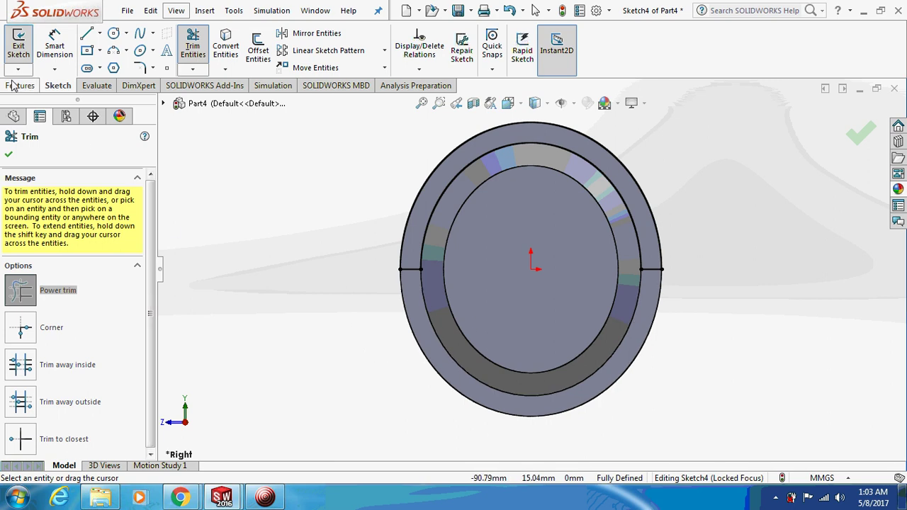
pyautogui.moveTo(386, 231); pyautogui.dragTo(425, 242, button='middle')
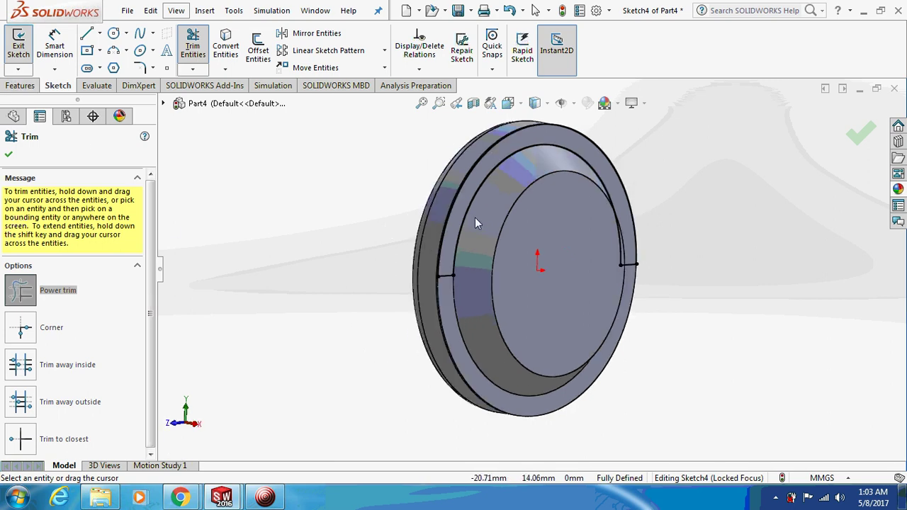
# Step: Cut-extrude the upper half-ring profile to a Blind depth of 0.5 mm
pyautogui.click(20, 85)
pyautogui.click(201, 50)
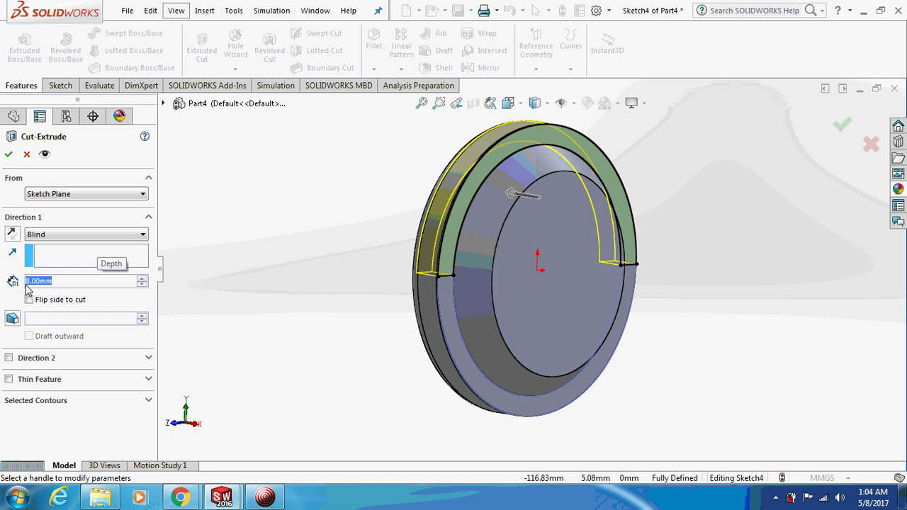
pyautogui.write('0.5')
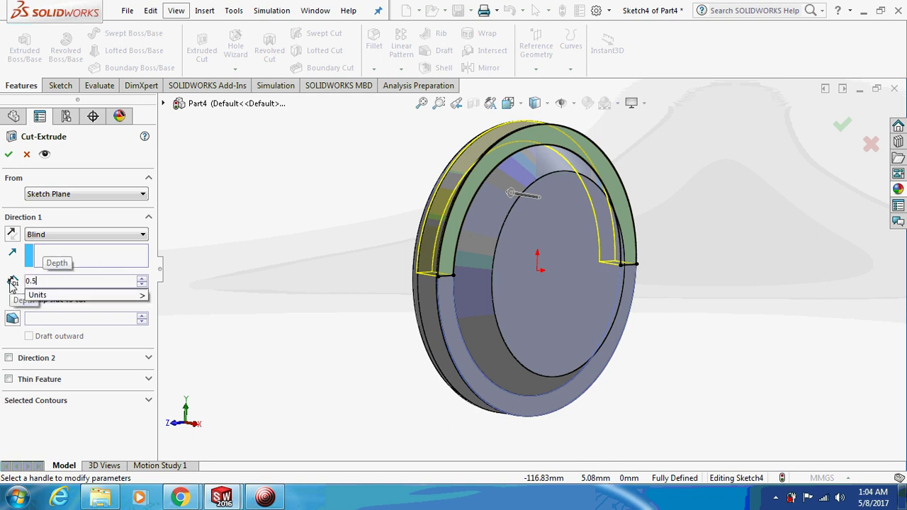
pyautogui.press('Return')
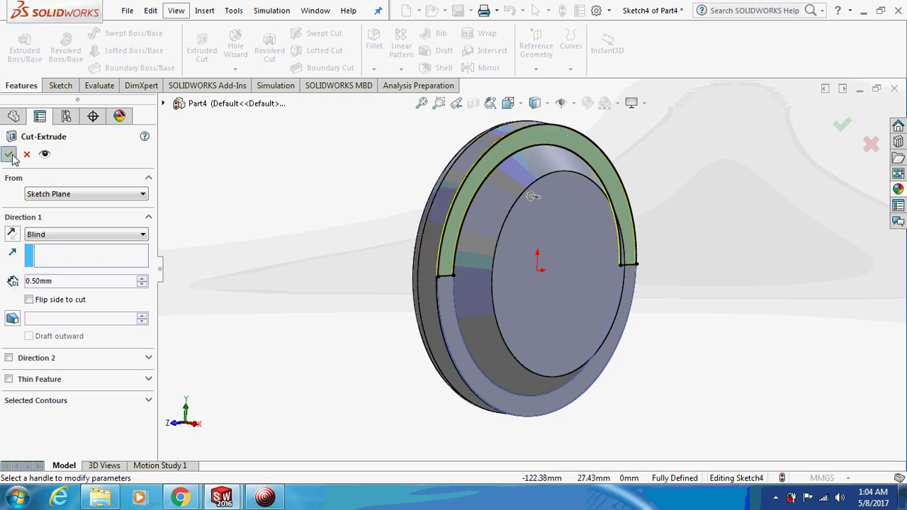
pyautogui.click(10, 155)
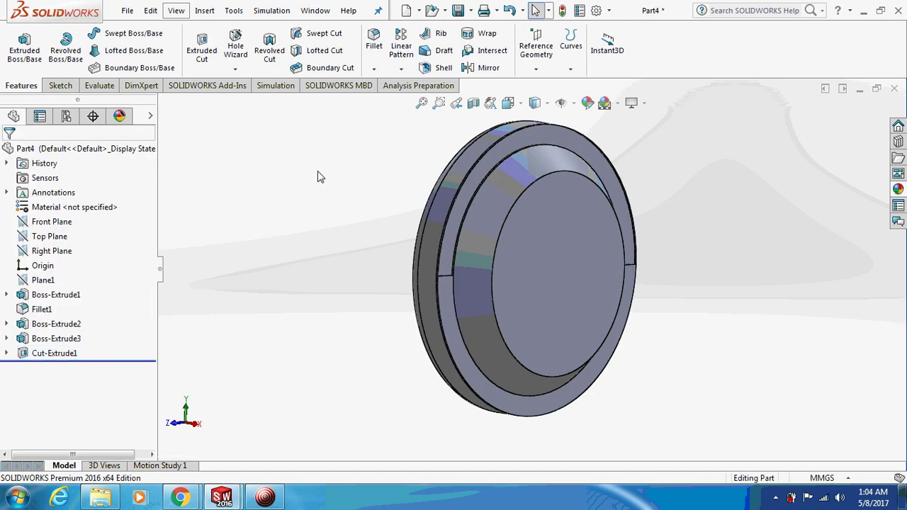
# Step: Fillet the two short edges at the ends of the half-ring cut with a 5 mm radius
pyautogui.click(373, 69)
pyautogui.click(377, 86)
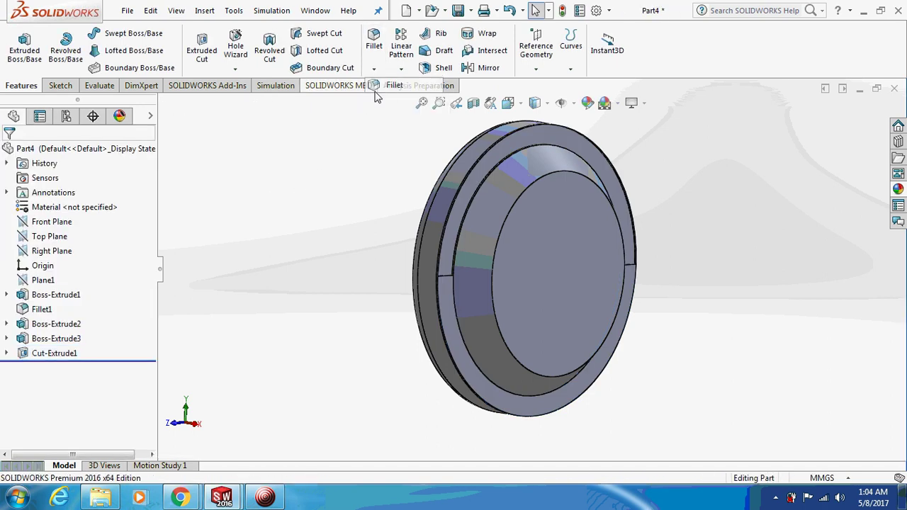
pyautogui.click(445, 278)
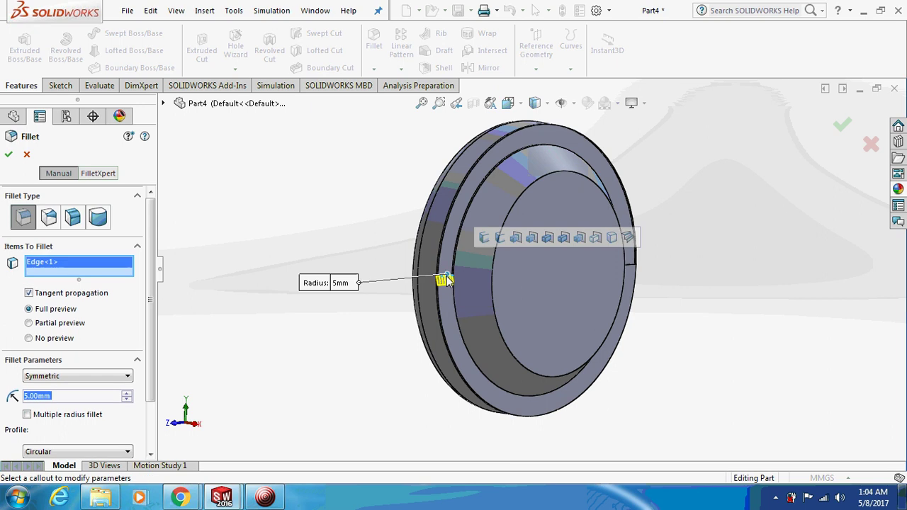
pyautogui.click(627, 268)
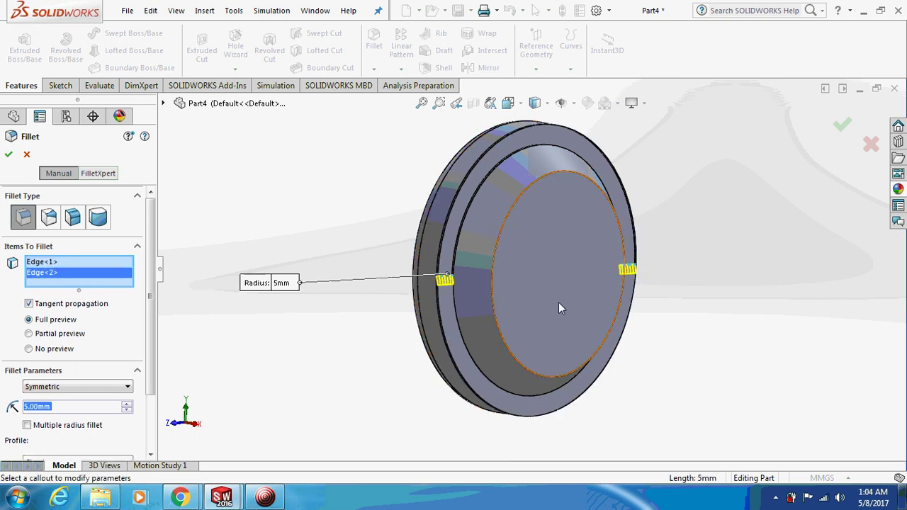
pyautogui.click(8, 153)
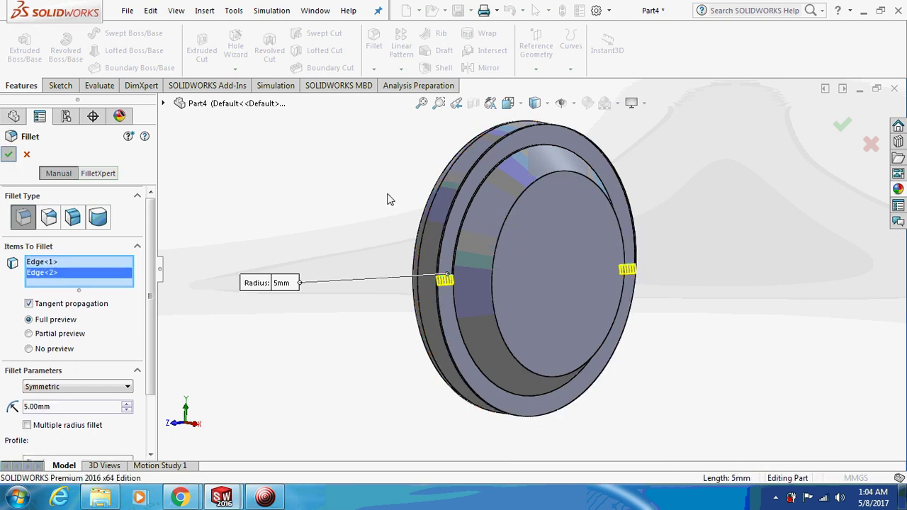
# Step: Start a sketch on the Front Plane and draw a vertical centerline through the origin, reaching about 48 mm above and below it
pyautogui.moveTo(393, 203); pyautogui.dragTo(409, 263, button='middle')
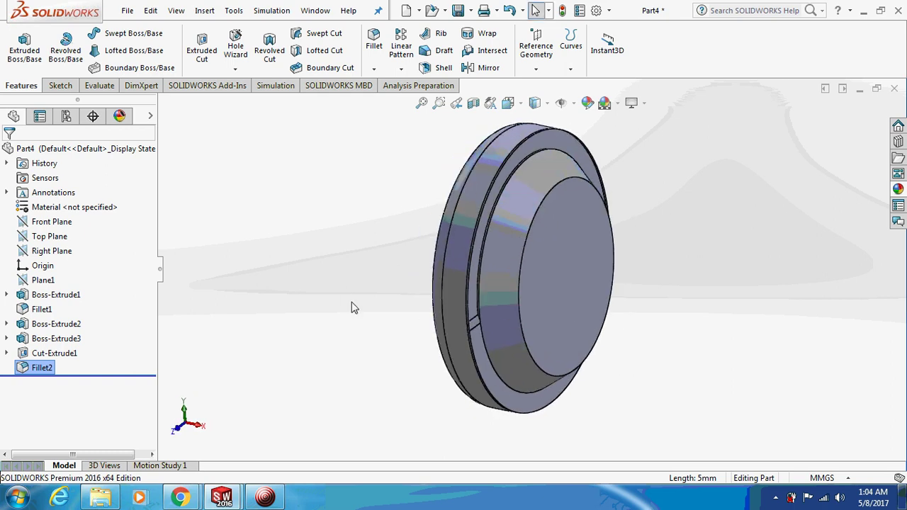
pyautogui.moveTo(355, 308); pyautogui.dragTo(357, 320, button='middle')
pyautogui.scroll(2, 367, 343)
pyautogui.hotkey('ctrl', '2')
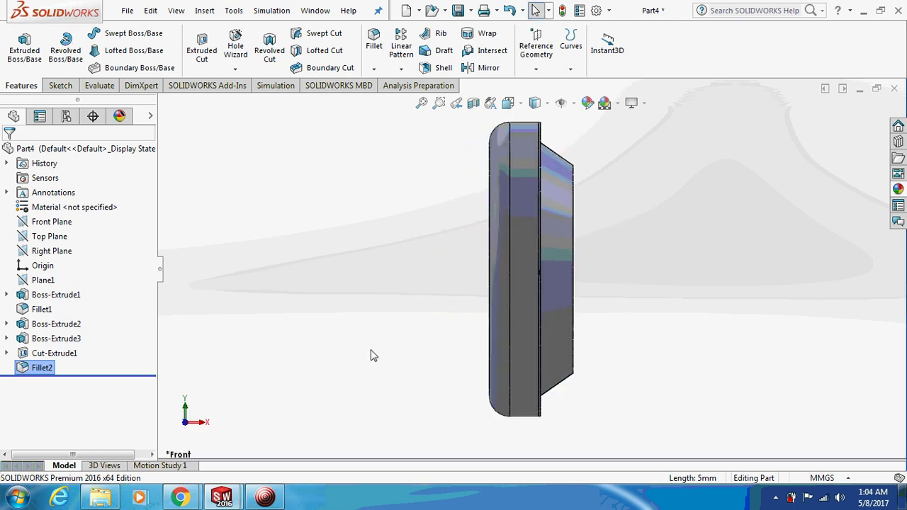
pyautogui.hotkey('ctrl', '1')
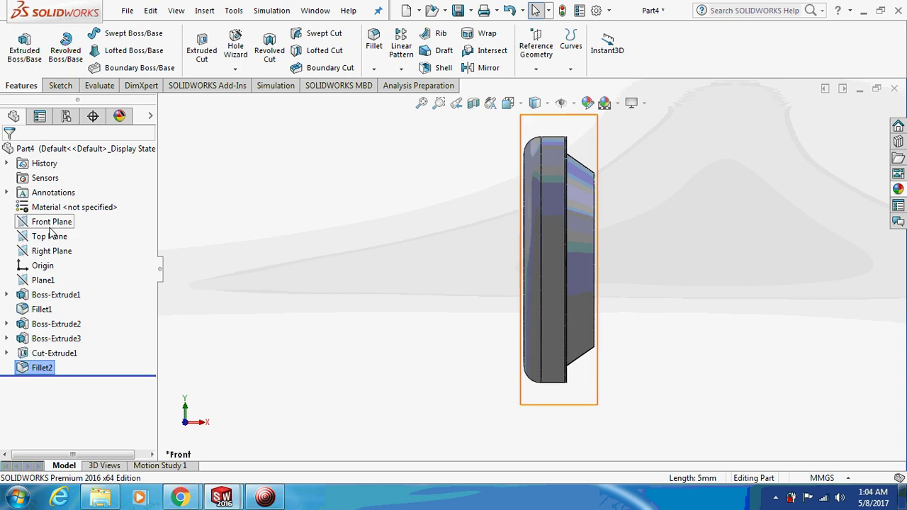
pyautogui.click(51, 224)
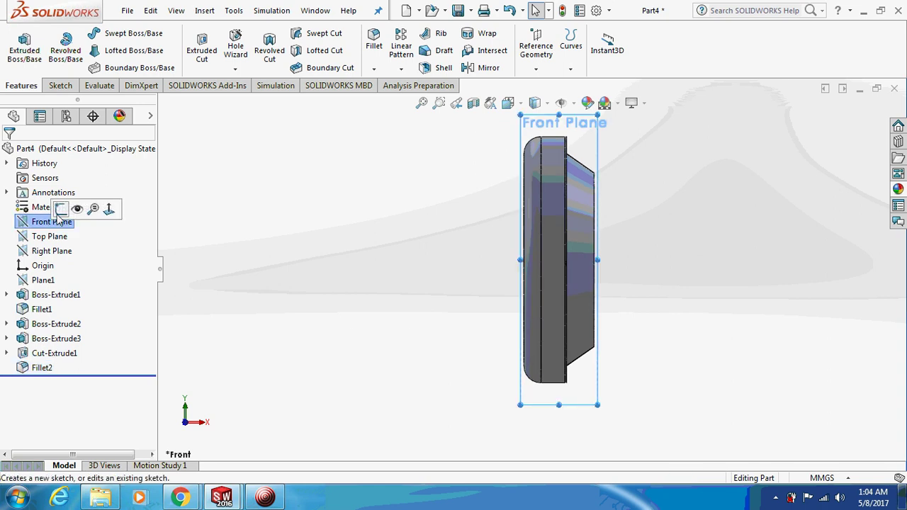
pyautogui.click(60, 211)
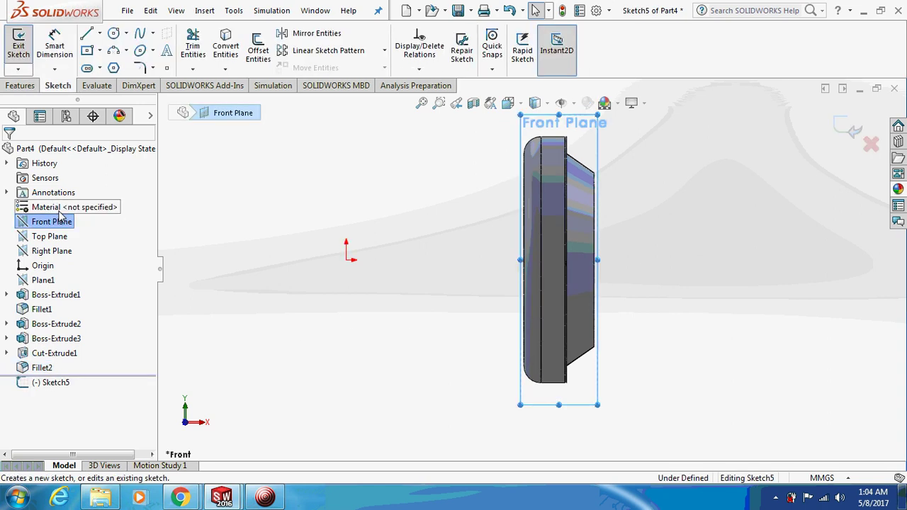
pyautogui.click(100, 33)
pyautogui.click(120, 67)
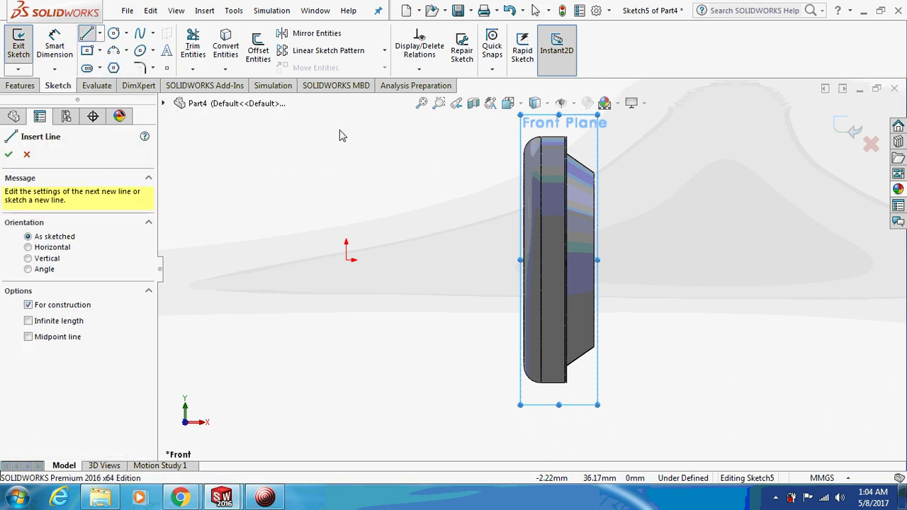
pyautogui.click(347, 105)
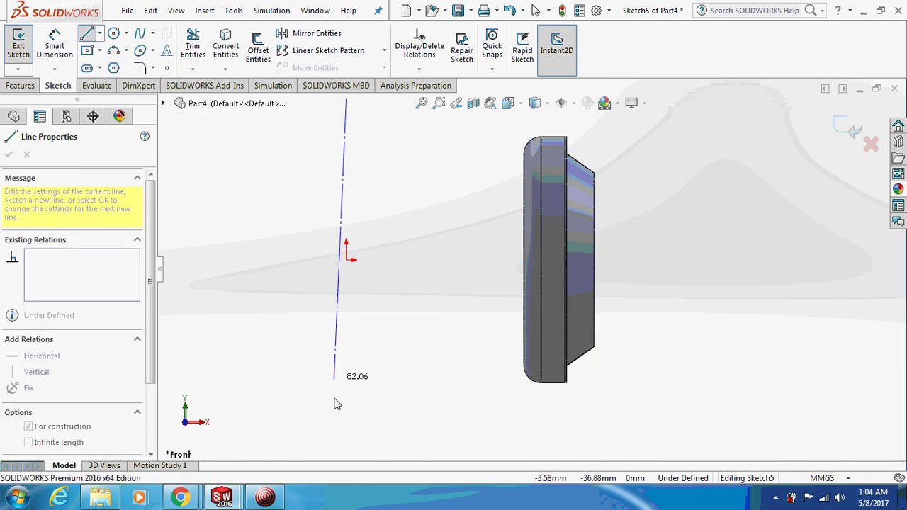
pyautogui.click(346, 428)
pyautogui.press('Escape')
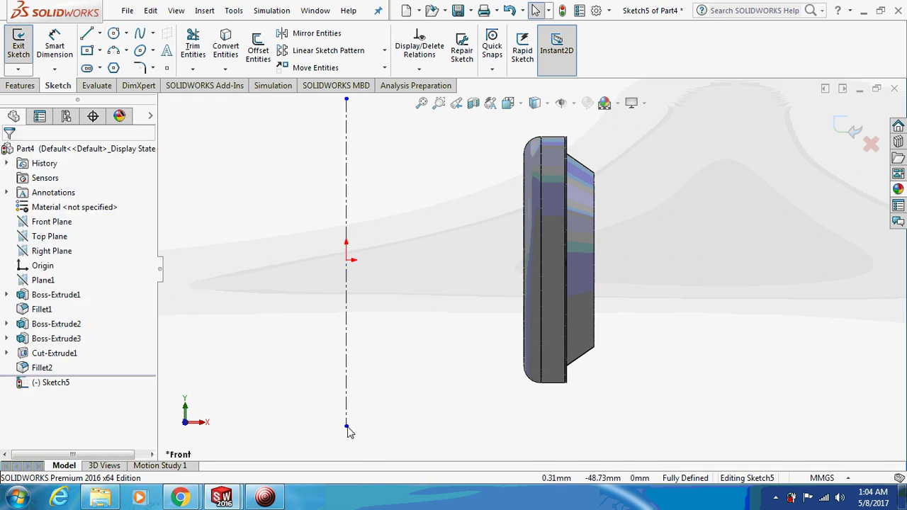
# Step: Extend the vertical centerline by moving its upper endpoint farther above the ear cup
pyautogui.scroll(-1, 435, 300)
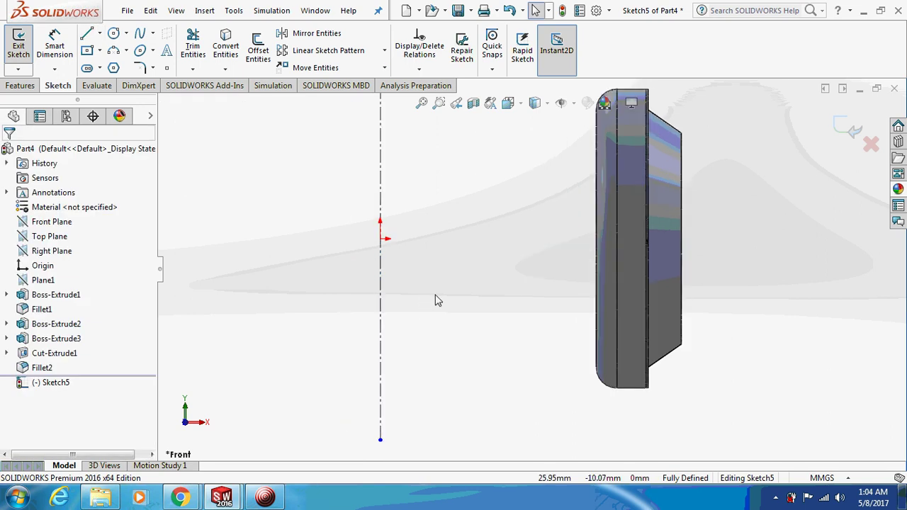
pyautogui.scroll(3, 435, 300)
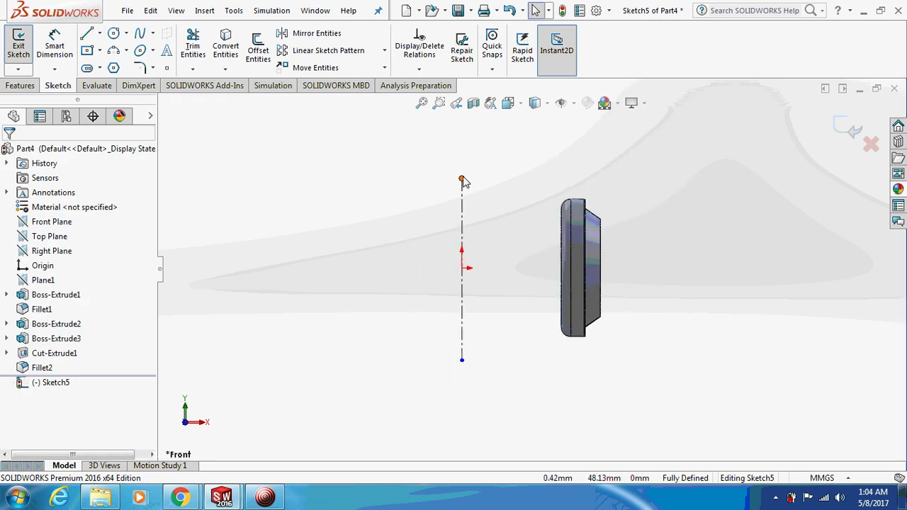
pyautogui.click(462, 179)
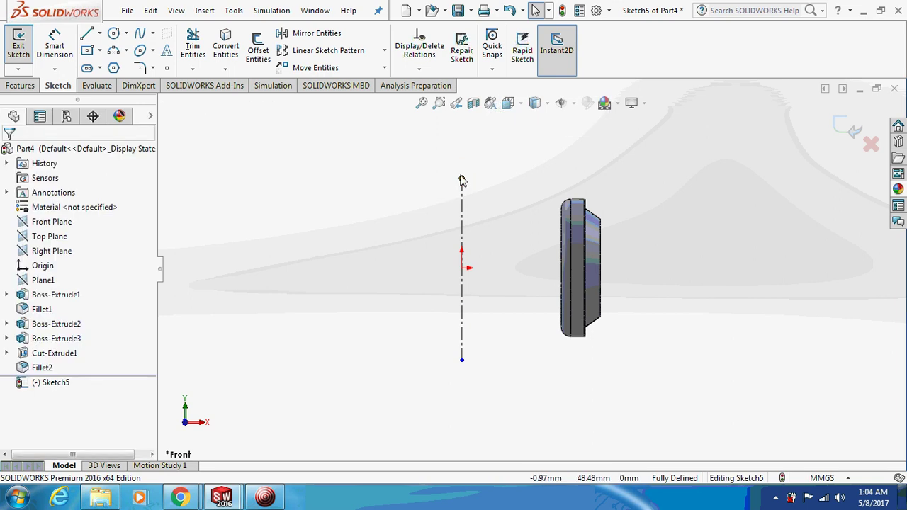
pyautogui.moveTo(462, 179); pyautogui.dragTo(461, 122)
pyautogui.click(399, 245)
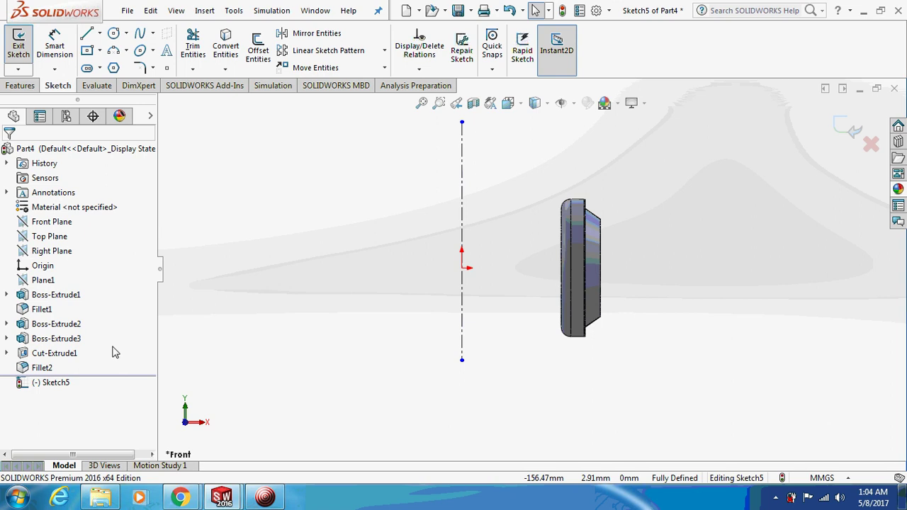
pyautogui.click(265, 496)
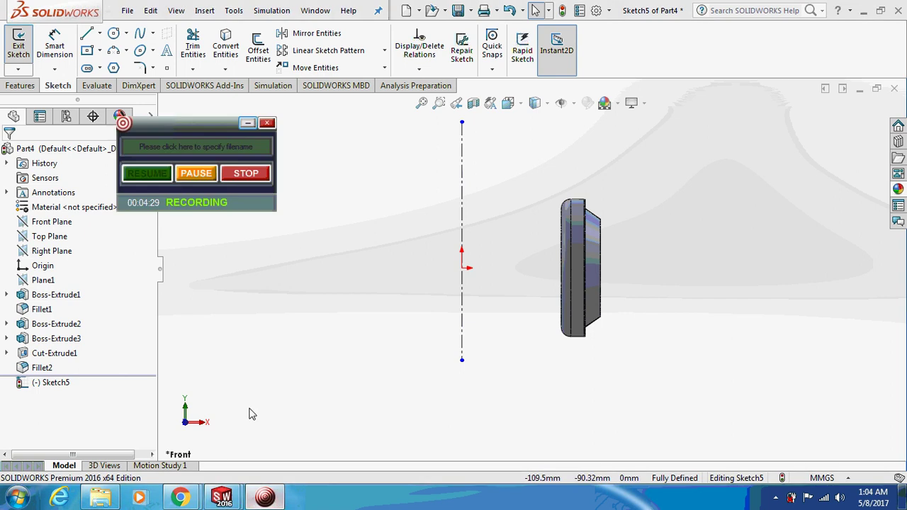
pyautogui.click(247, 124)
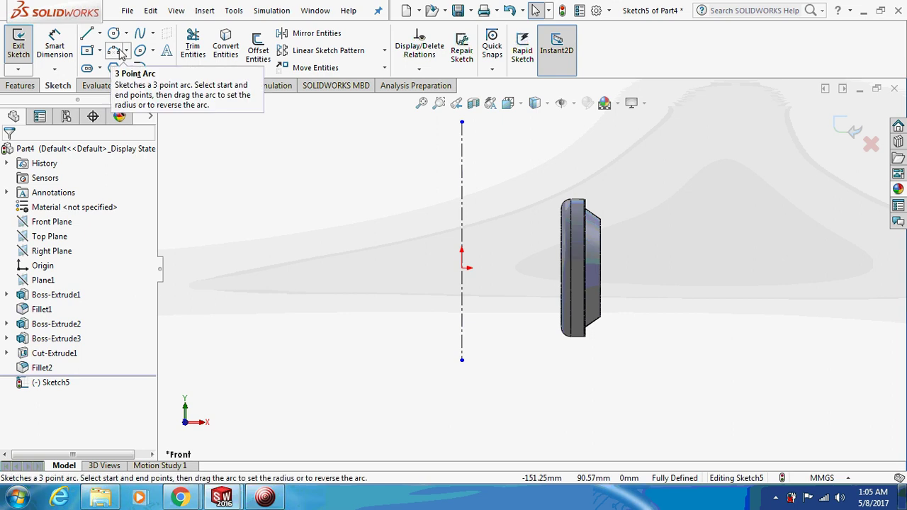
# Step: Sketch a three-point arc of about 72 mm radius from near the centerline's upper end to a point above the ear cup
pyautogui.rightClick(121, 56)
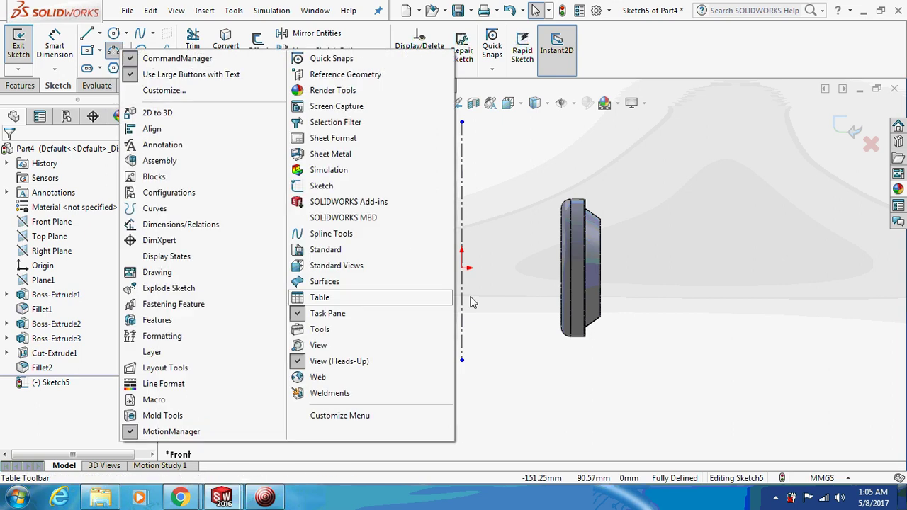
pyautogui.press('Escape')
pyautogui.click(115, 53)
pyautogui.scroll(-2, 461, 179)
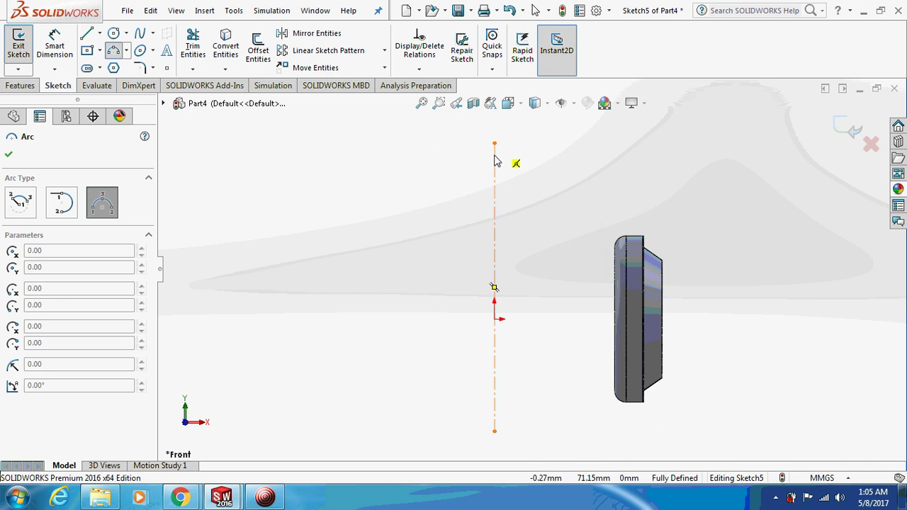
pyautogui.click(494, 145)
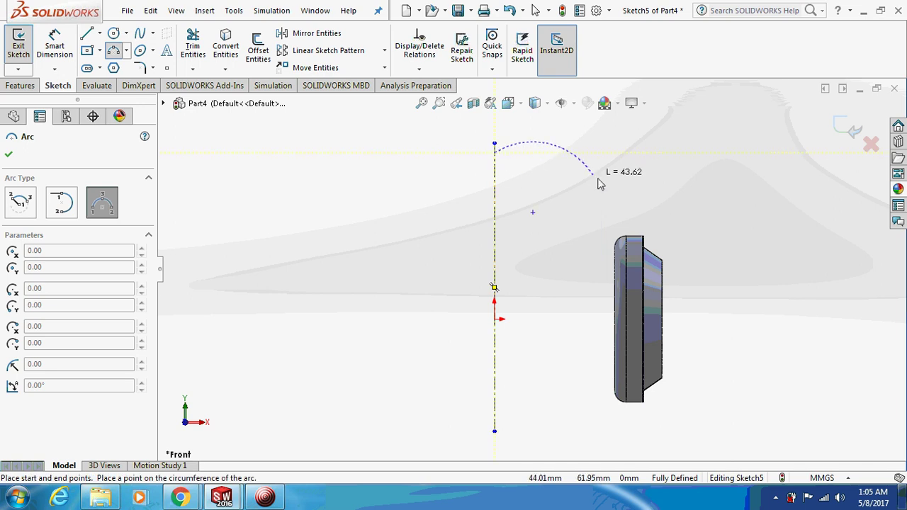
pyautogui.click(656, 189)
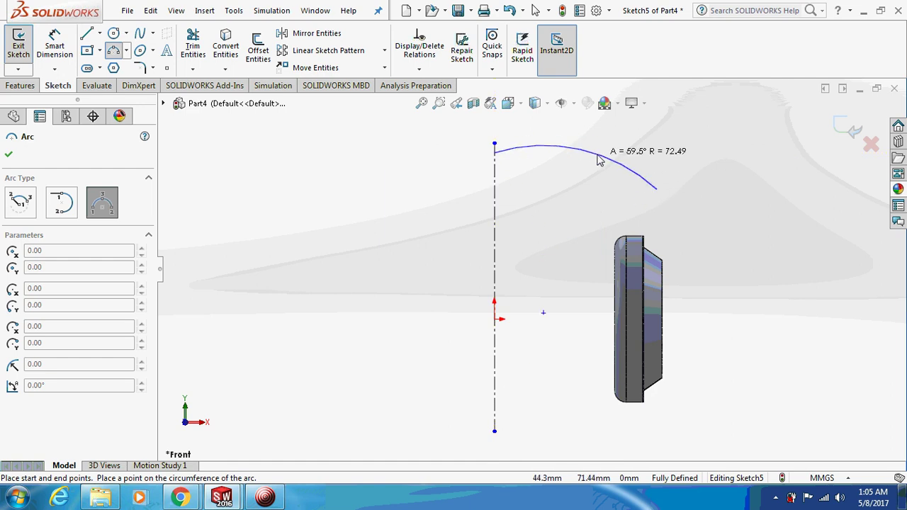
pyautogui.click(598, 160)
pyautogui.press('Escape')
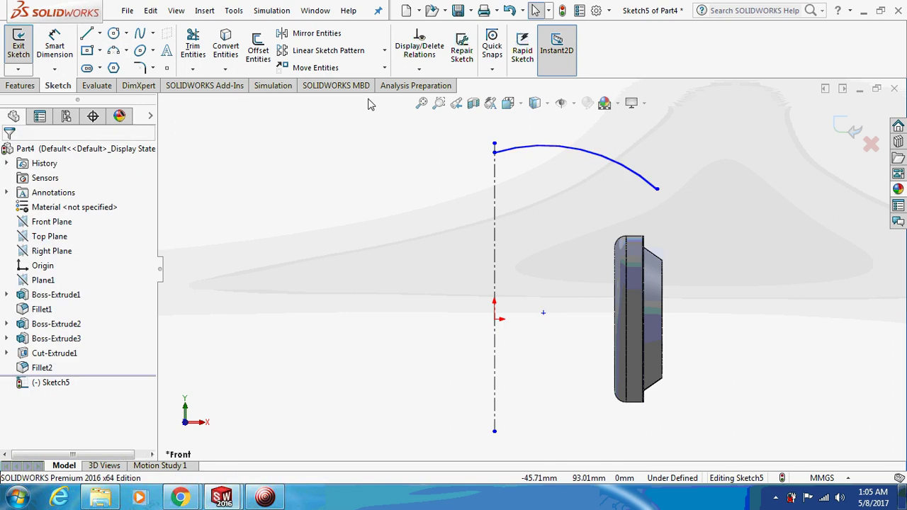
# Step: Draw a vertical line about 15 mm long downward from the arc's outer endpoint
pyautogui.click(89, 34)
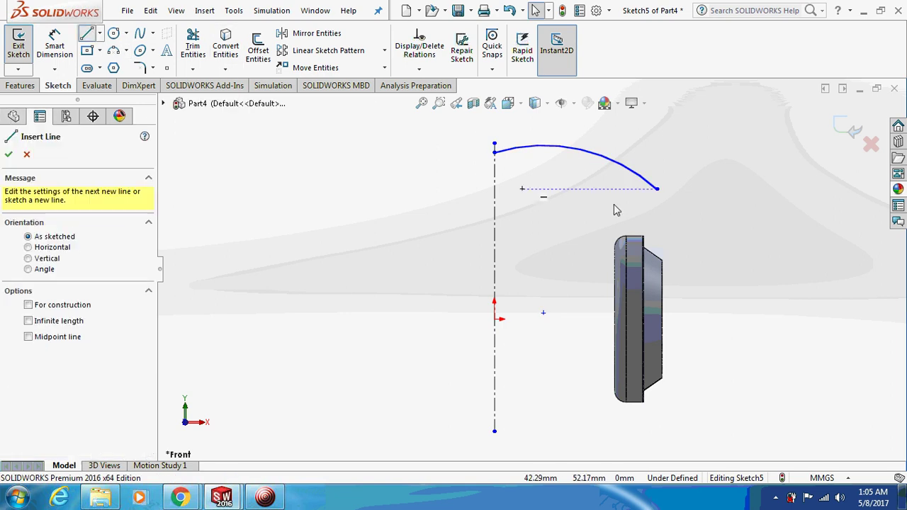
pyautogui.click(658, 190)
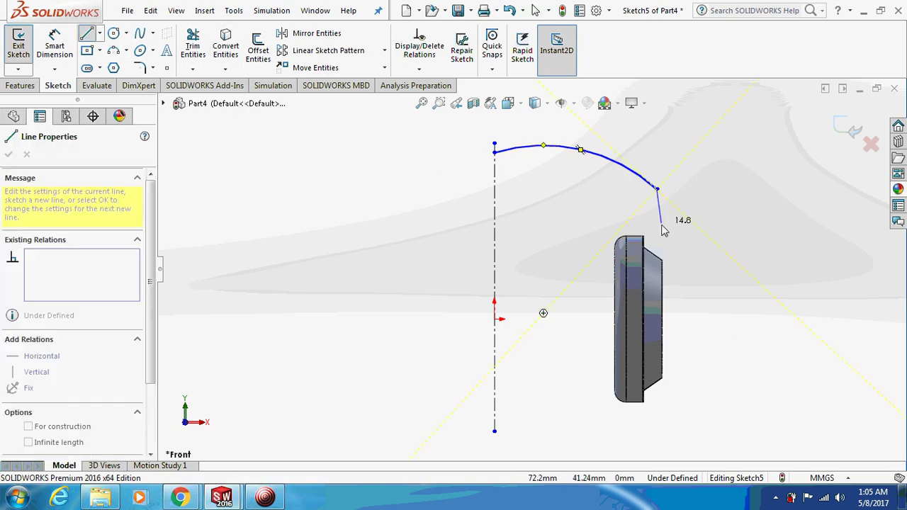
pyautogui.click(660, 230)
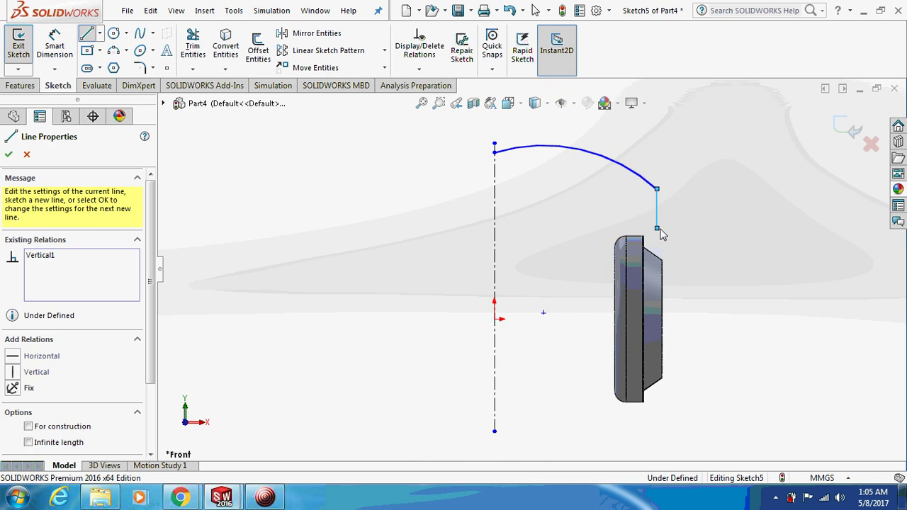
pyautogui.press('Escape')
# Step: Raise the centerline's upper endpoint to about 111 mm above the origin and the arc's inner endpoint to about 95 mm
pyautogui.click(495, 145)
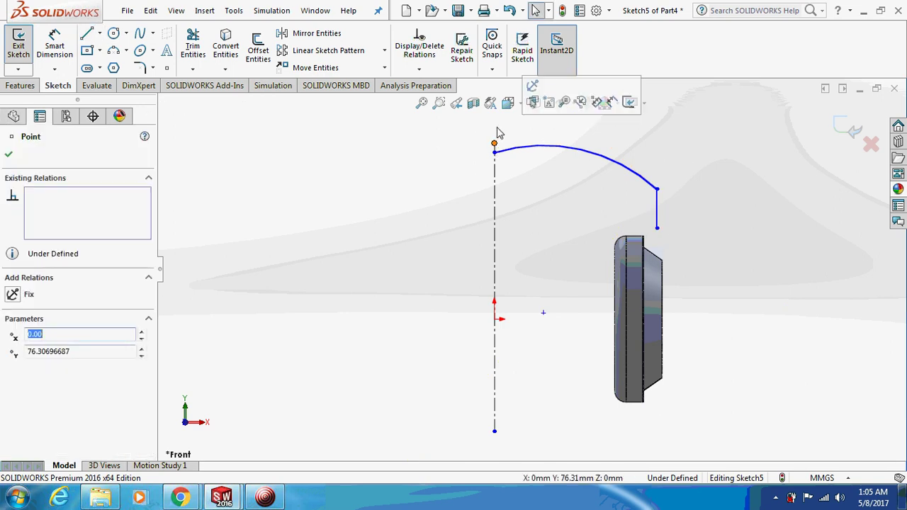
pyautogui.press('z')
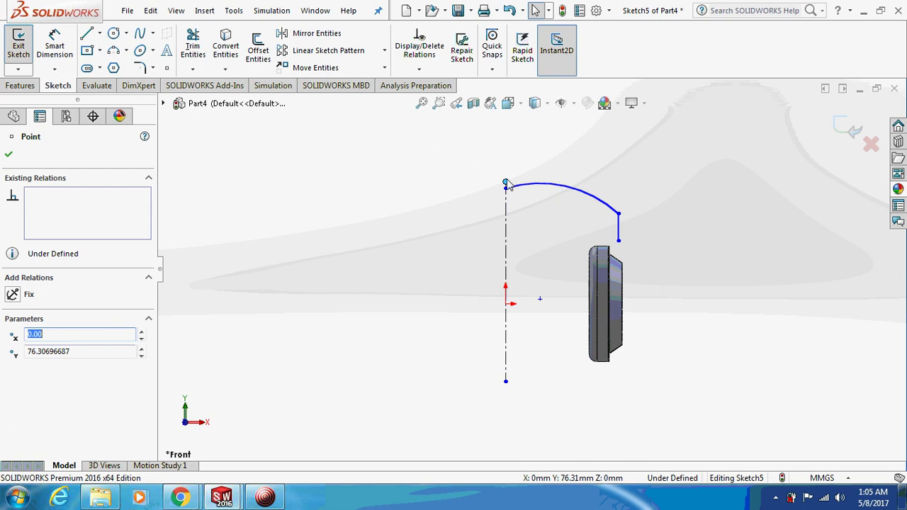
pyautogui.moveTo(505, 183); pyautogui.dragTo(505, 126)
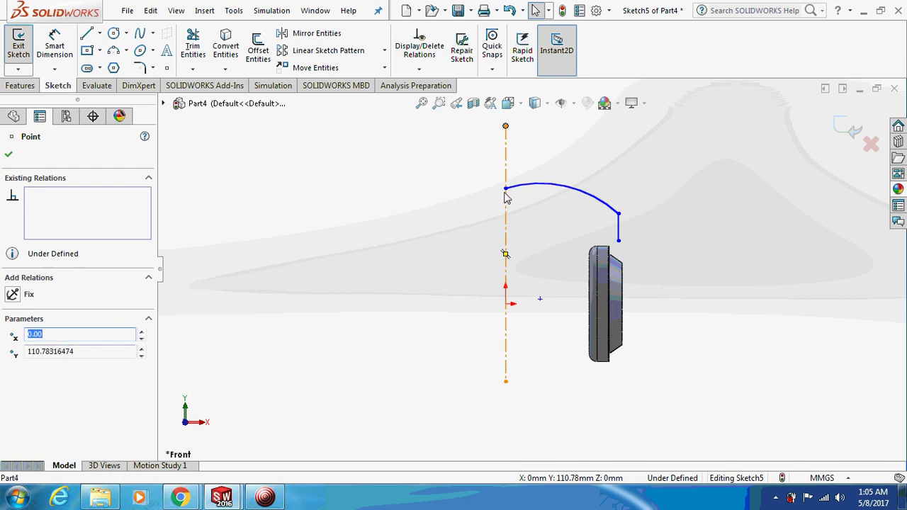
pyautogui.click(505, 188)
pyautogui.moveTo(506, 188); pyautogui.dragTo(505, 151)
pyautogui.press('Escape')
# Step: Dimension the vertical distance from the origin to the arc's endpoint on the centerline as 160 mm
pyautogui.click(54, 46)
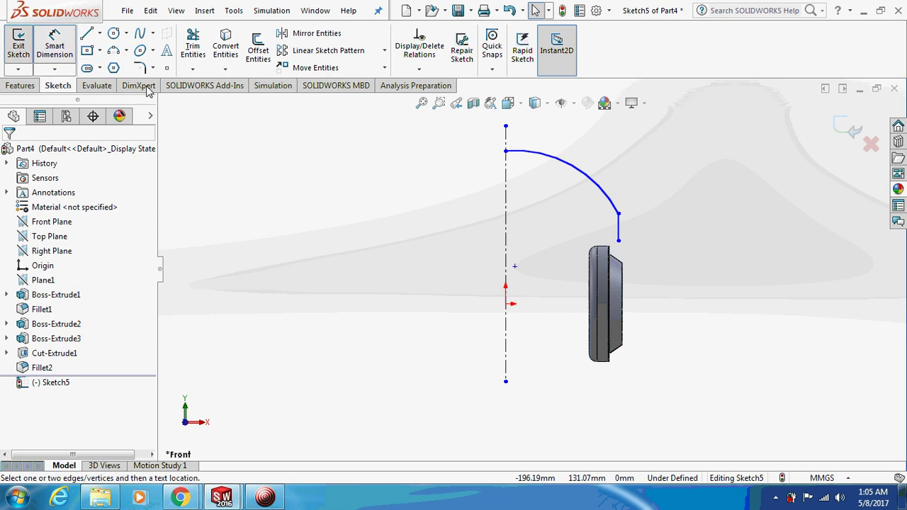
pyautogui.click(506, 151)
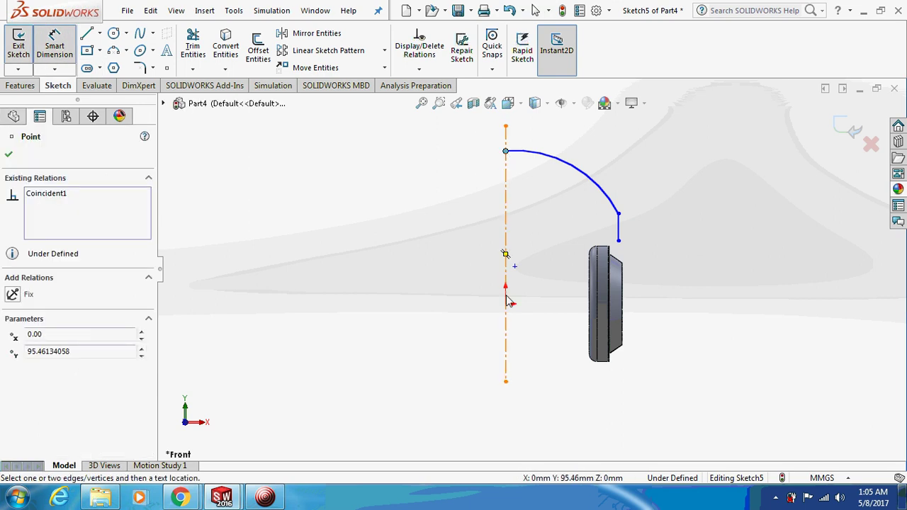
pyautogui.click(507, 302)
pyautogui.click(415, 267)
pyautogui.write('1')
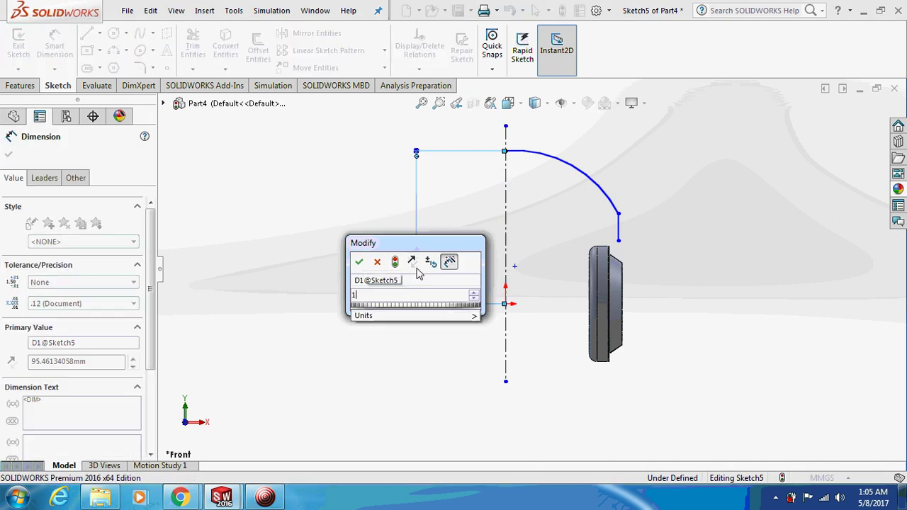
pyautogui.write('60')
pyautogui.press('Return')
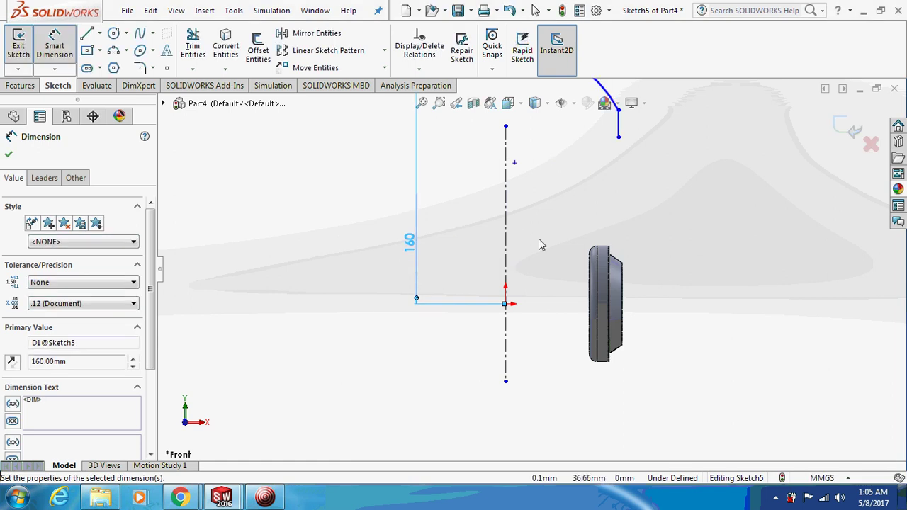
# Step: Dimension the headband arc's radius as 75 mm
pyautogui.scroll(2, 598, 190)
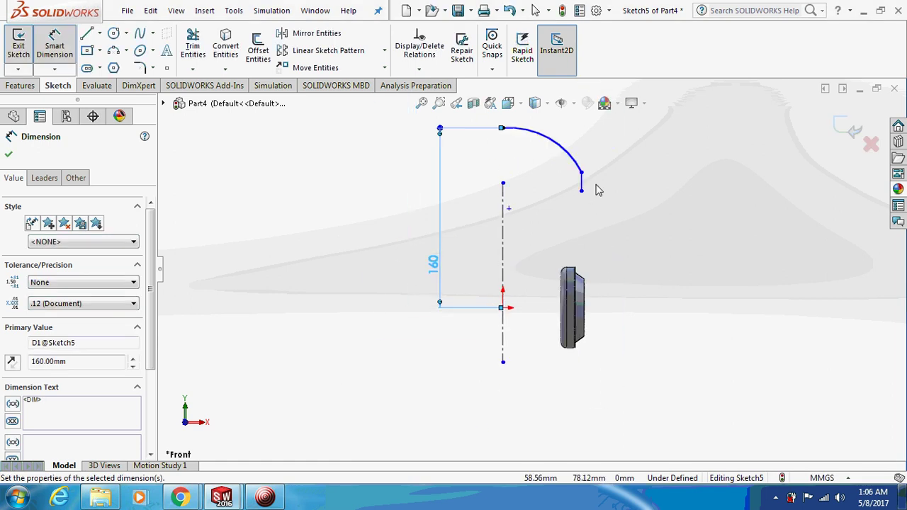
pyautogui.click(564, 147)
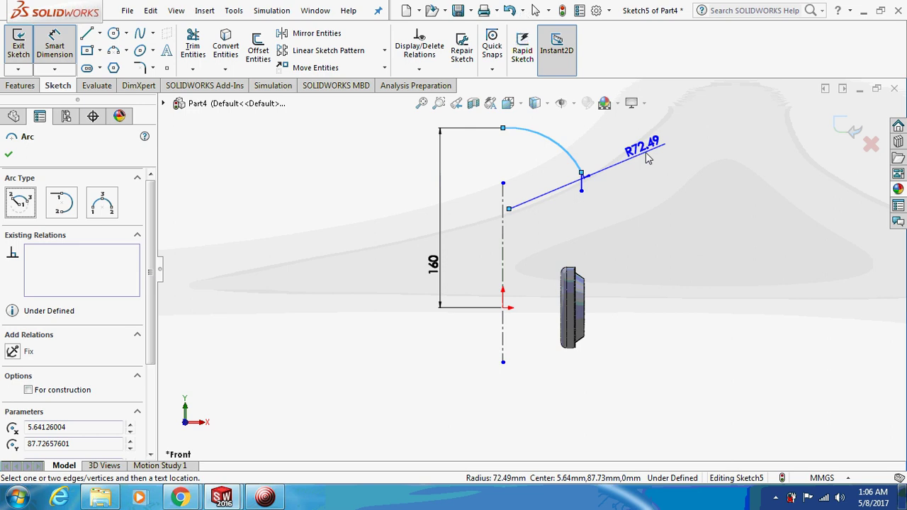
pyautogui.click(647, 157)
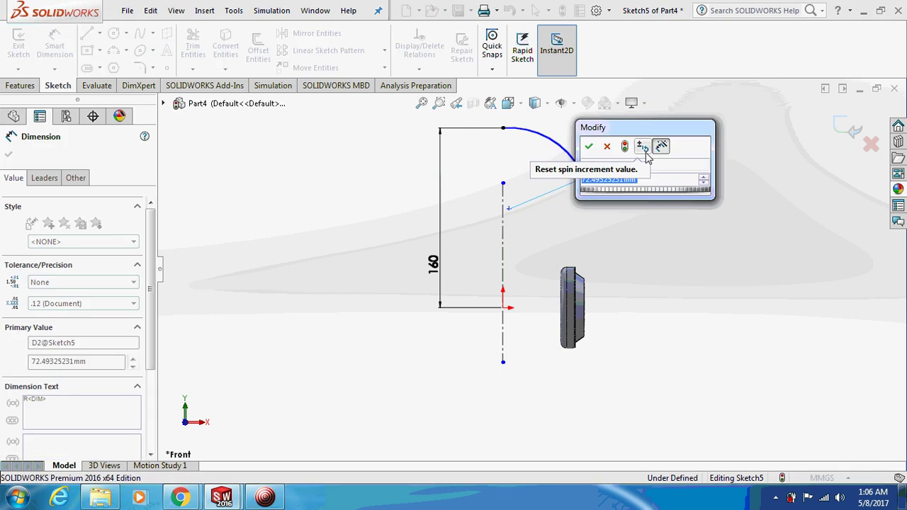
pyautogui.write('75')
pyautogui.press('Return')
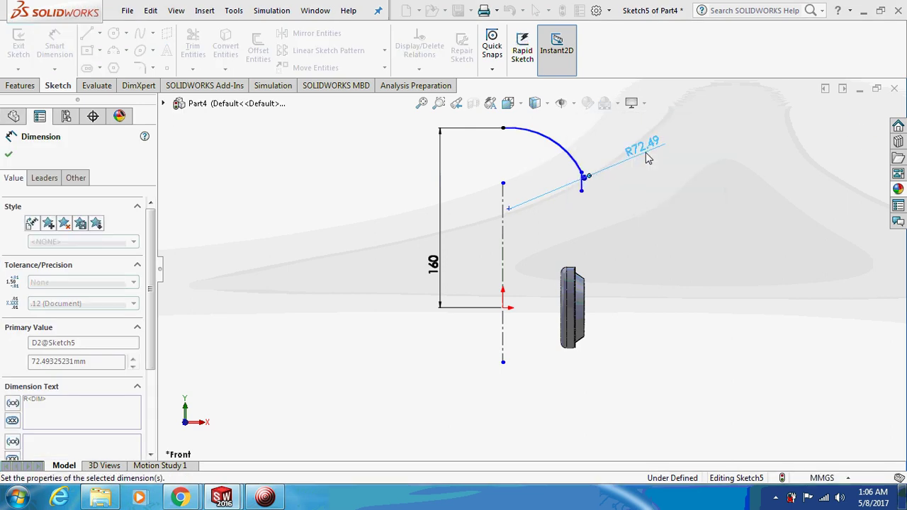
pyautogui.press('Escape')
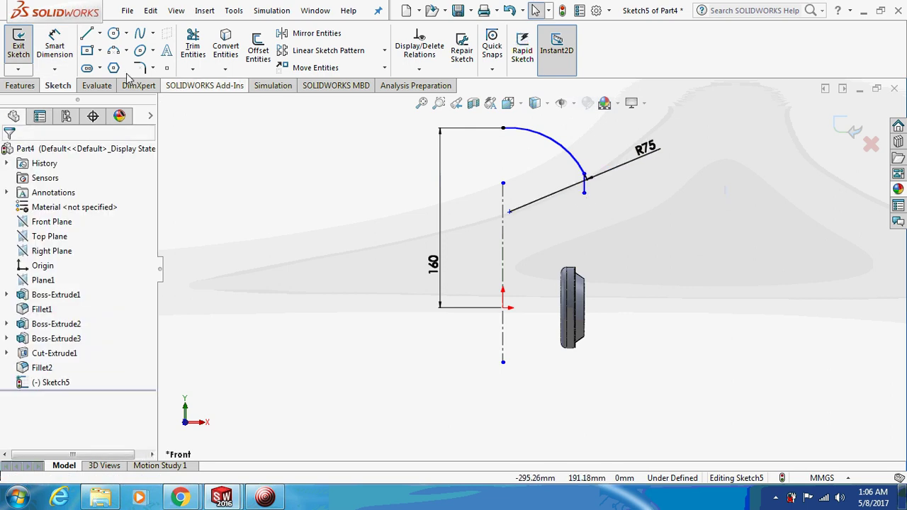
# Step: Dimension the height of the vertical line's lower endpoint above the origin as 55 mm
pyautogui.click(62, 50)
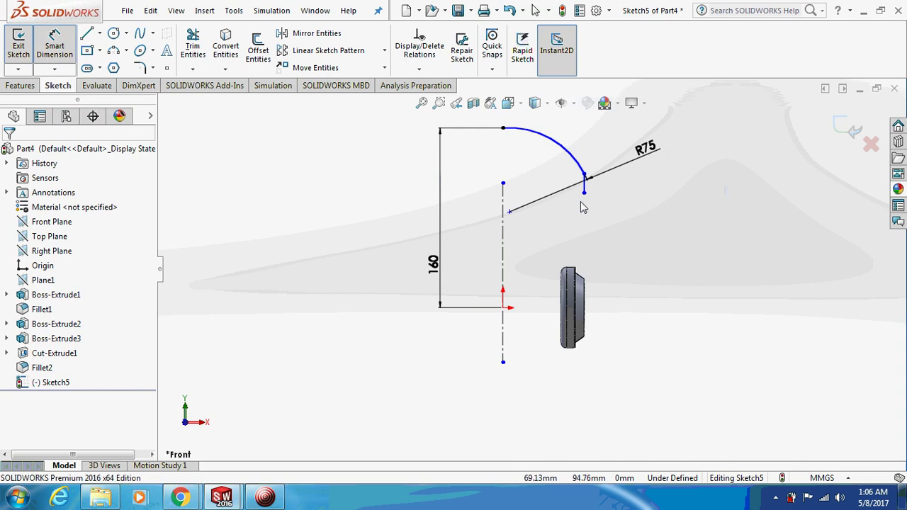
pyautogui.click(584, 194)
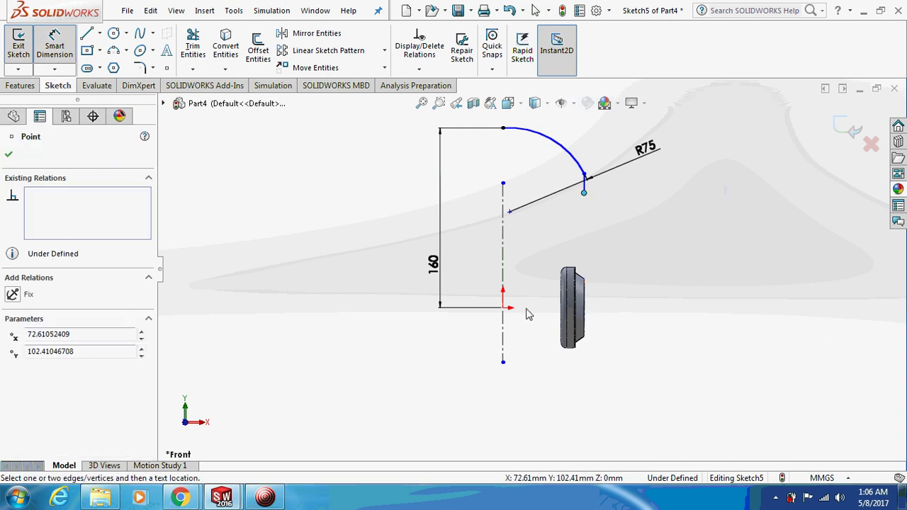
pyautogui.click(502, 309)
pyautogui.click(673, 264)
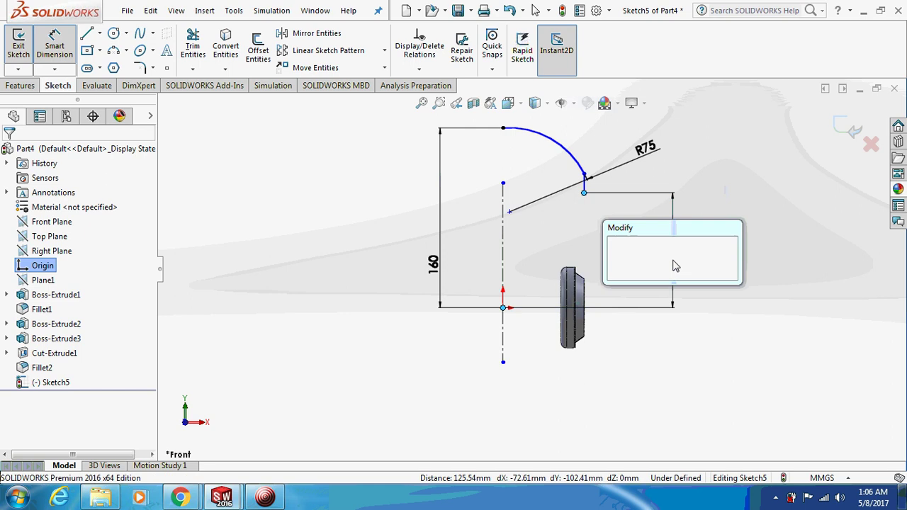
pyautogui.write('55')
pyautogui.press('Return')
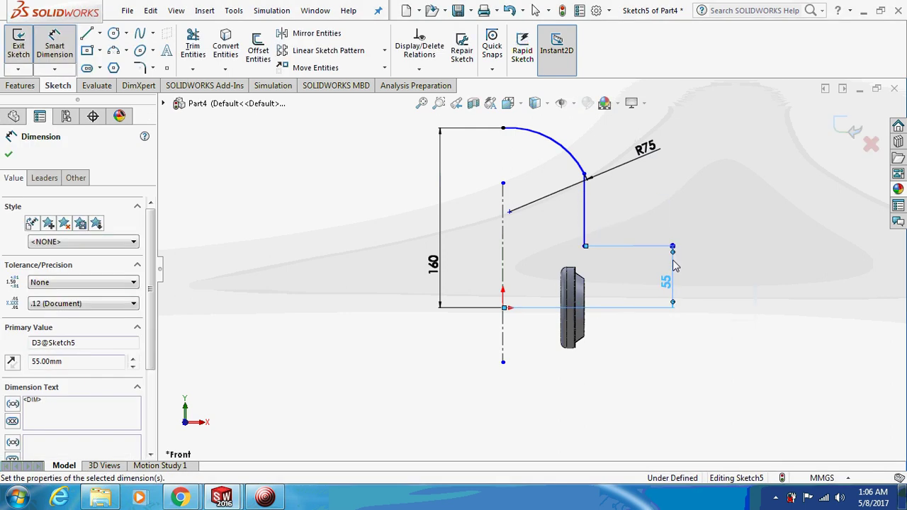
pyautogui.press('Escape')
# Step: Add a Tangent relation between the vertical line and the headband arc
pyautogui.click(584, 200)
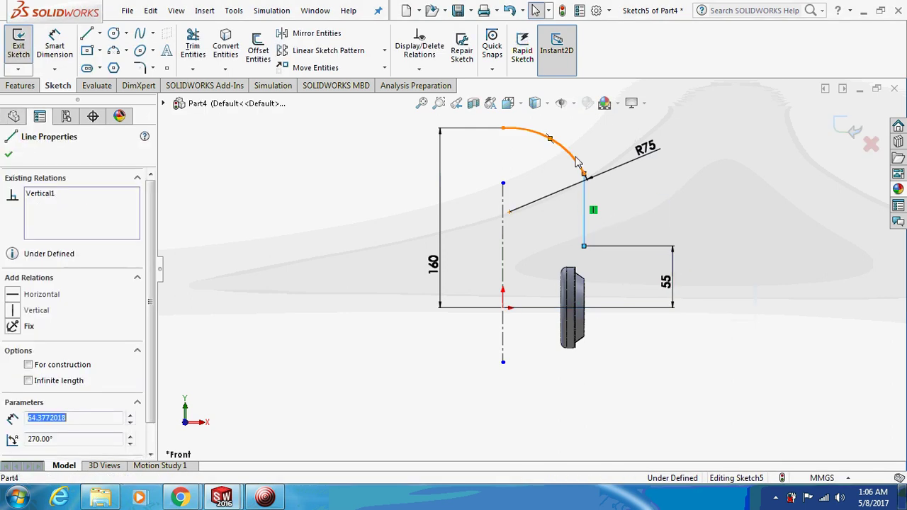
pyautogui.keyDown('ctrl'); pyautogui.click(578, 162); pyautogui.keyUp('ctrl')
pyautogui.click(13, 369)
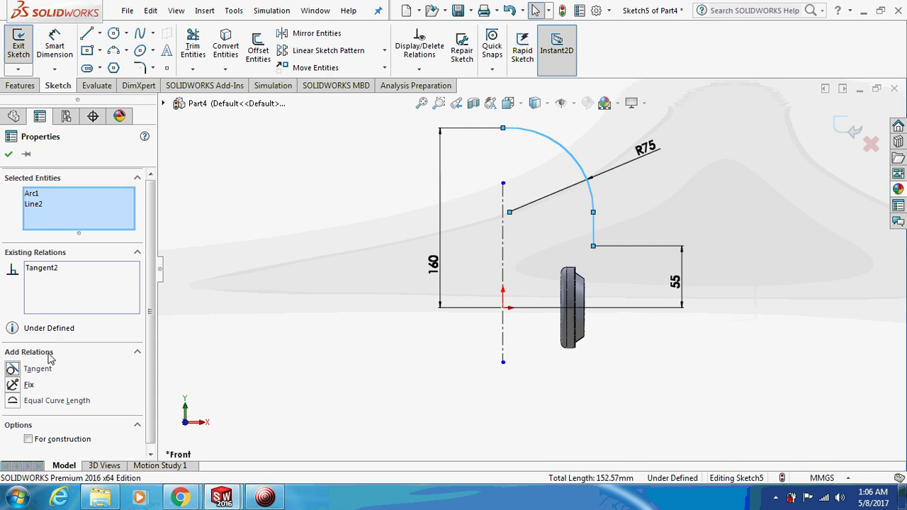
pyautogui.click(259, 282)
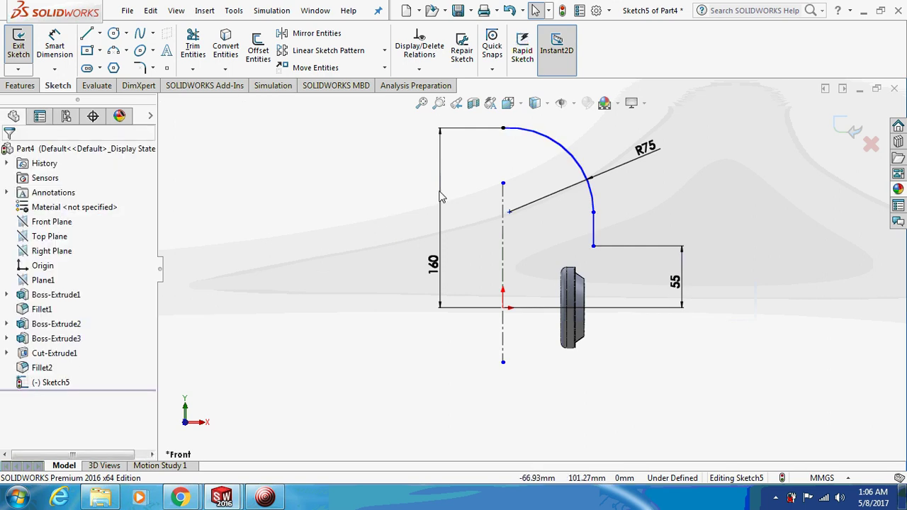
# Step: Mirror the arc and the vertical line about the vertical centerline, keeping the originals
pyautogui.click(333, 33)
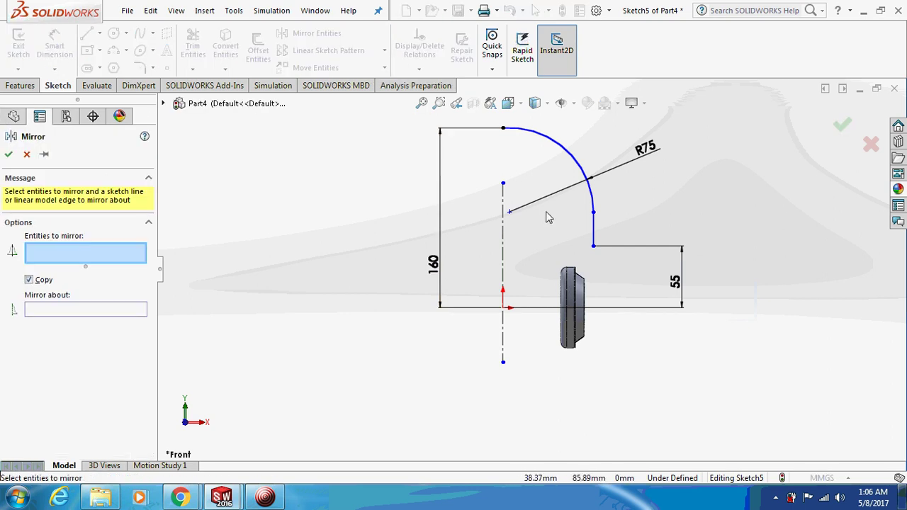
pyautogui.scroll(1, 538, 207)
pyautogui.moveTo(470, 146); pyautogui.dragTo(641, 349)
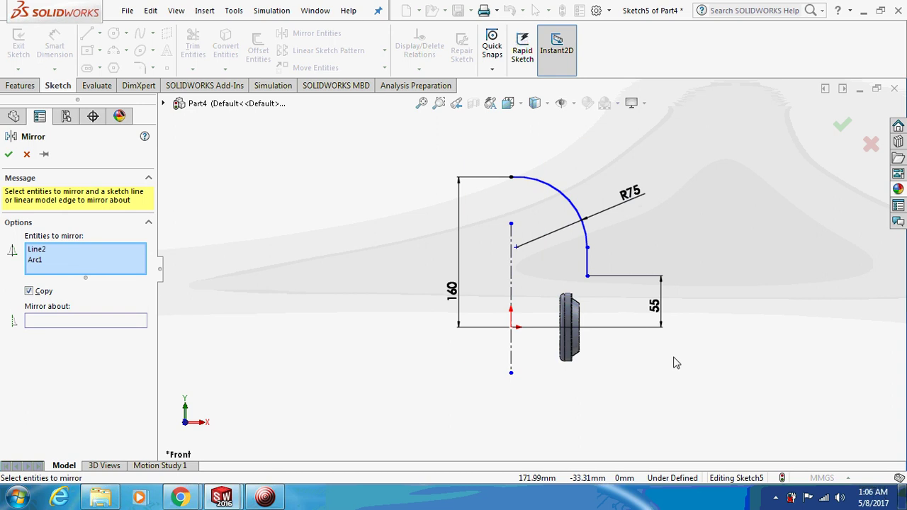
pyautogui.click(131, 323)
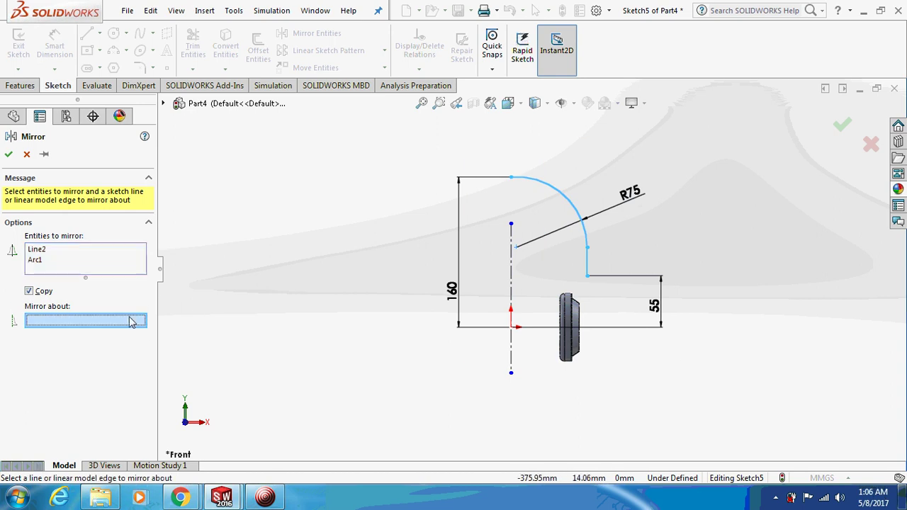
pyautogui.click(512, 277)
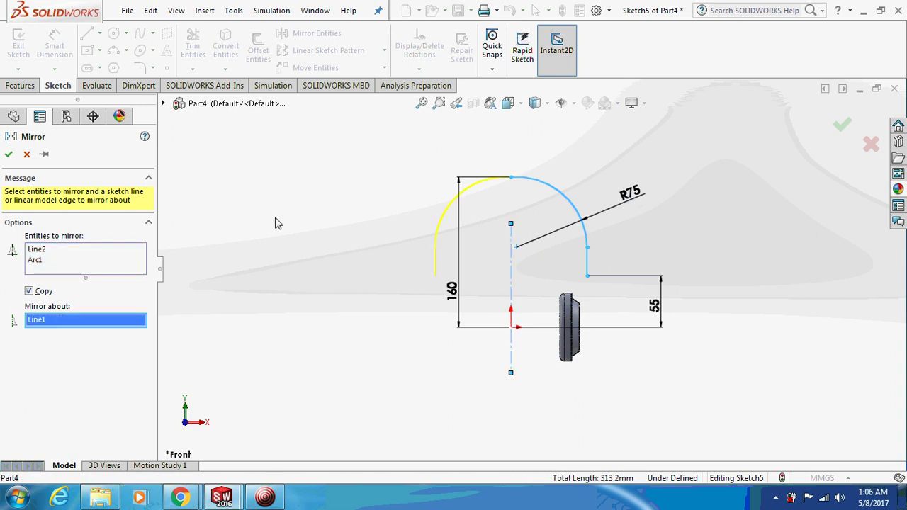
pyautogui.click(8, 154)
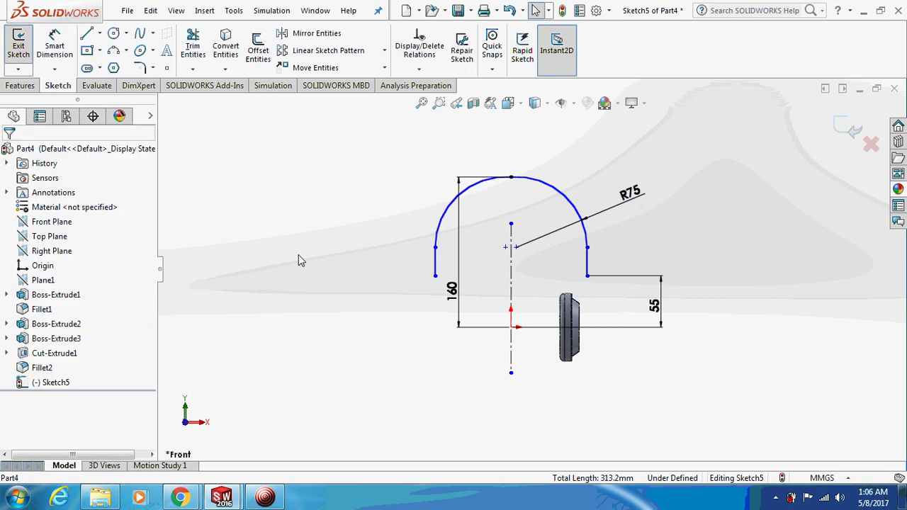
# Step: Extrude the mirrored headband sketch 13 mm using the Mid Plane end condition
pyautogui.rightClick(20, 85)
pyautogui.click(11, 88)
pyautogui.click(24, 48)
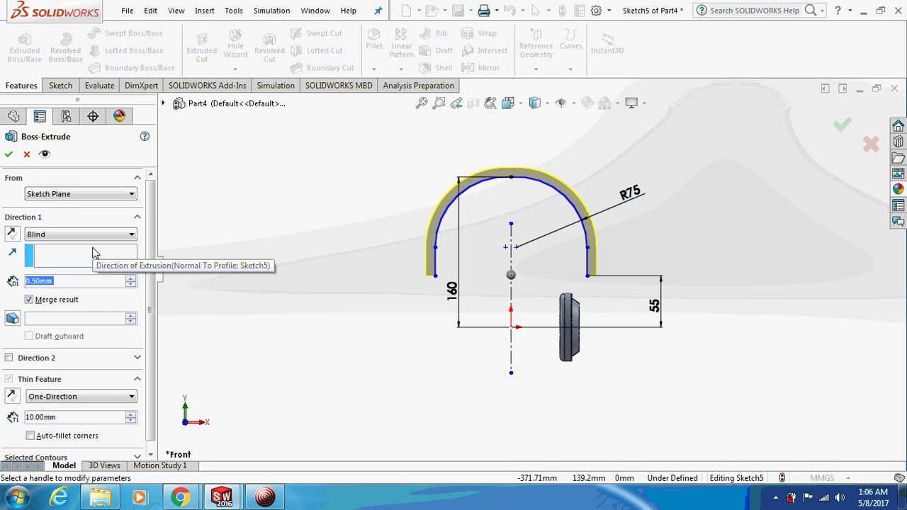
pyautogui.write('13')
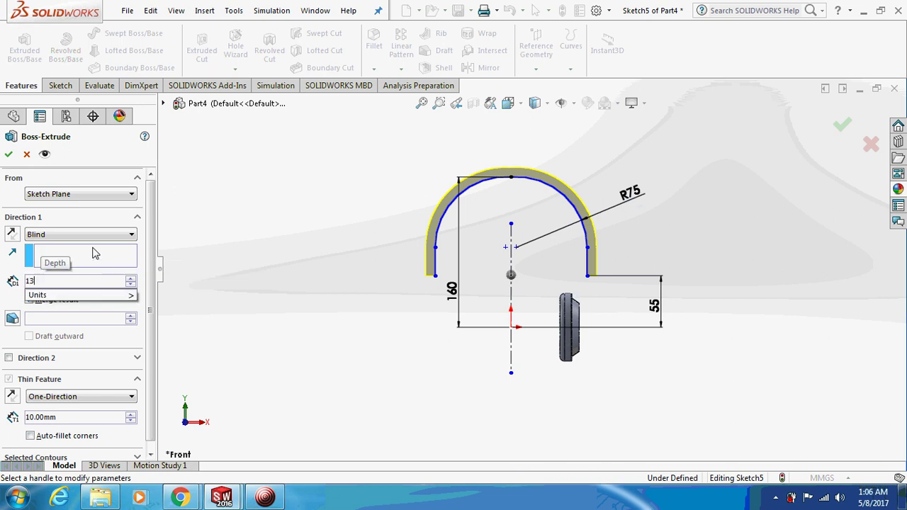
pyautogui.press('Return')
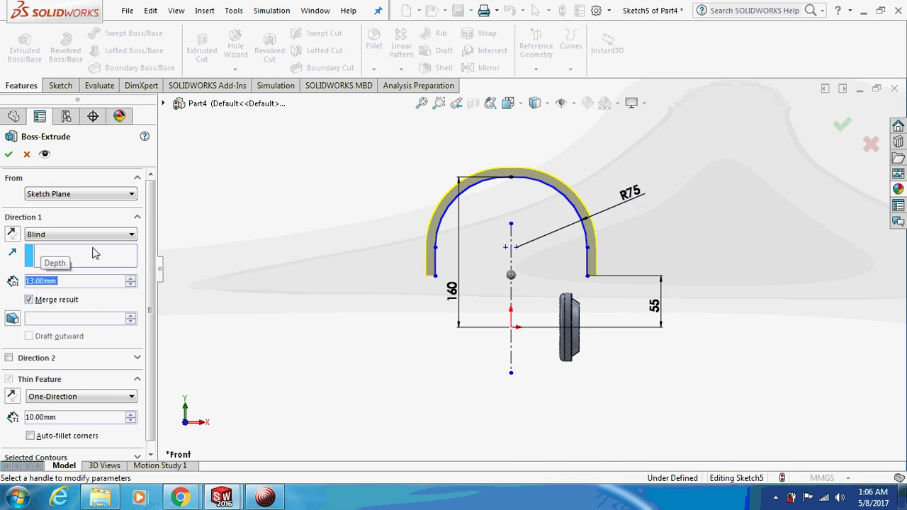
pyautogui.click(95, 234)
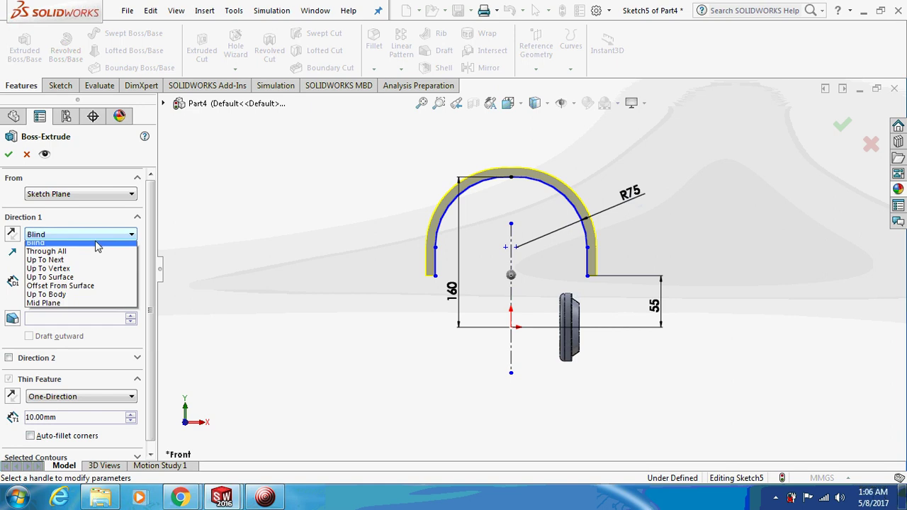
pyautogui.click(83, 308)
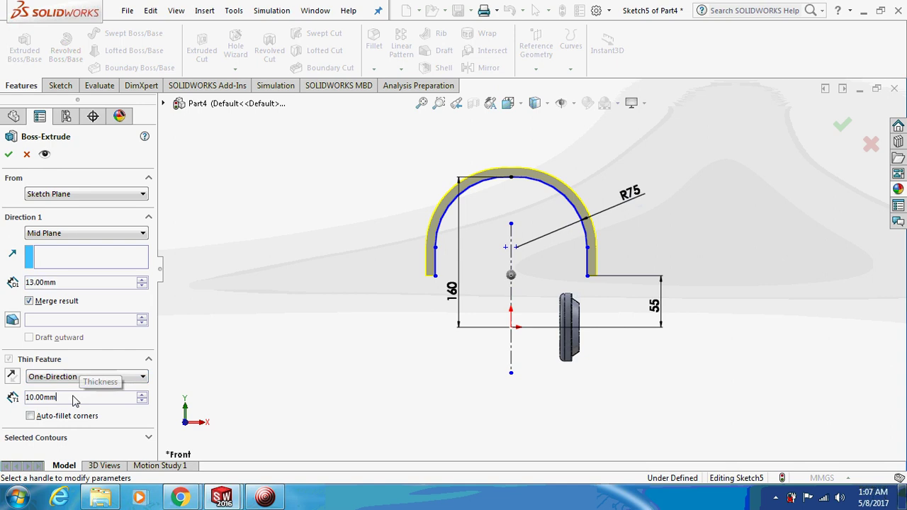
# Step: Set the headband's one-direction thin-feature thickness to 0.8 mm and finish the extrusion
pyautogui.moveTo(73, 399); pyautogui.dragTo(2, 402)
pyautogui.write('0.8')
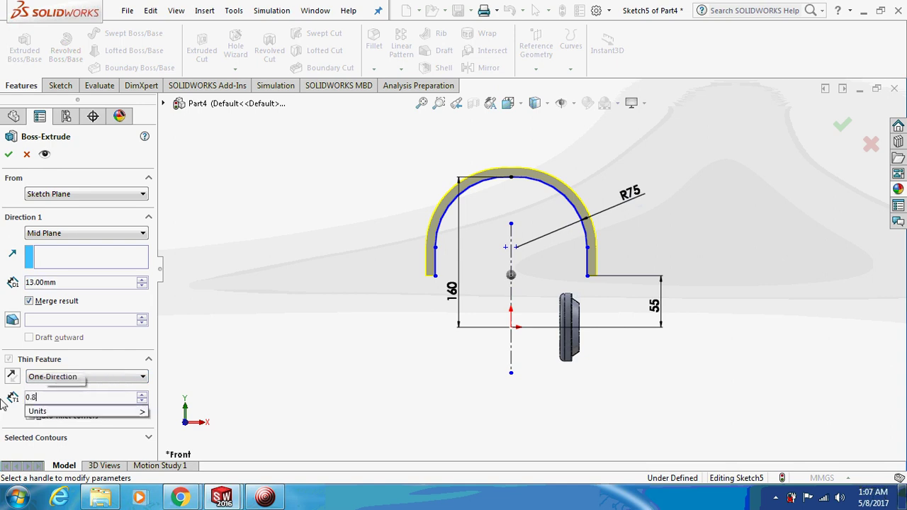
pyautogui.press('Return')
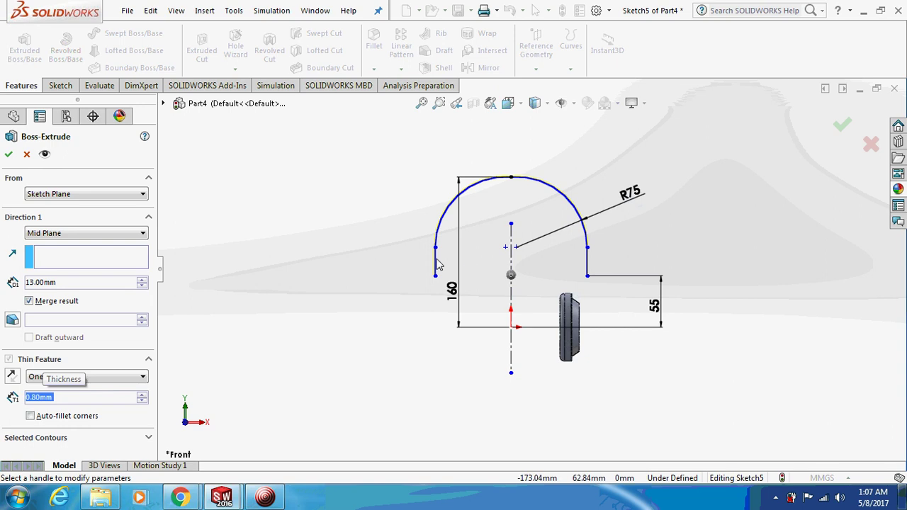
pyautogui.moveTo(333, 265); pyautogui.dragTo(397, 302, button='middle')
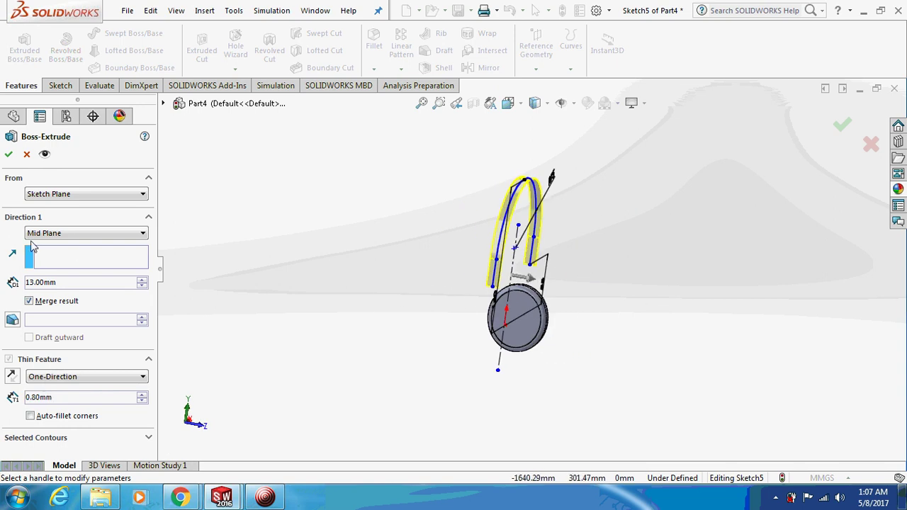
pyautogui.click(9, 155)
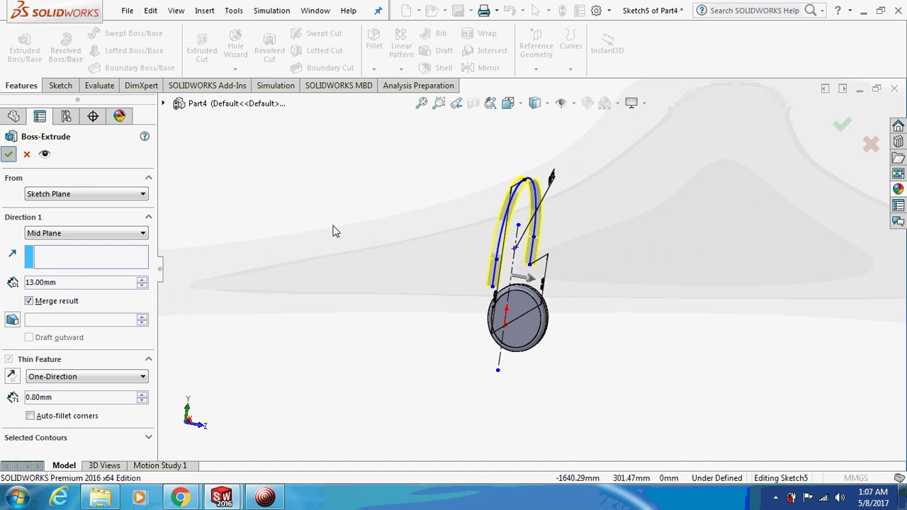
# Step: Sketch a vertical centerline through the origin on the Front Plane, running from above the headband to below the ear cup
pyautogui.moveTo(289, 216)
pyautogui.mouseDown(button='middle')
pyautogui.moveTo(259, 219)
pyautogui.moveTo(338, 222)
pyautogui.moveTo(287, 214)
pyautogui.mouseUp(button='middle')
pyautogui.hotkey('ctrl', '1')
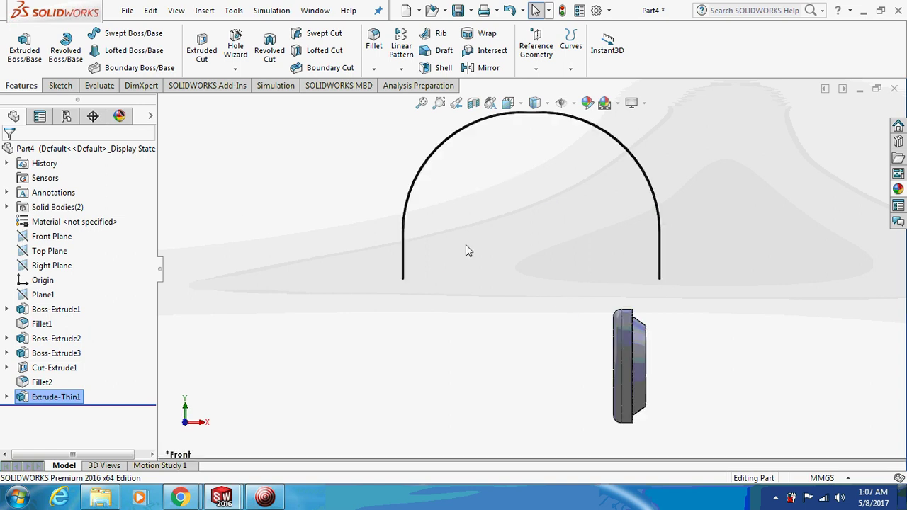
pyautogui.click(47, 238)
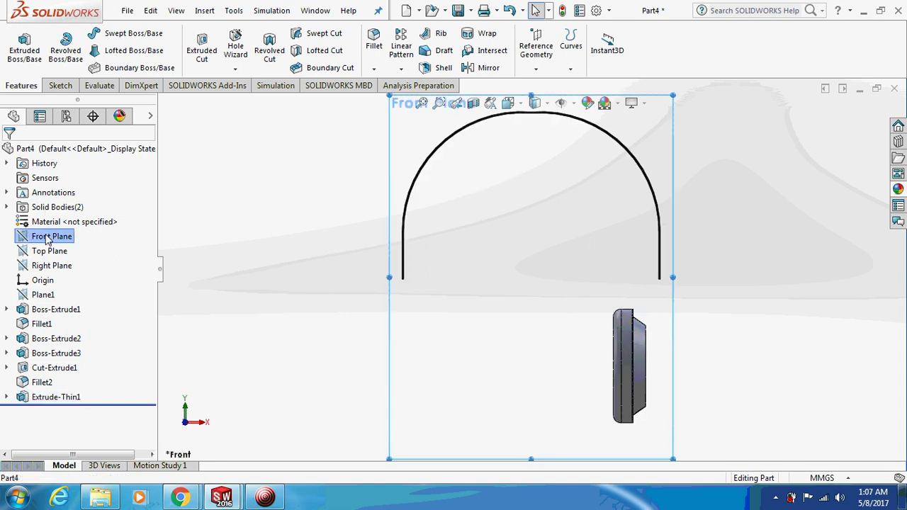
pyautogui.rightClick(48, 239)
pyautogui.click(55, 218)
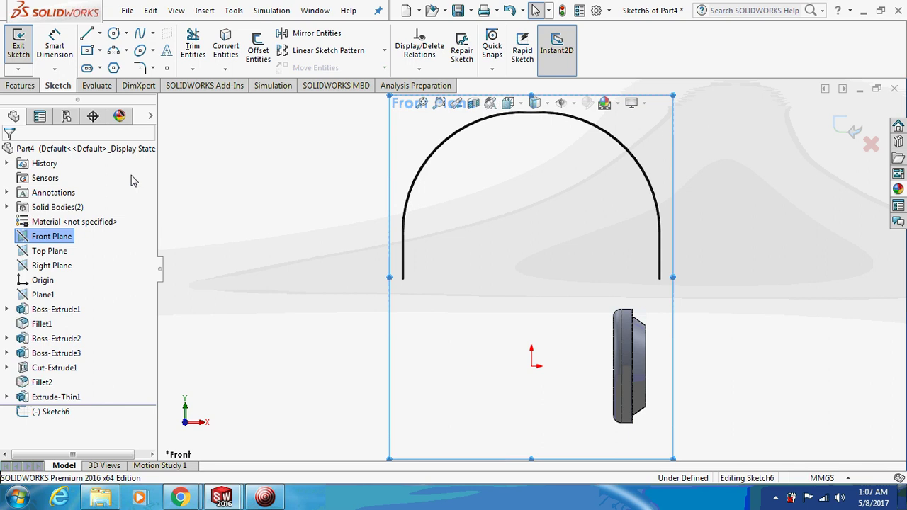
pyautogui.click(99, 34)
pyautogui.click(104, 64)
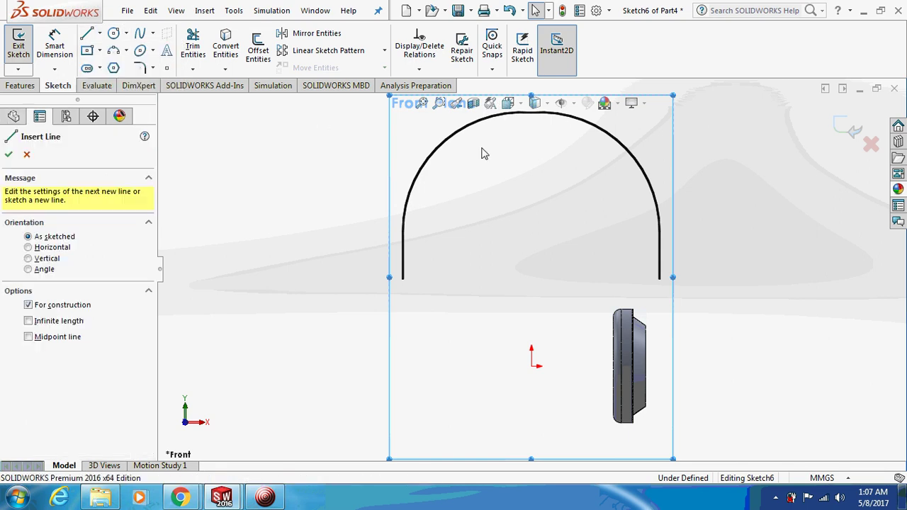
pyautogui.click(531, 125)
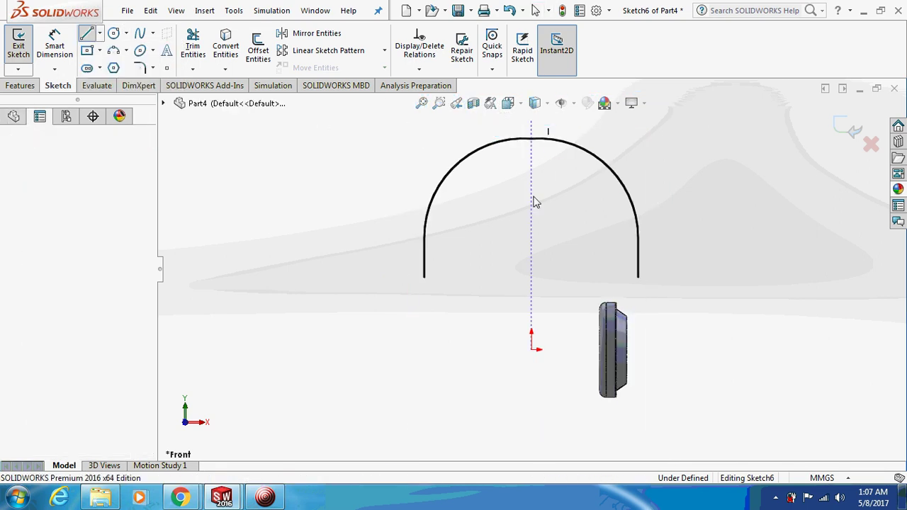
pyautogui.click(531, 436)
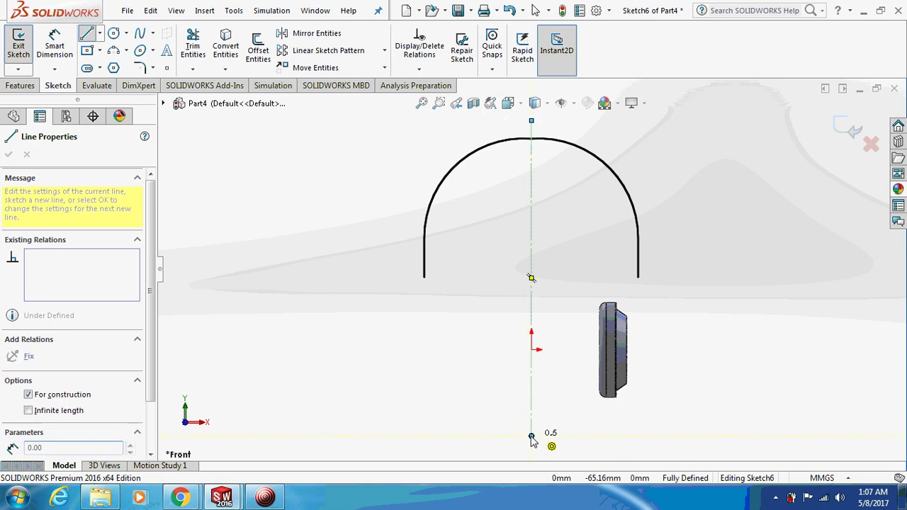
pyautogui.press('Escape')
pyautogui.click(265, 497)
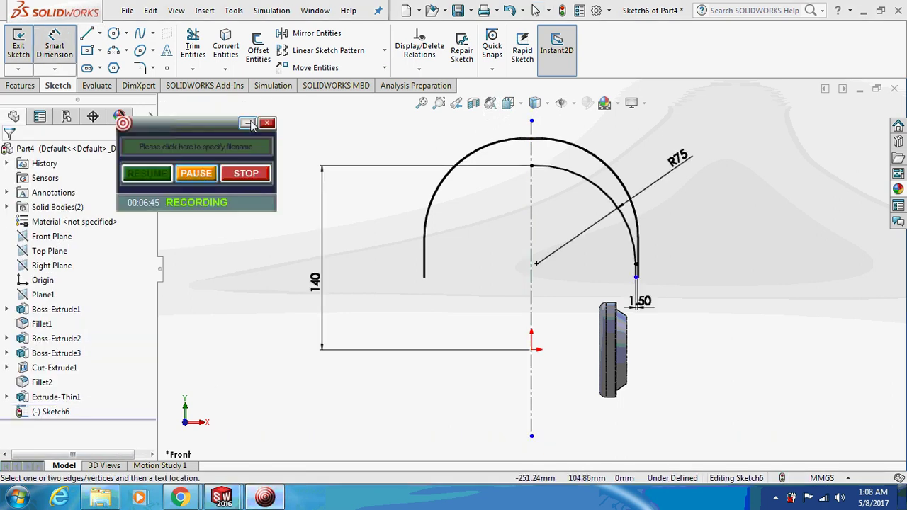
pyautogui.click(249, 124)
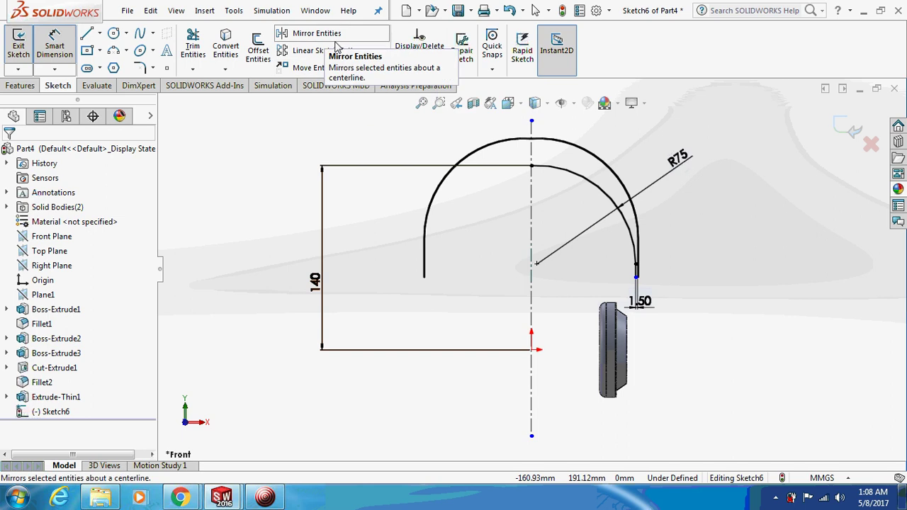
# Step: Mirror the inner band's R75 arc and short vertical line about the vertical centerline, keeping the originals
pyautogui.click(312, 34)
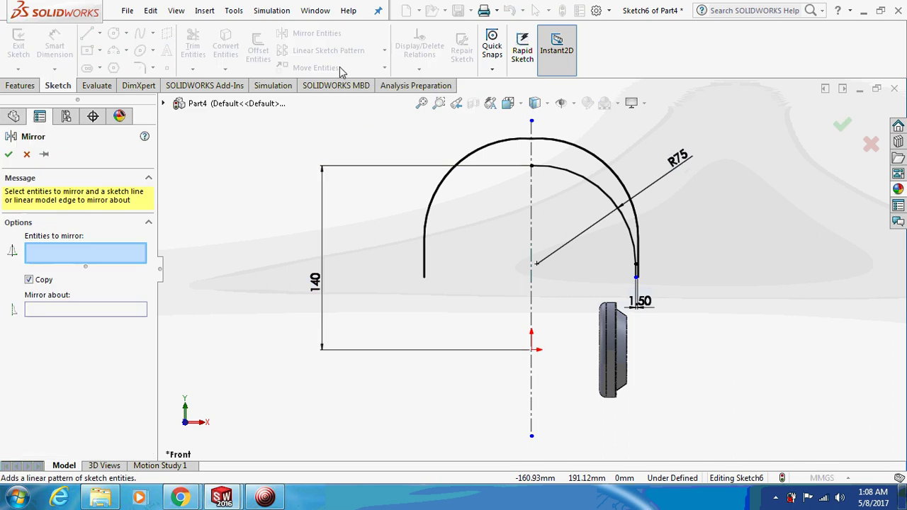
pyautogui.click(543, 174)
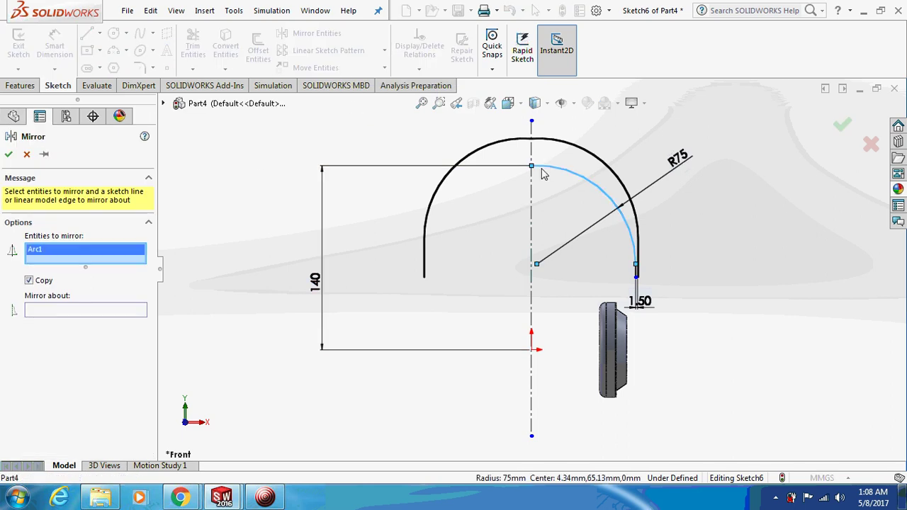
pyautogui.click(636, 275)
pyautogui.click(90, 321)
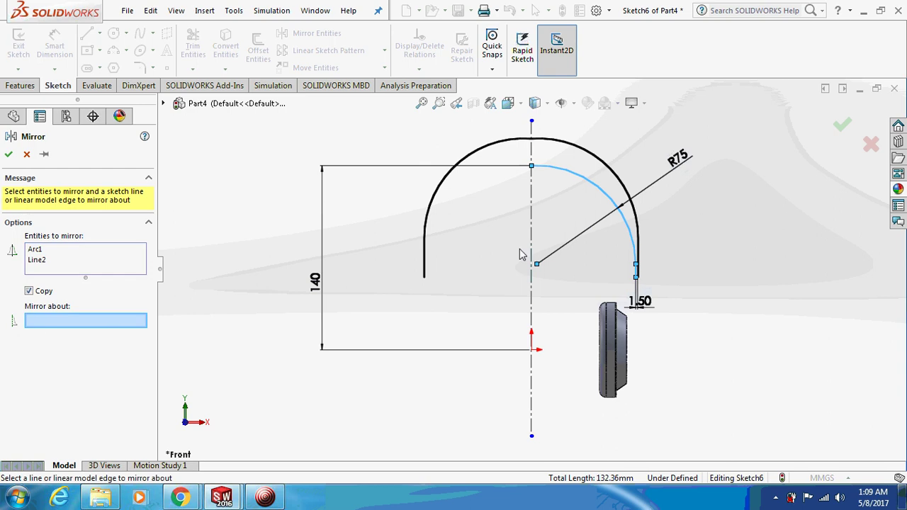
pyautogui.click(532, 267)
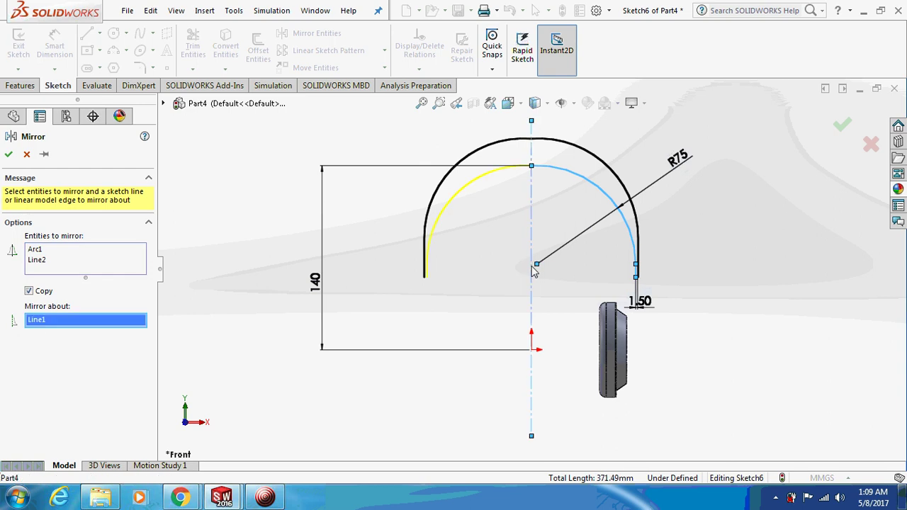
pyautogui.click(8, 155)
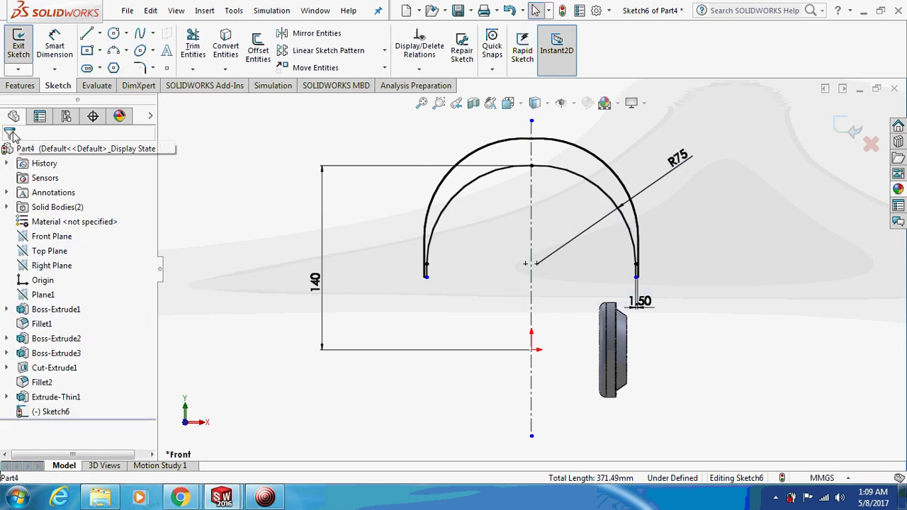
# Step: Extrude the mirrored inner band sketch 35.5 mm using the Mid Plane end condition
pyautogui.rightClick(23, 89)
pyautogui.click(10, 85)
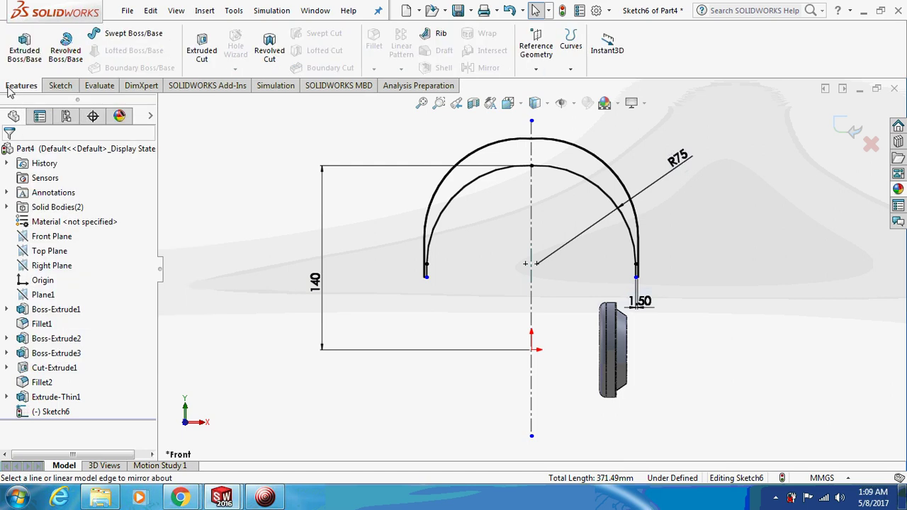
pyautogui.click(24, 47)
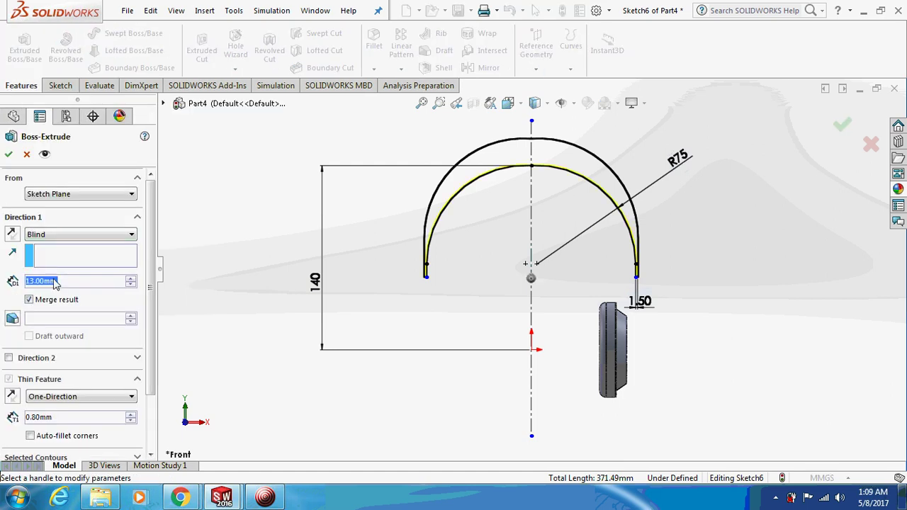
pyautogui.write('35.')
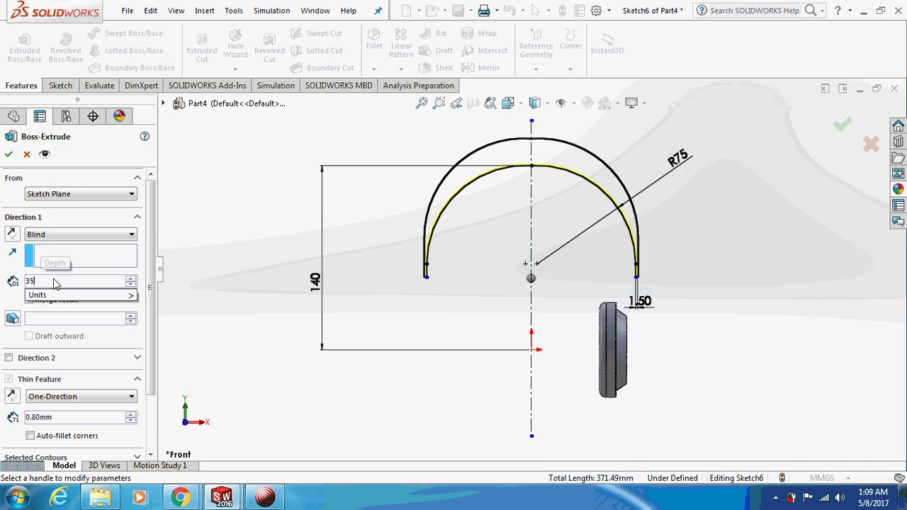
pyautogui.write('5')
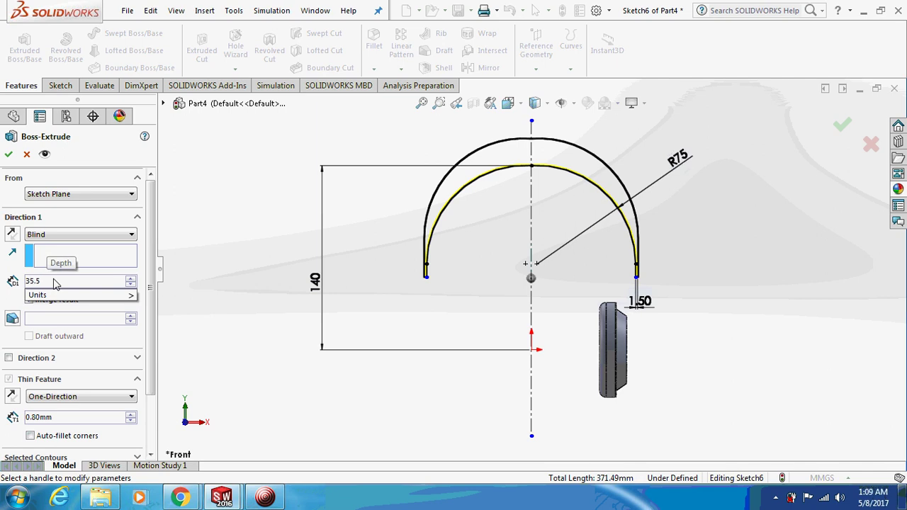
pyautogui.press('Return')
pyautogui.click(71, 235)
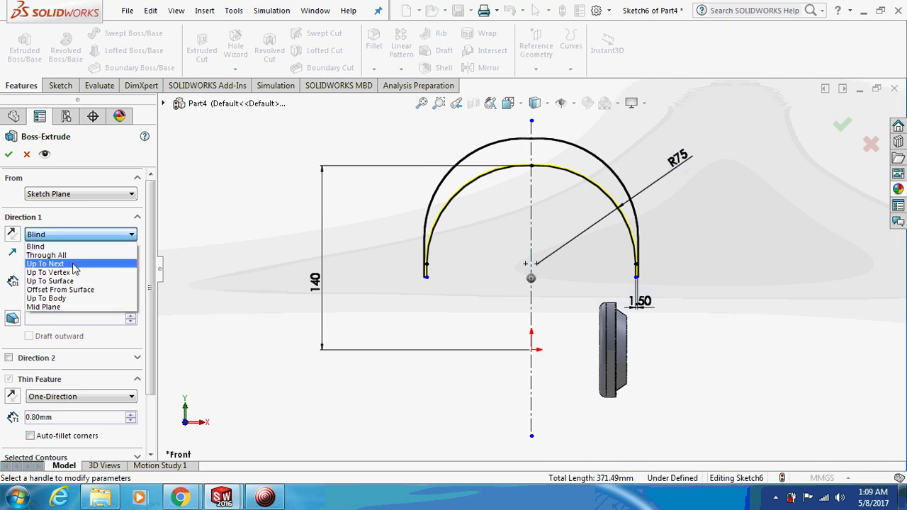
pyautogui.click(70, 306)
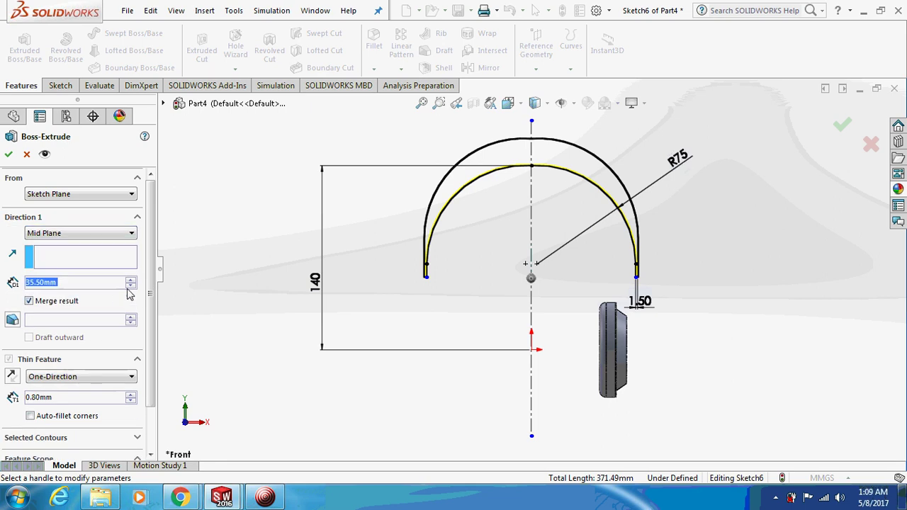
# Step: Set the inner band's one-direction thin-feature thickness to 3 mm and finish the extrusion
pyautogui.click(61, 402)
pyautogui.press('Home')
pyautogui.moveTo(66, 403); pyautogui.dragTo(4, 401)
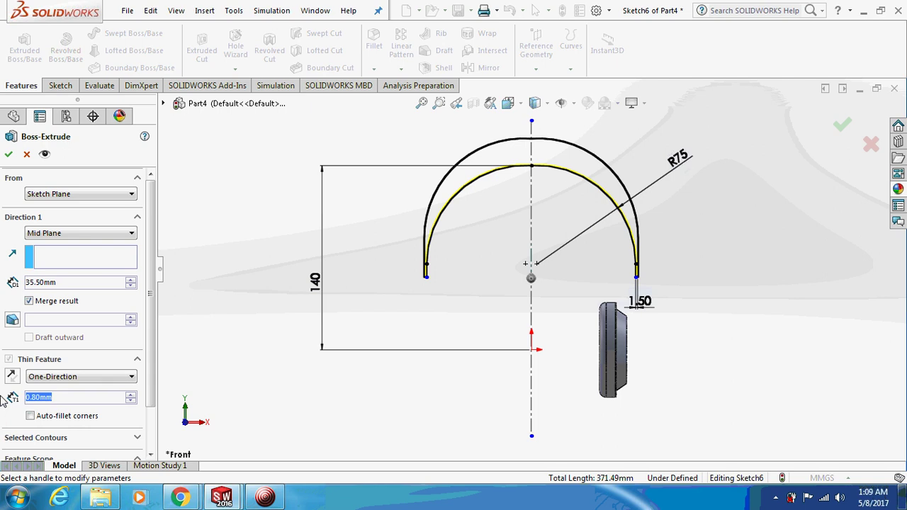
pyautogui.write('3')
pyautogui.press('Return')
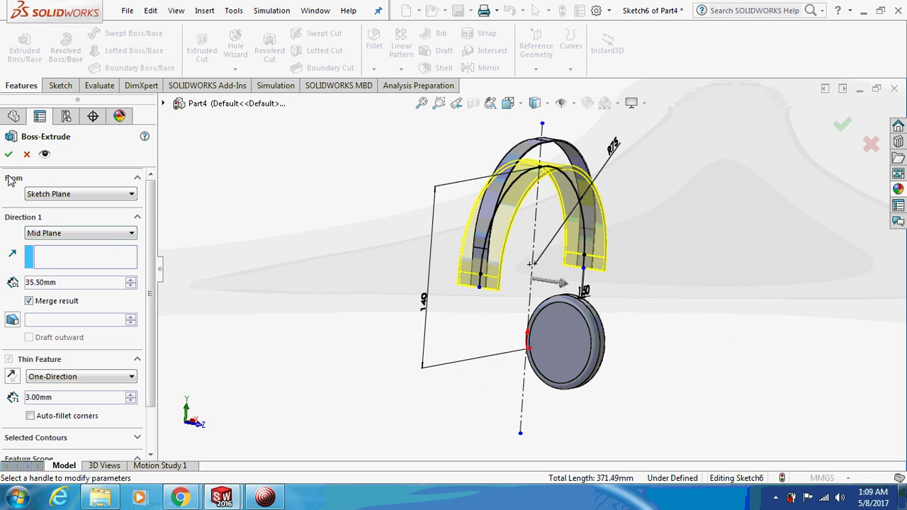
pyautogui.click(9, 154)
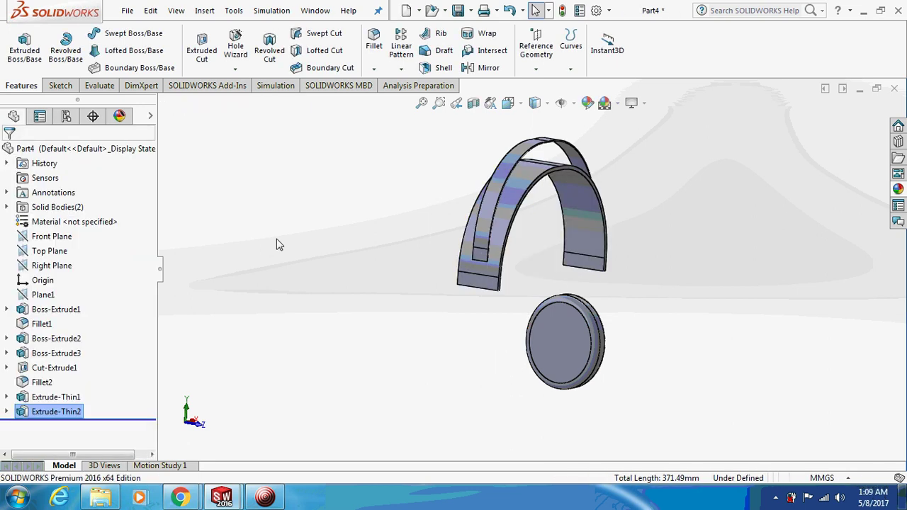
# Step: Start a new sketch on the Right Plane
pyautogui.moveTo(276, 245); pyautogui.dragTo(53, 248, button='middle')
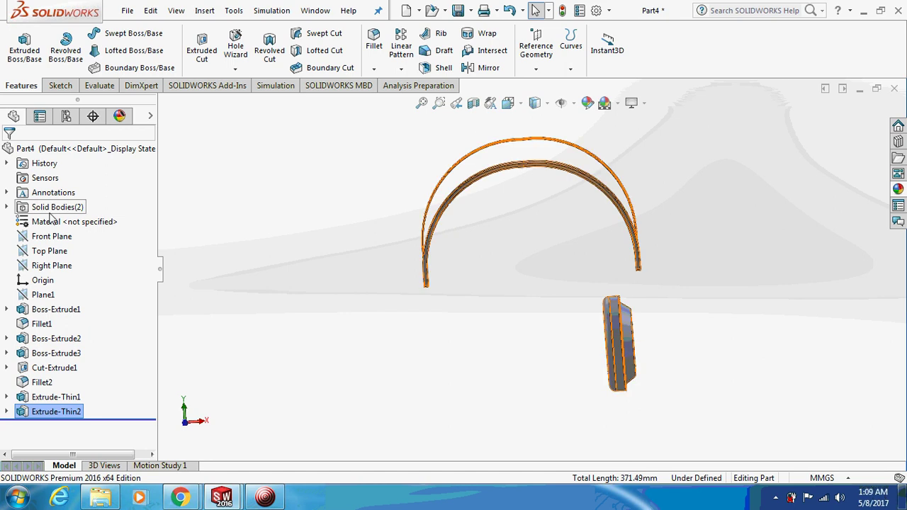
pyautogui.click(43, 265)
pyautogui.rightClick(42, 265)
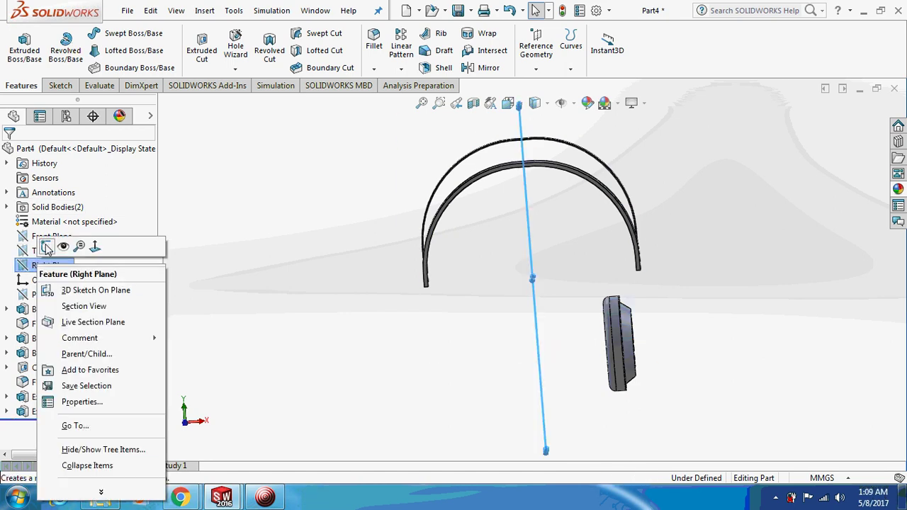
pyautogui.click(46, 246)
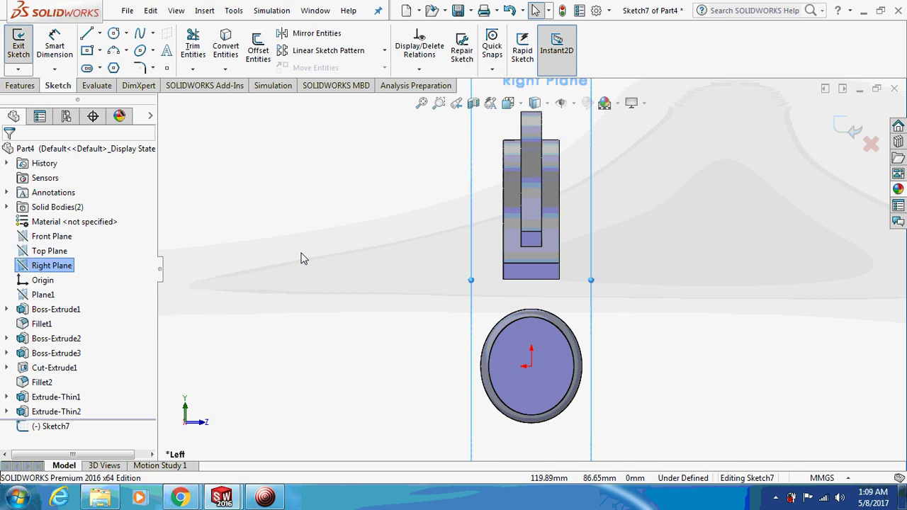
pyautogui.click(266, 499)
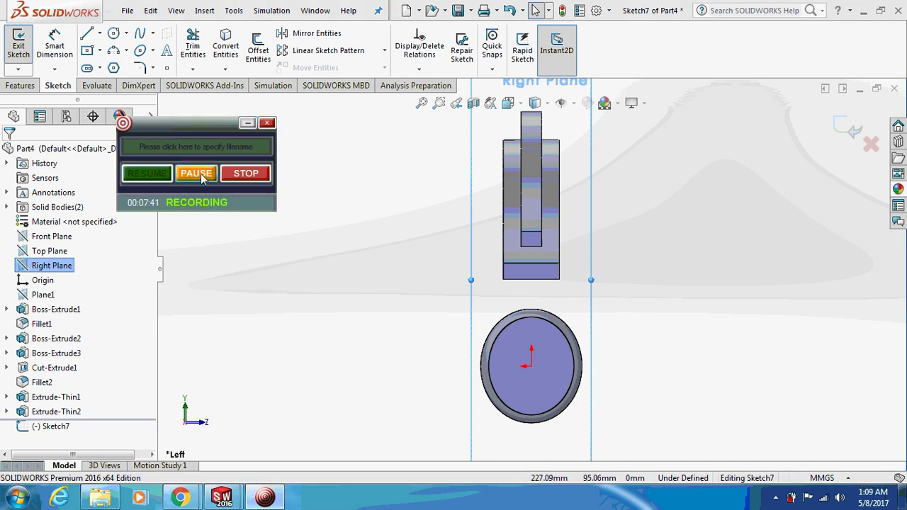
# Step: Trace the outer headband strip's left, bottom and right edges with three connected lines between its four corners
pyautogui.click(86, 35)
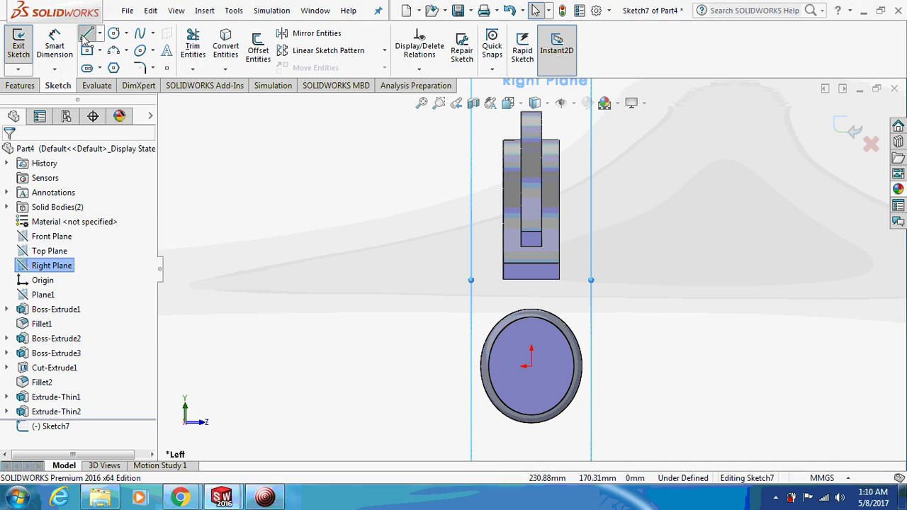
pyautogui.click(504, 141)
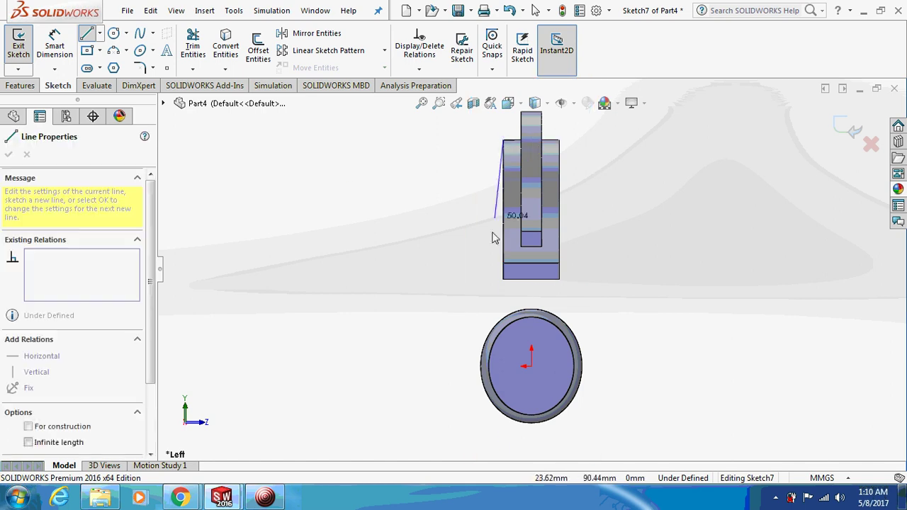
pyautogui.click(504, 280)
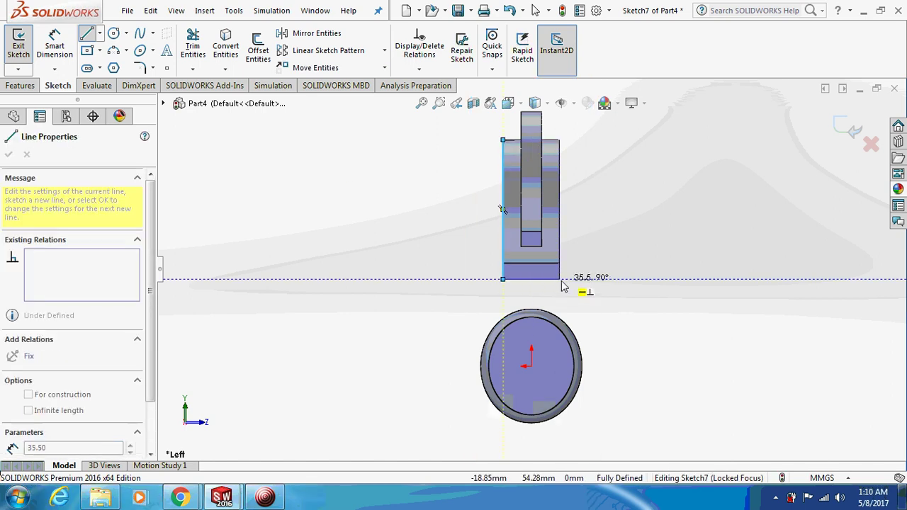
pyautogui.click(560, 279)
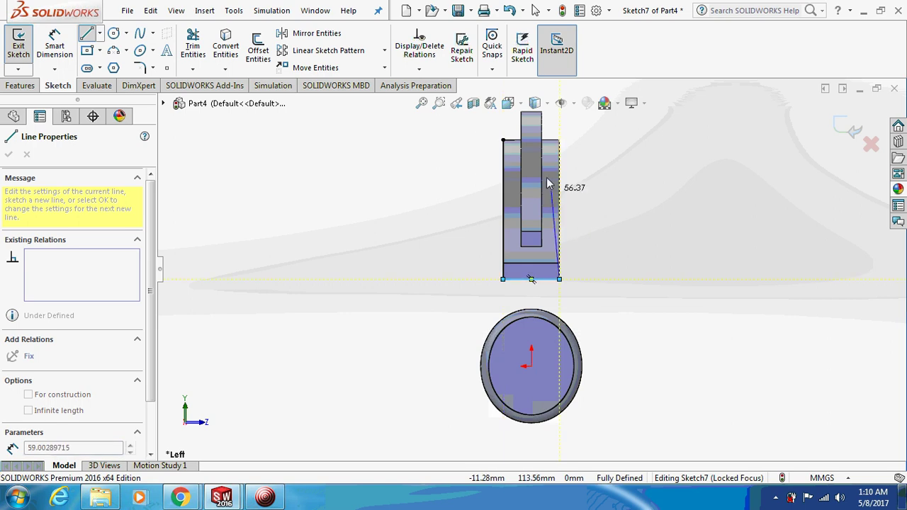
pyautogui.click(559, 141)
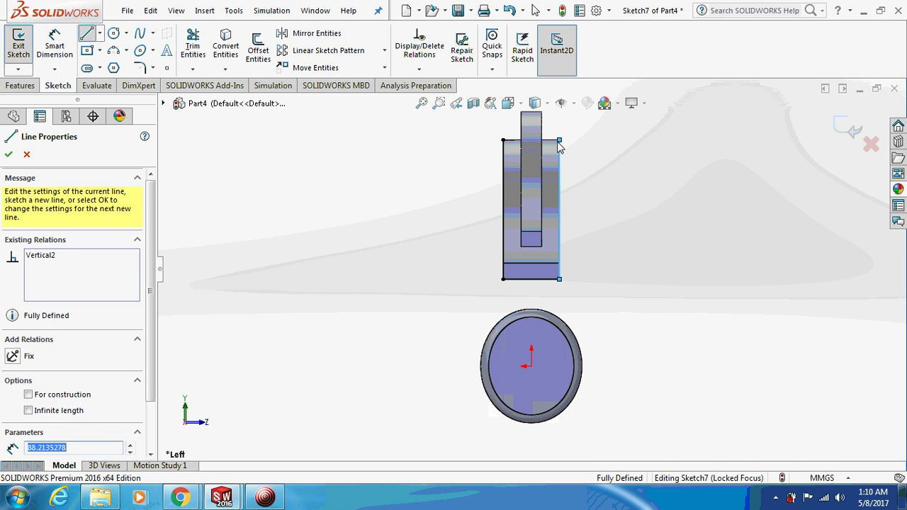
pyautogui.press('Escape')
# Step: Draw a vertical line about 35.5 mm long up from the bottom sketch line, aligned with the inner strip's left edge
pyautogui.click(86, 33)
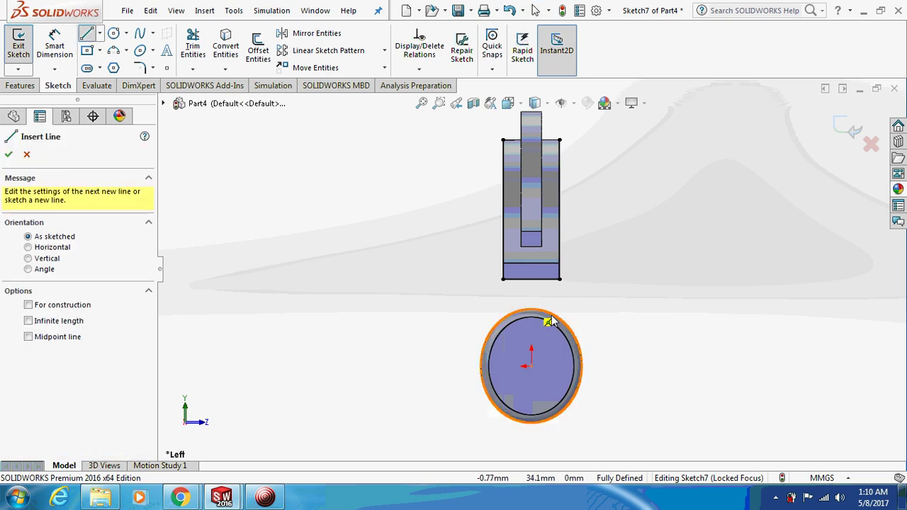
pyautogui.click(522, 279)
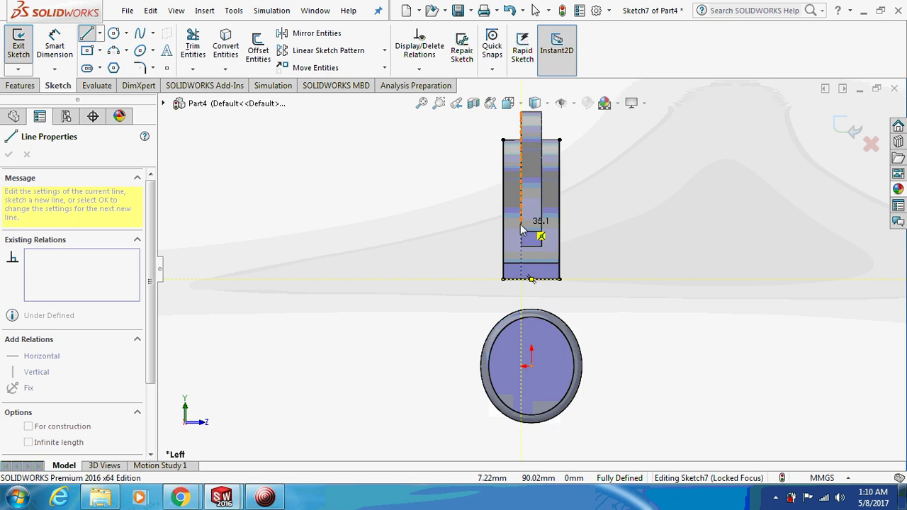
pyautogui.click(523, 226)
pyautogui.press('Escape')
pyautogui.press('Escape')
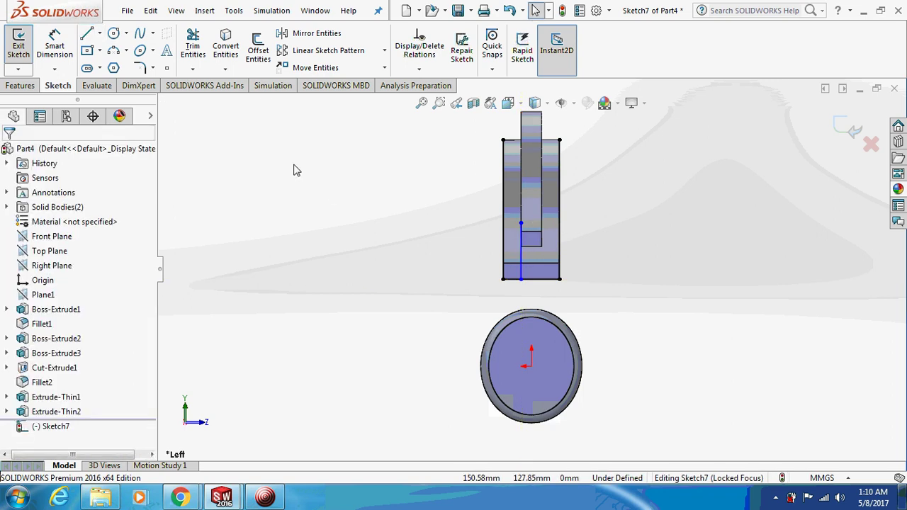
pyautogui.rightClick(88, 32)
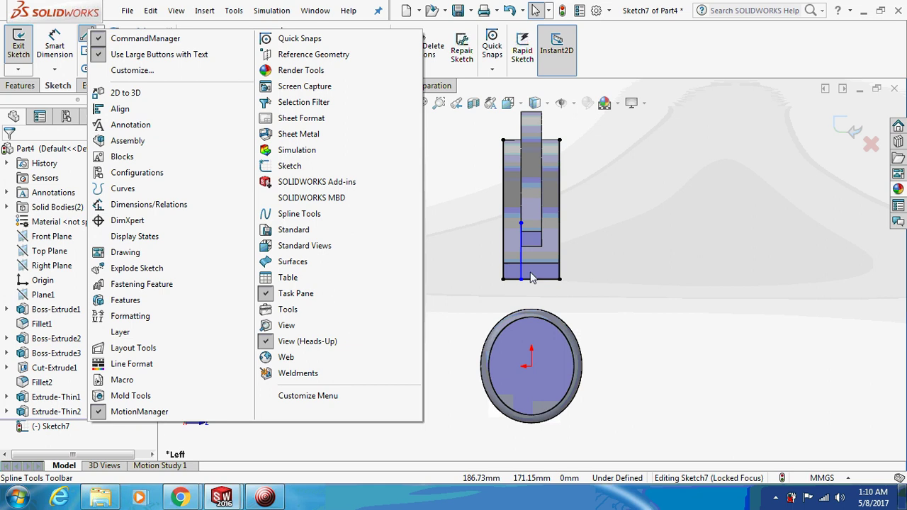
pyautogui.click(467, 263)
pyautogui.rightClick(84, 36)
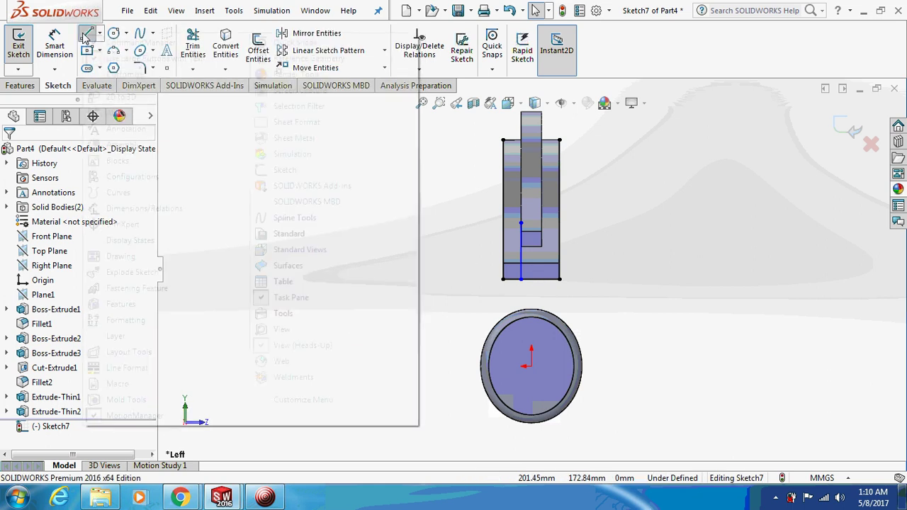
pyautogui.click(437, 203)
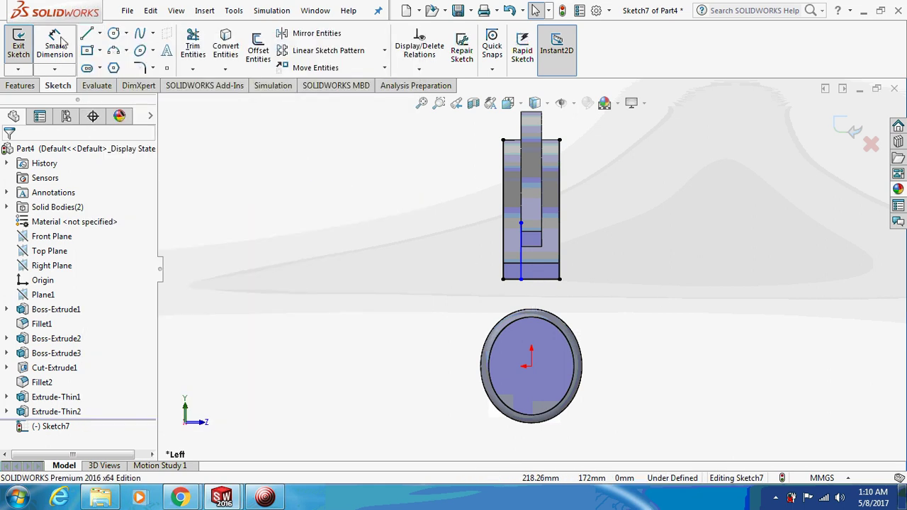
# Step: Draw a matching vertical line about 35.5 mm long up from the bottom sketch line, aligned with the inner strip's right edge
pyautogui.click(85, 34)
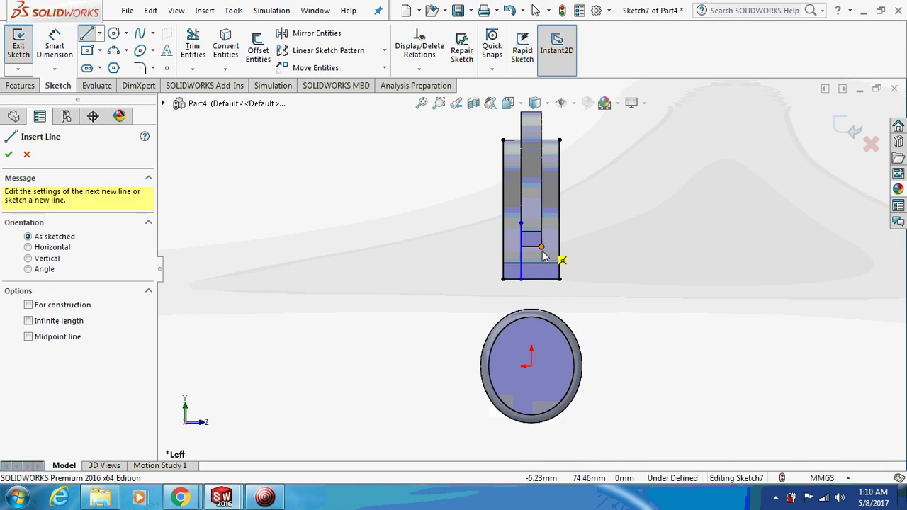
pyautogui.click(545, 276)
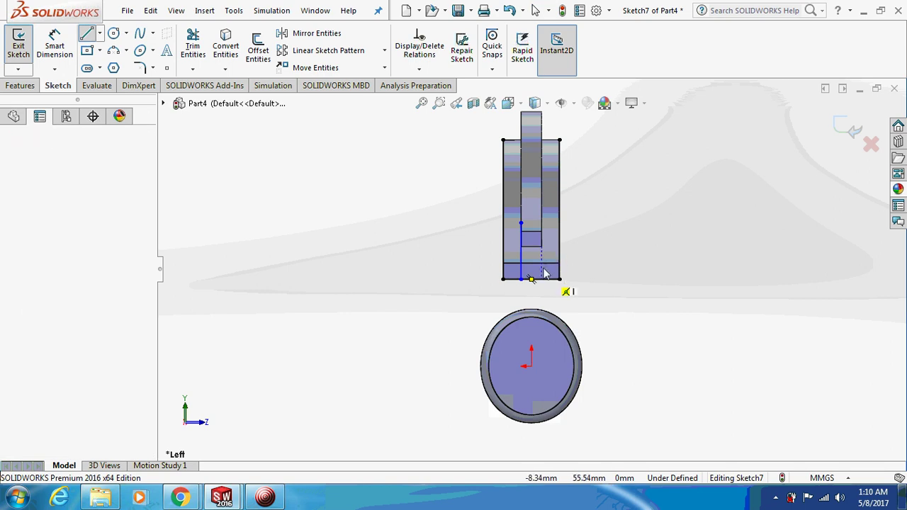
pyautogui.click(543, 225)
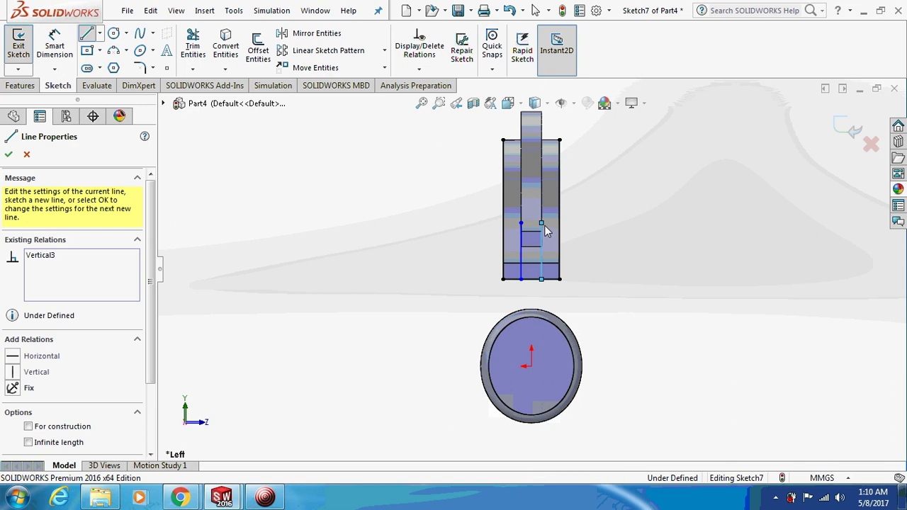
pyautogui.press('Escape')
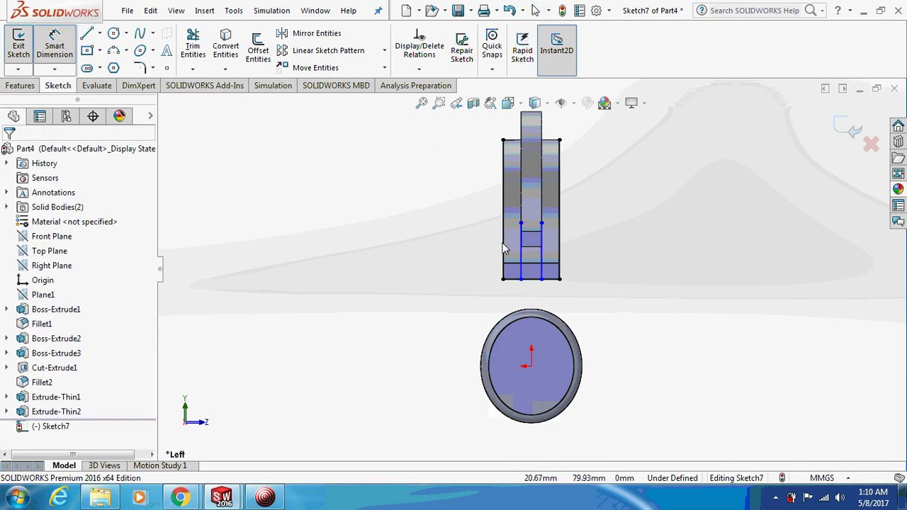
pyautogui.click(521, 252)
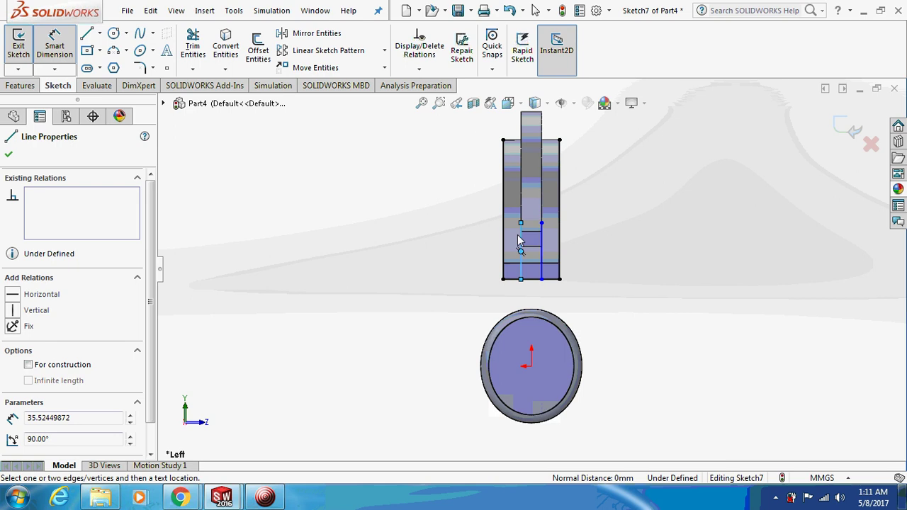
pyautogui.click(442, 243)
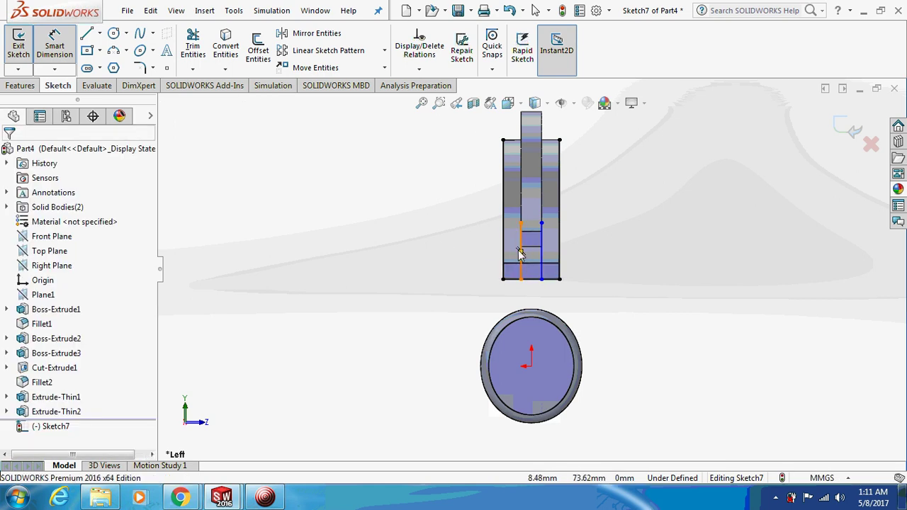
pyautogui.press('Escape')
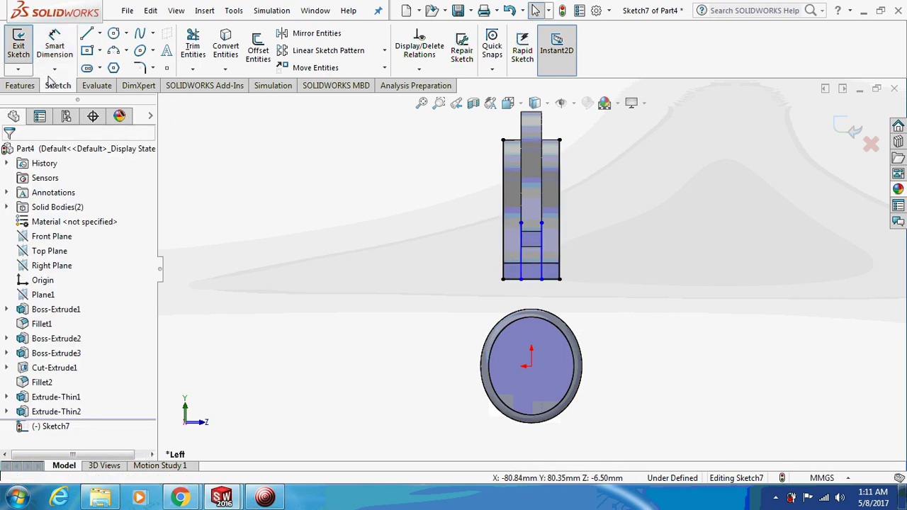
# Step: Dimension the two inner vertical lines to a length of 30 mm each
pyautogui.click(54, 46)
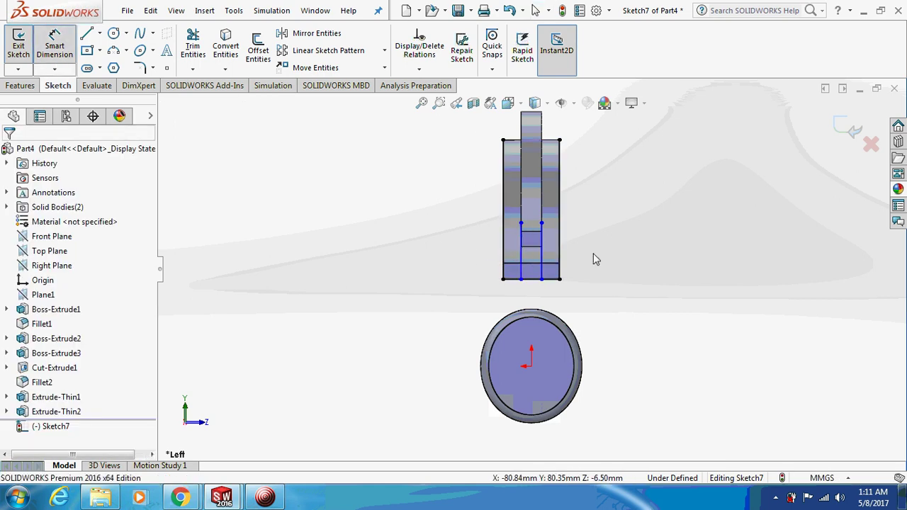
pyautogui.click(543, 262)
pyautogui.click(628, 262)
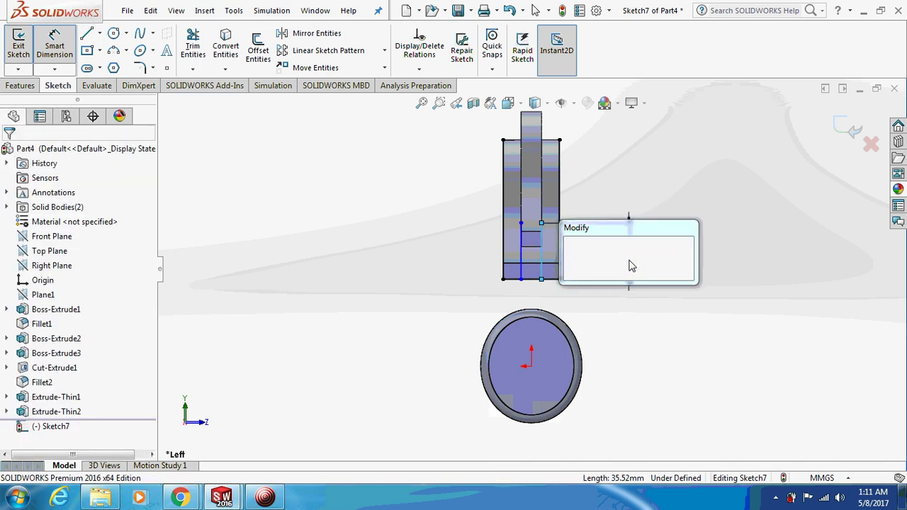
pyautogui.write('30')
pyautogui.press('Return')
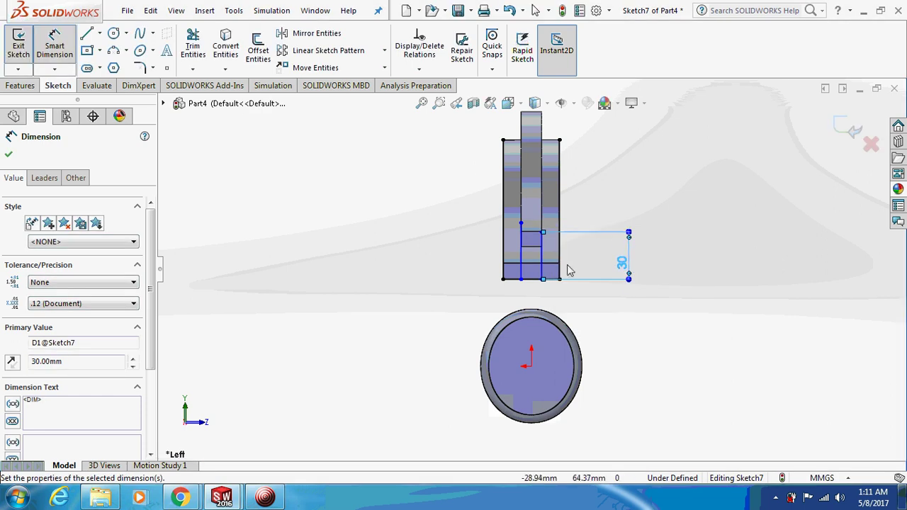
pyautogui.click(521, 273)
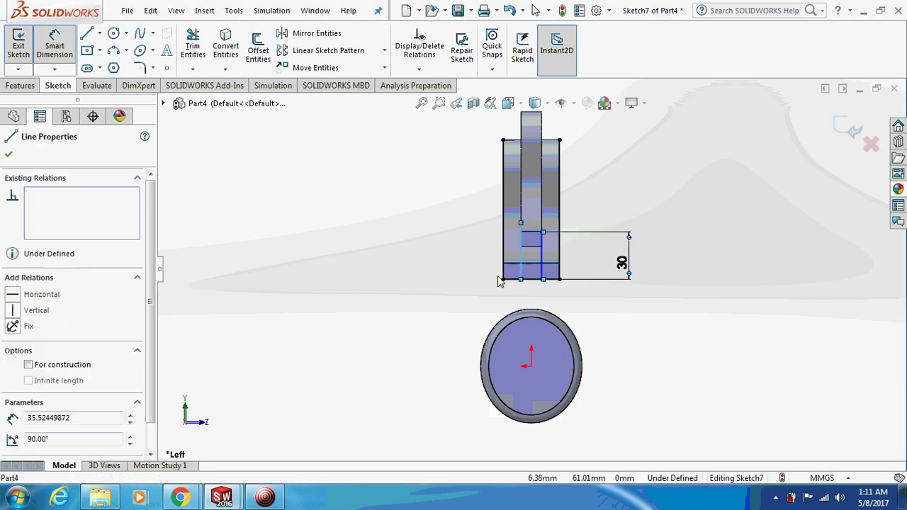
pyautogui.click(426, 273)
pyautogui.write('30')
pyautogui.press('Return')
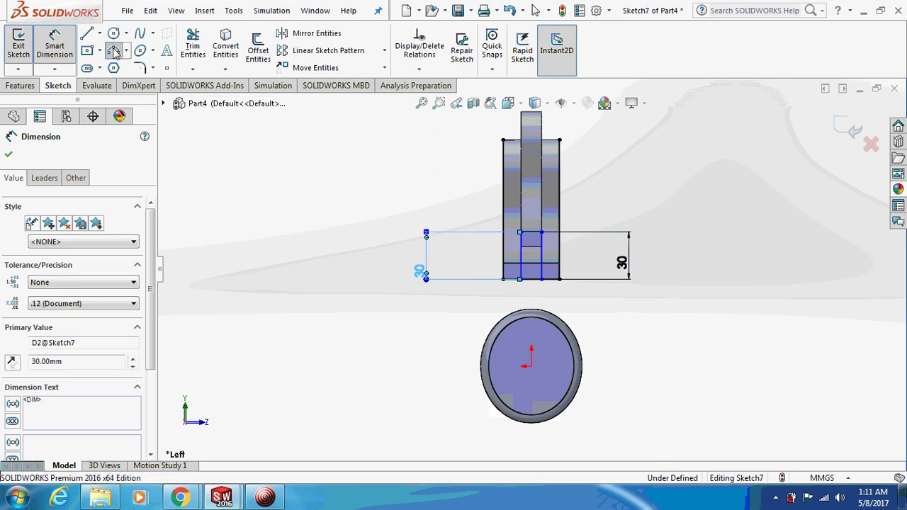
# Step: Draw a three-point arc of about 232 mm radius from the right inner line's upper end to the outer right line's upper end
pyautogui.click(113, 52)
pyautogui.click(541, 233)
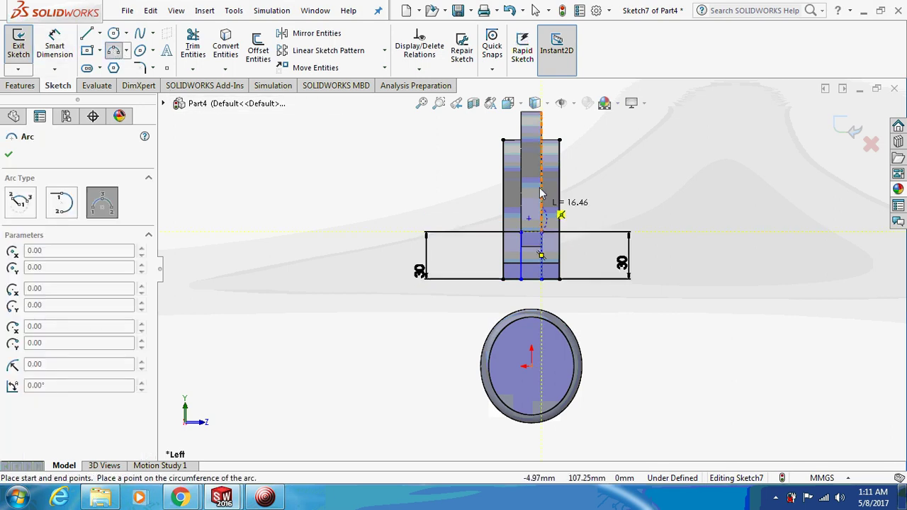
pyautogui.click(559, 141)
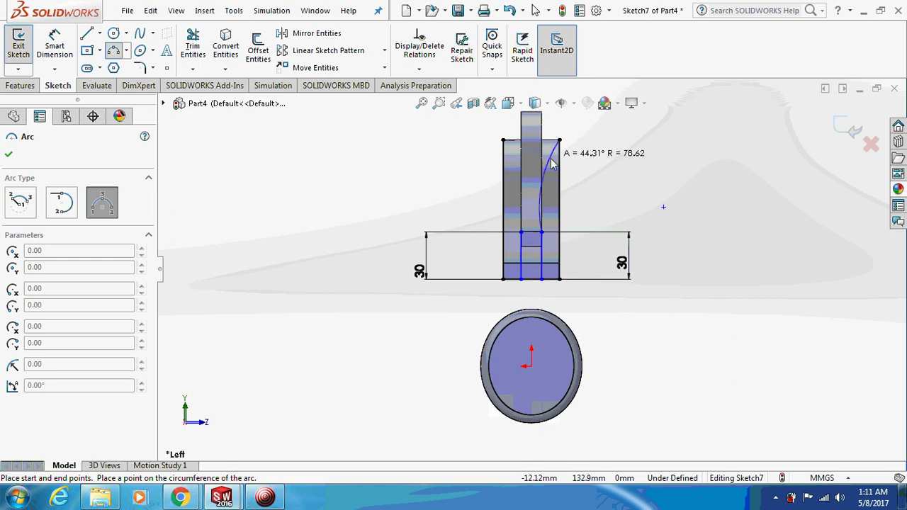
pyautogui.click(553, 172)
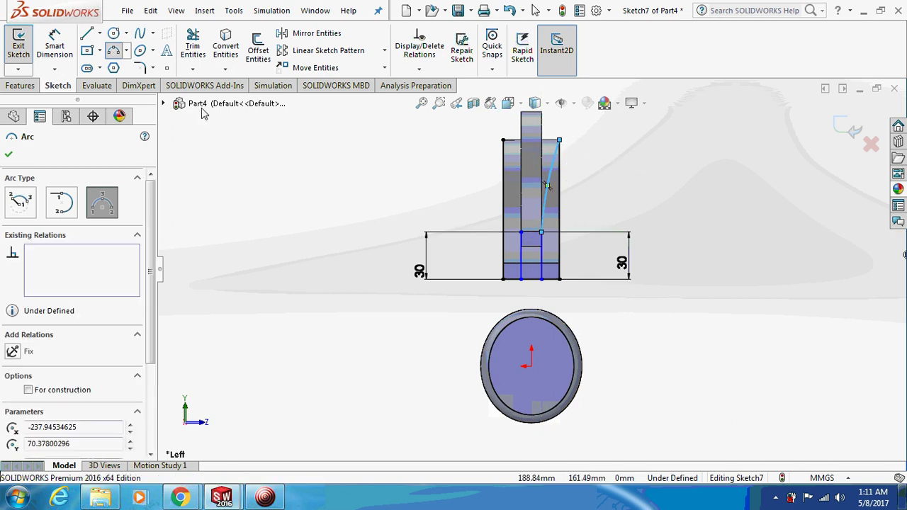
# Step: Dimension the new arc's radius to 60 mm
pyautogui.click(54, 47)
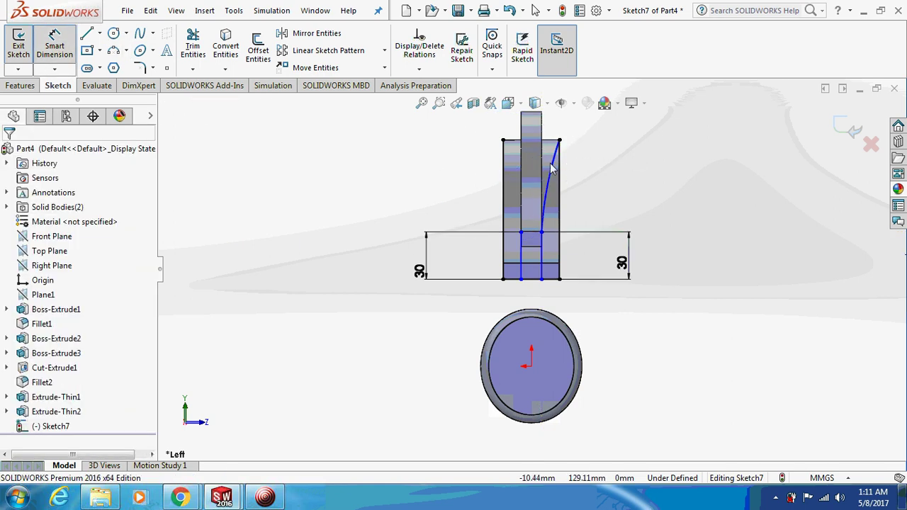
pyautogui.click(547, 167)
pyautogui.click(639, 198)
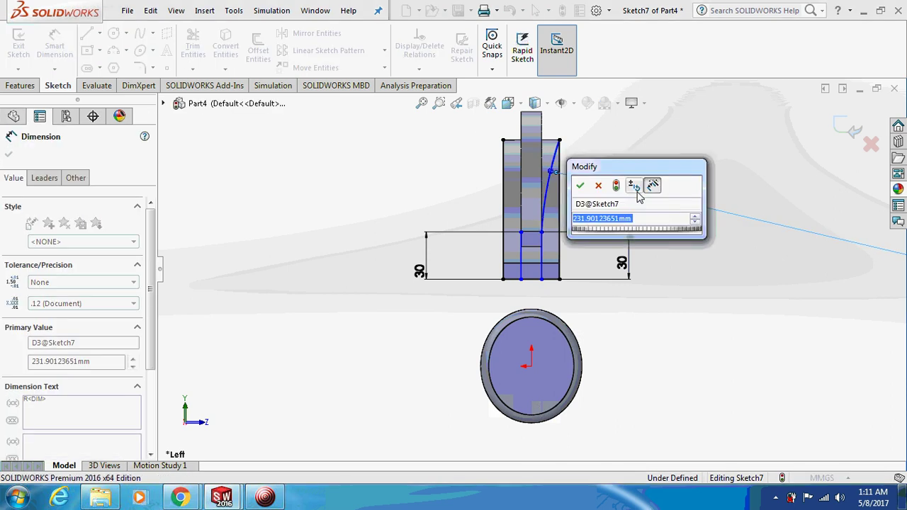
pyautogui.write('60')
pyautogui.press('Return')
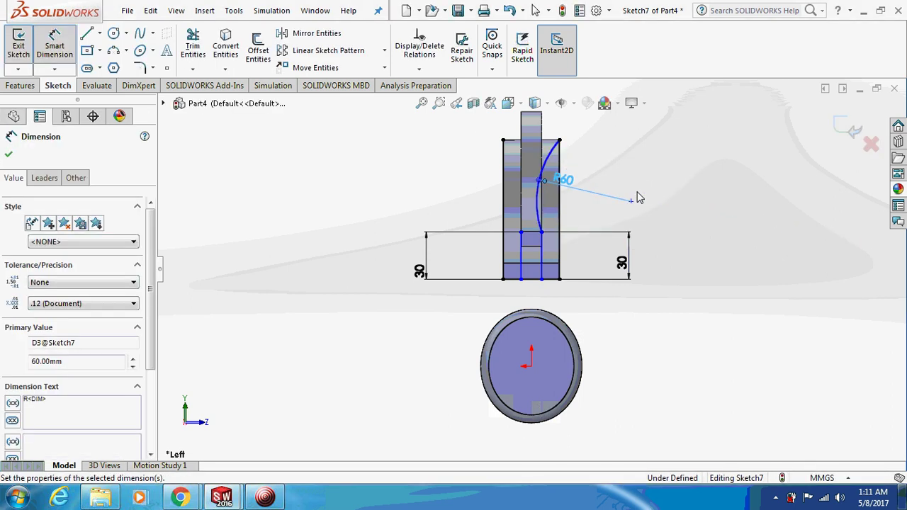
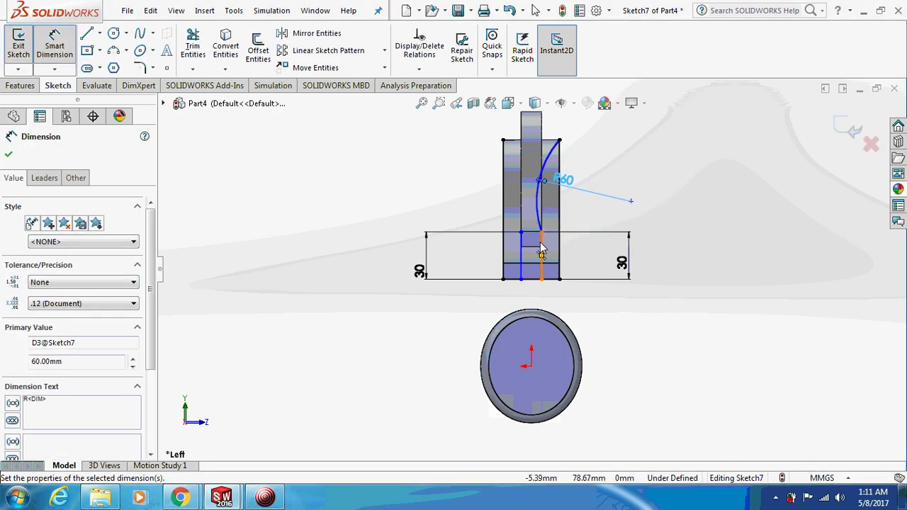
pyautogui.click(540, 251)
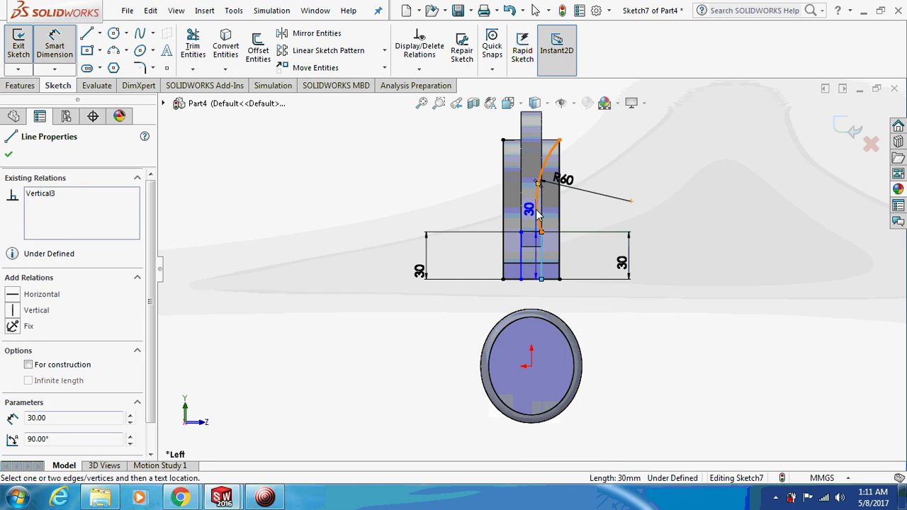
pyautogui.click(541, 174)
pyautogui.press('Escape')
pyautogui.press('Escape')
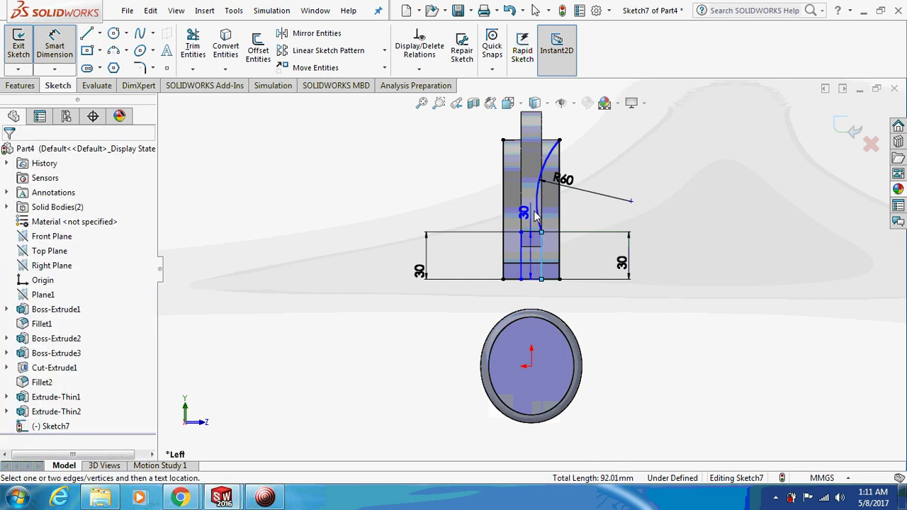
# Step: Try to make the arc tangent to the right inner vertical line
pyautogui.click(542, 177)
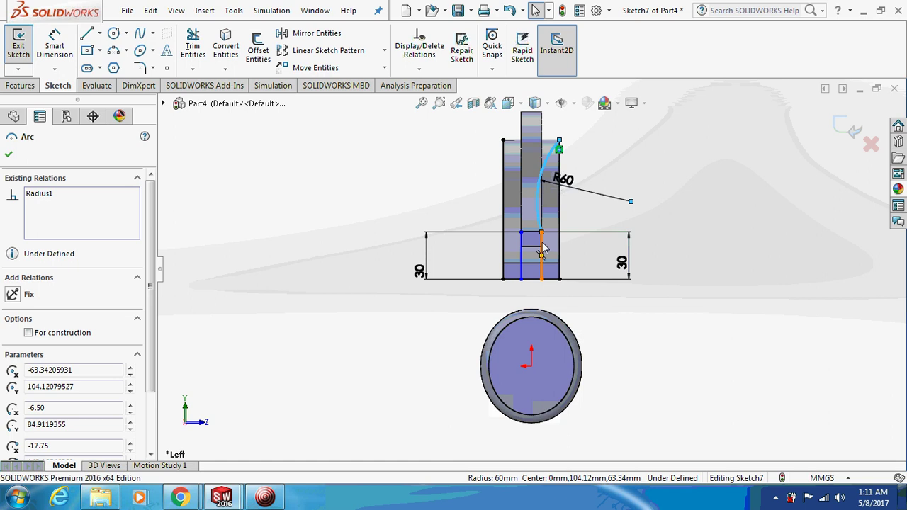
pyautogui.keyDown('ctrl'); pyautogui.click(542, 254); pyautogui.keyUp('ctrl')
pyautogui.click(14, 369)
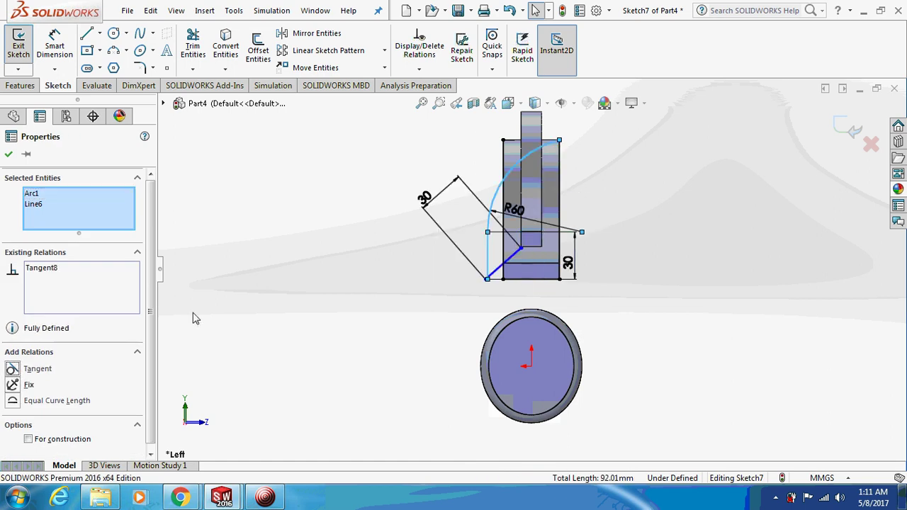
# Step: Undo the tangent relation and the 60 mm radius change on the arc
pyautogui.click(205, 315)
pyautogui.hotkey('ctrl', 'z')
pyautogui.hotkey('ctrl', 'z')
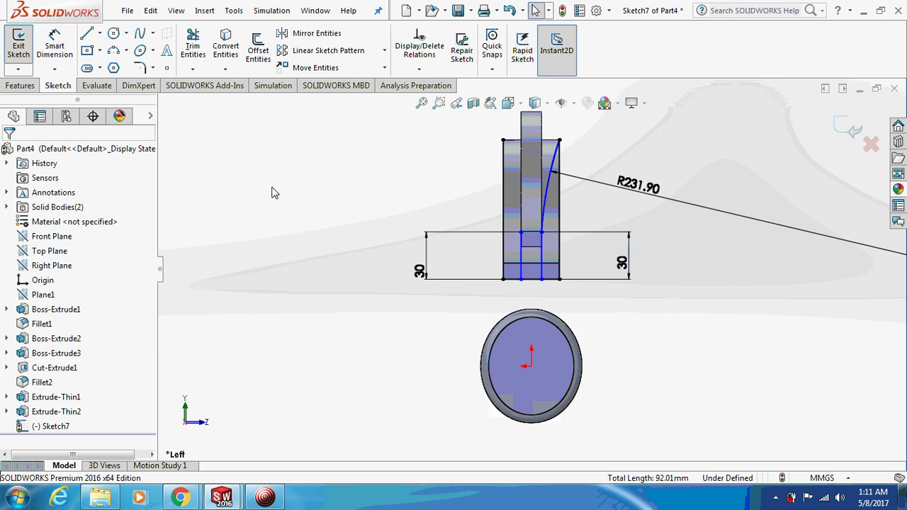
# Step: Set the radius of the right-hand profile arc to 230 mm
pyautogui.click(640, 187)
pyautogui.doubleClick(640, 188)
pyautogui.write('230')
pyautogui.press('Return')
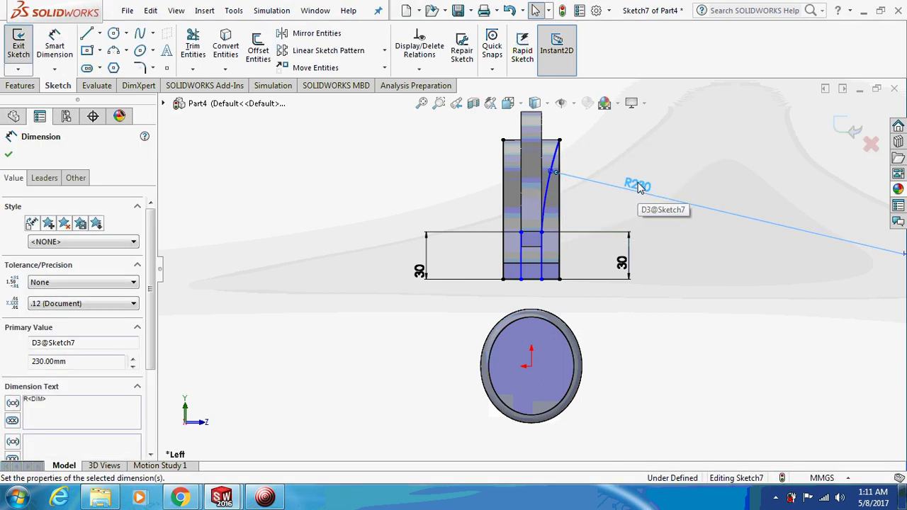
pyautogui.click(579, 213)
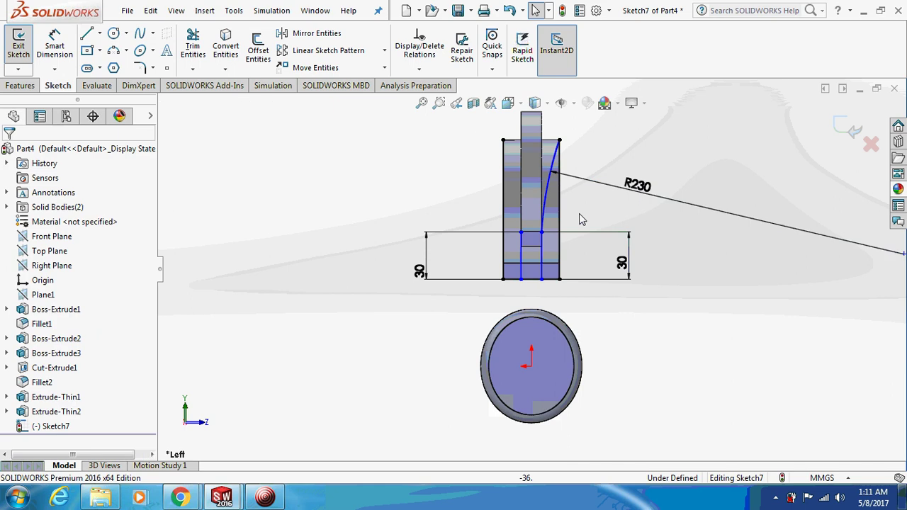
# Step: Draw a three-point arc of about 144 mm radius from the left inner line's upper end to the outer left line's upper end
pyautogui.click(113, 50)
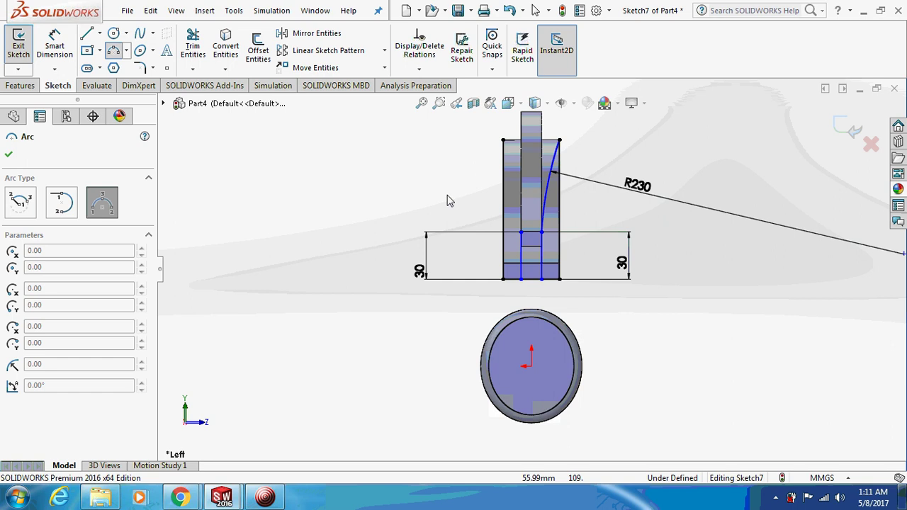
pyautogui.click(521, 232)
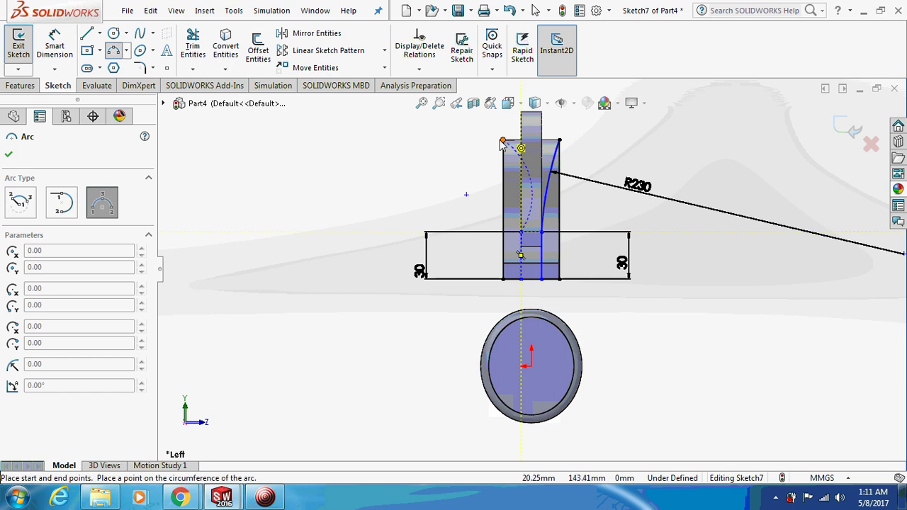
pyautogui.click(503, 140)
pyautogui.click(518, 186)
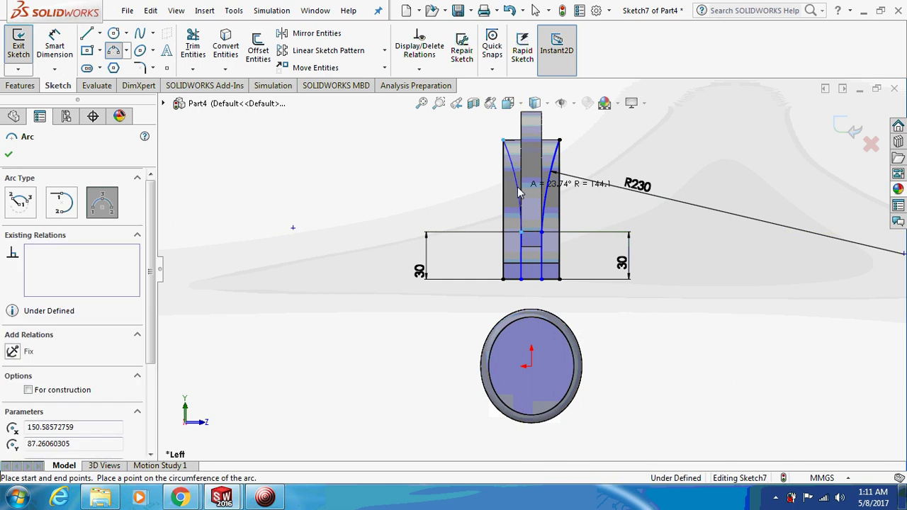
pyautogui.press('Escape')
# Step: Dimension the left-hand arc's radius to 230 mm
pyautogui.click(53, 41)
pyautogui.click(513, 174)
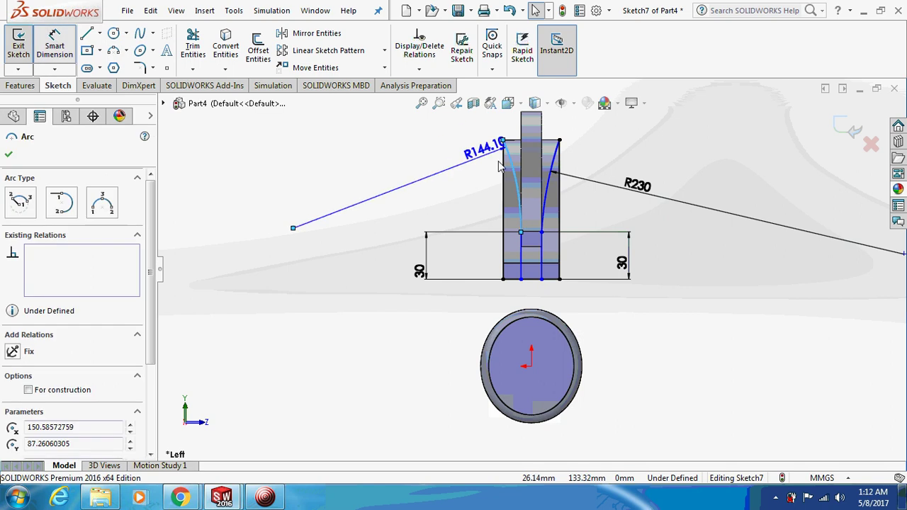
pyautogui.click(417, 175)
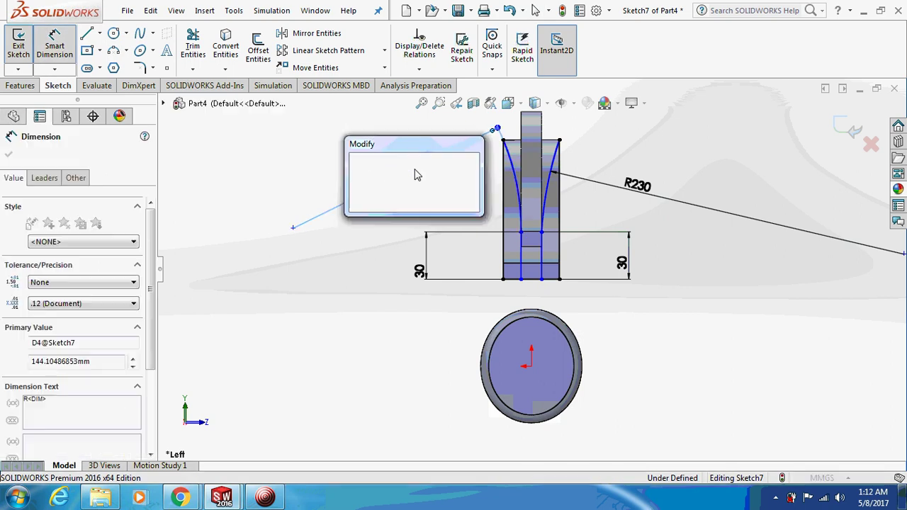
pyautogui.write('230')
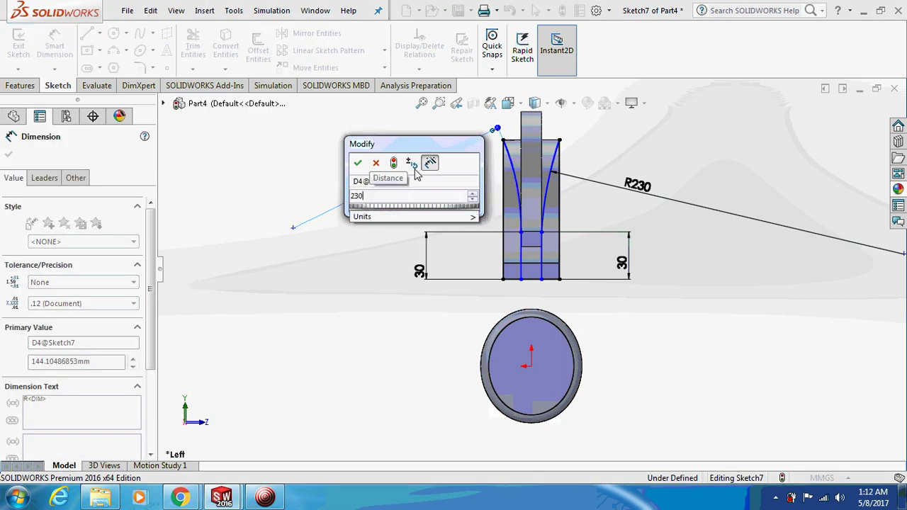
pyautogui.press('Return')
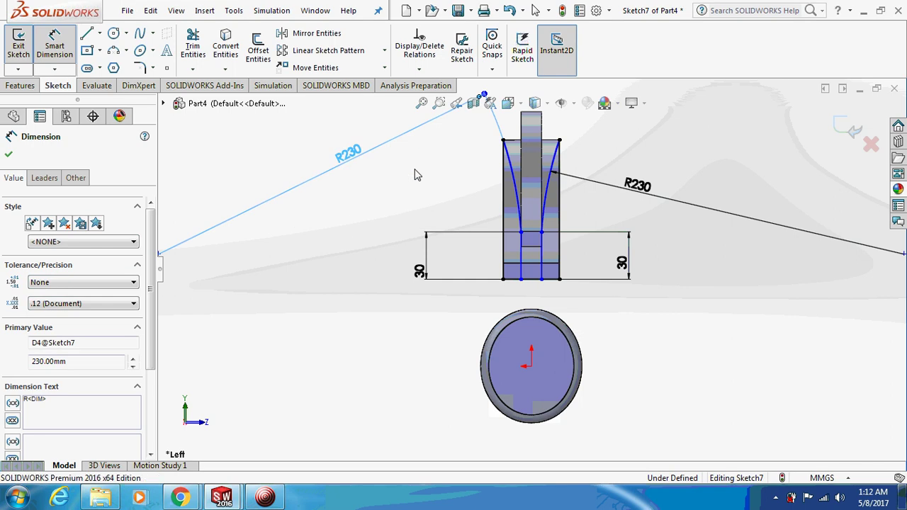
pyautogui.click(417, 175)
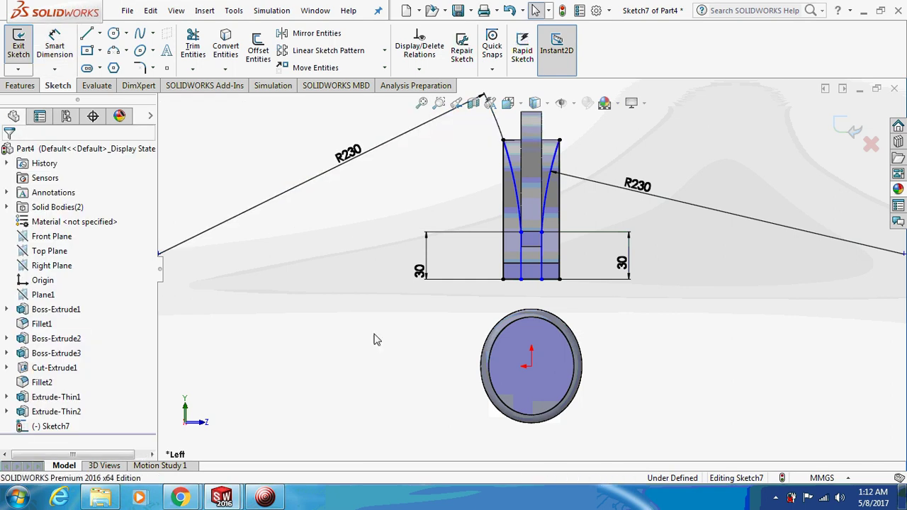
pyautogui.click(265, 496)
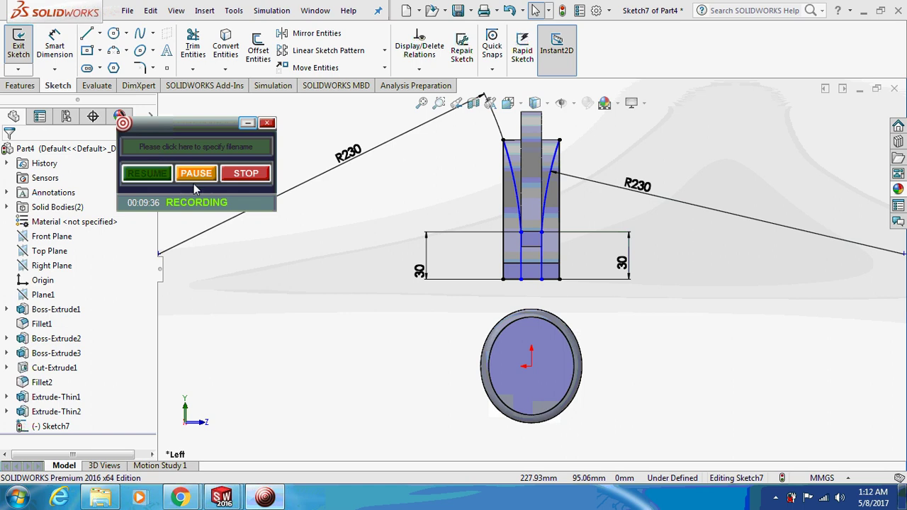
pyautogui.click(247, 124)
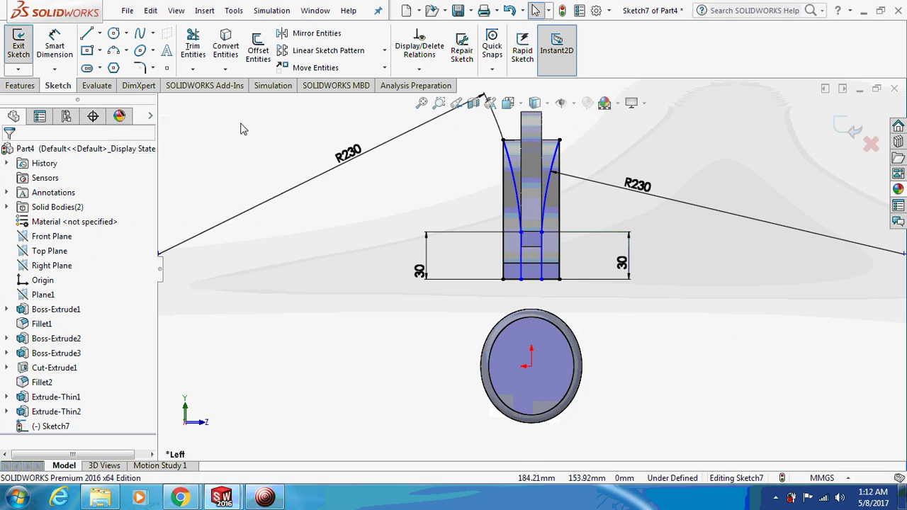
pyautogui.click(192, 49)
pyautogui.moveTo(527, 247); pyautogui.dragTo(536, 208)
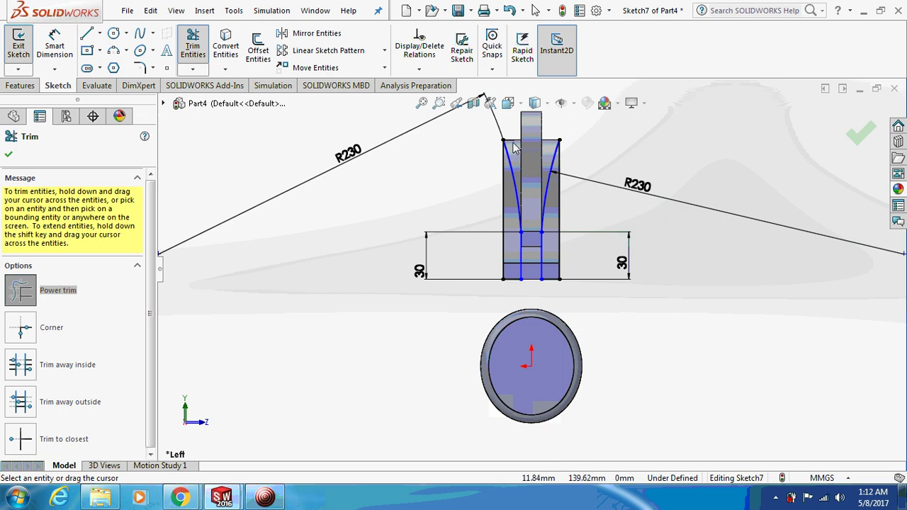
# Step: Cut the headband strip to the curved side profile with an extruded cut, Through All in both directions
pyautogui.click(25, 86)
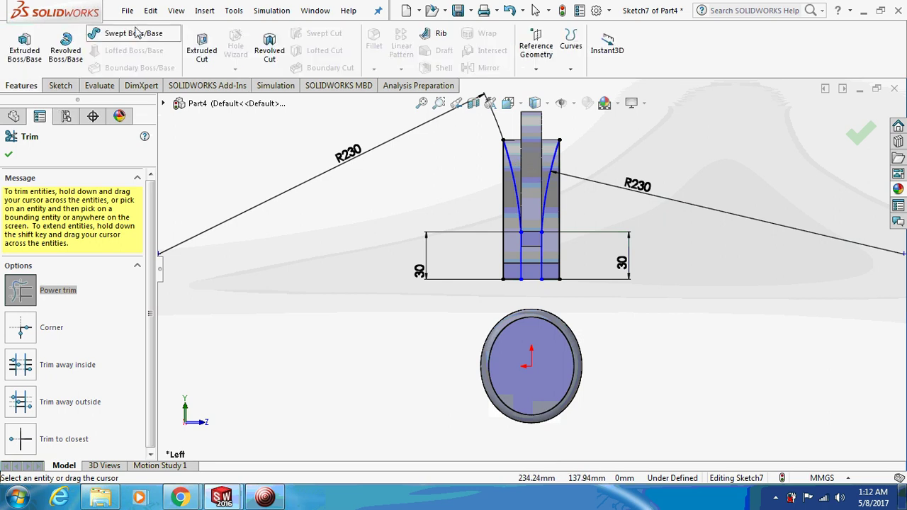
pyautogui.click(202, 50)
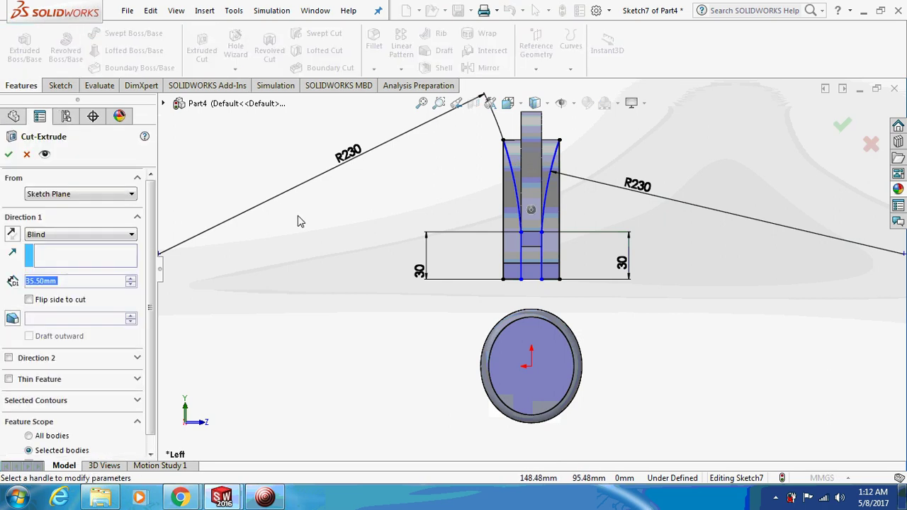
pyautogui.click(61, 240)
pyautogui.click(60, 265)
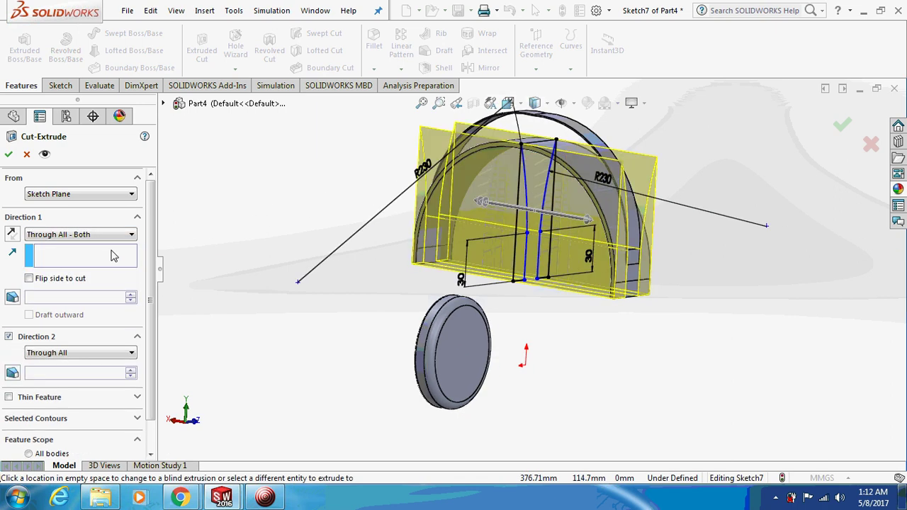
pyautogui.click(8, 154)
pyautogui.moveTo(282, 199); pyautogui.dragTo(281, 244, button='middle')
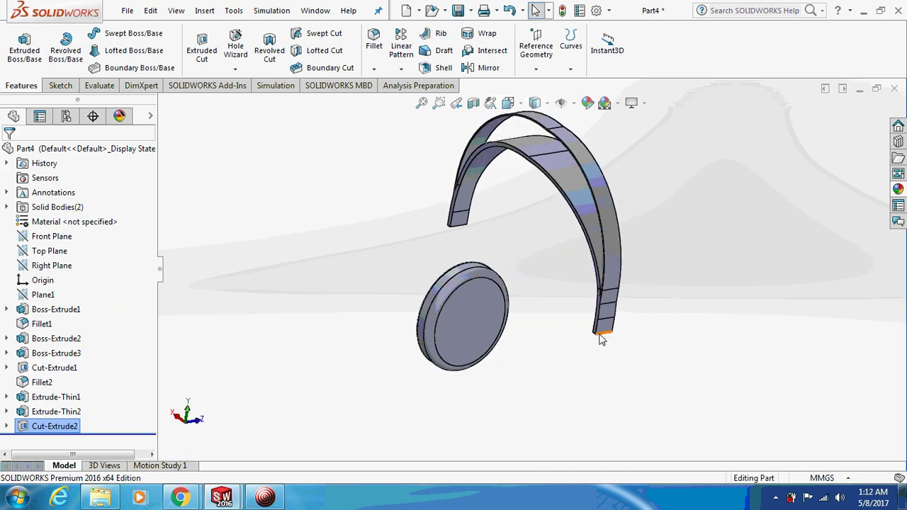
pyautogui.moveTo(486, 419); pyautogui.dragTo(567, 325, button='middle')
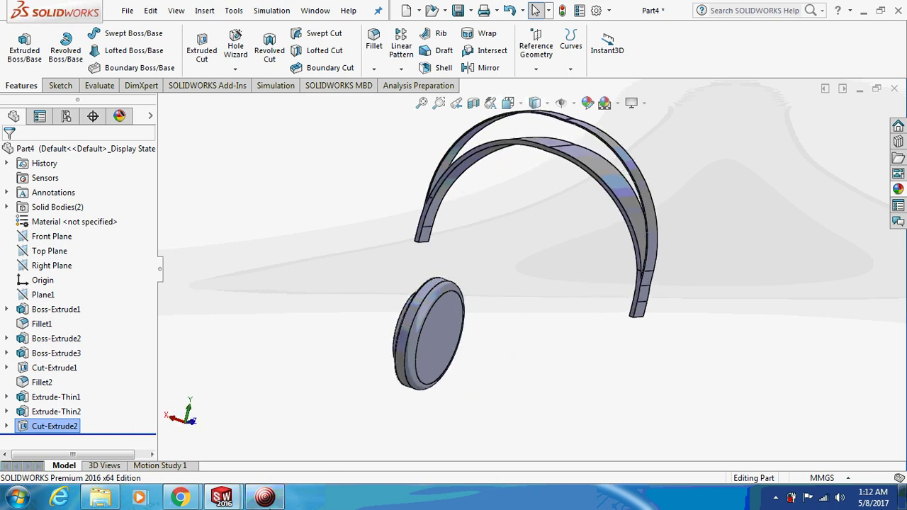
pyautogui.click(265, 497)
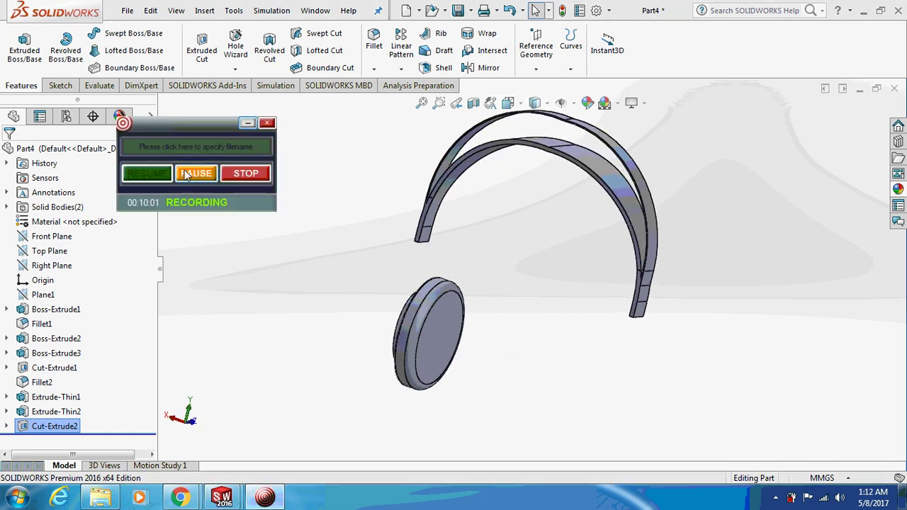
pyautogui.click(247, 123)
# Step: Start a sketch on the flat face of the headband's lower end opposite the ear cup, viewed from the Left
pyautogui.moveTo(518, 310); pyautogui.dragTo(558, 312, button='middle')
pyautogui.rightClick(600, 306)
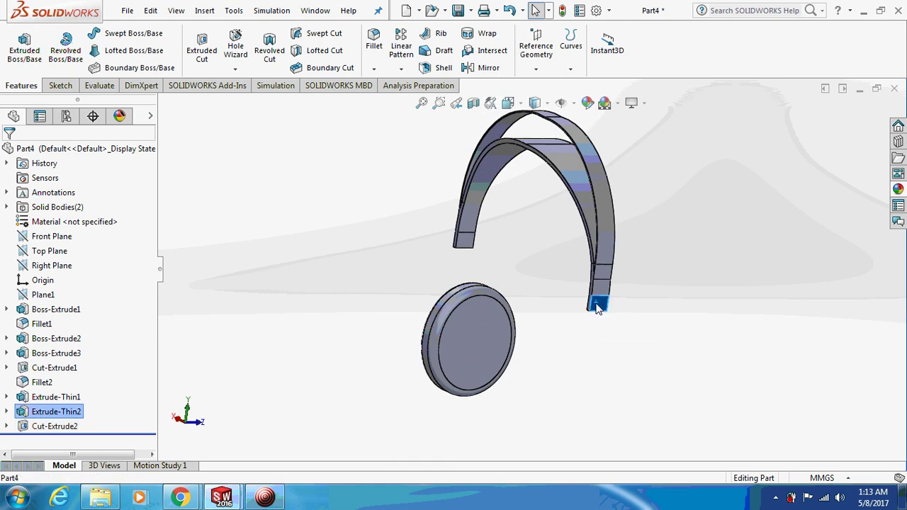
pyautogui.click(622, 110)
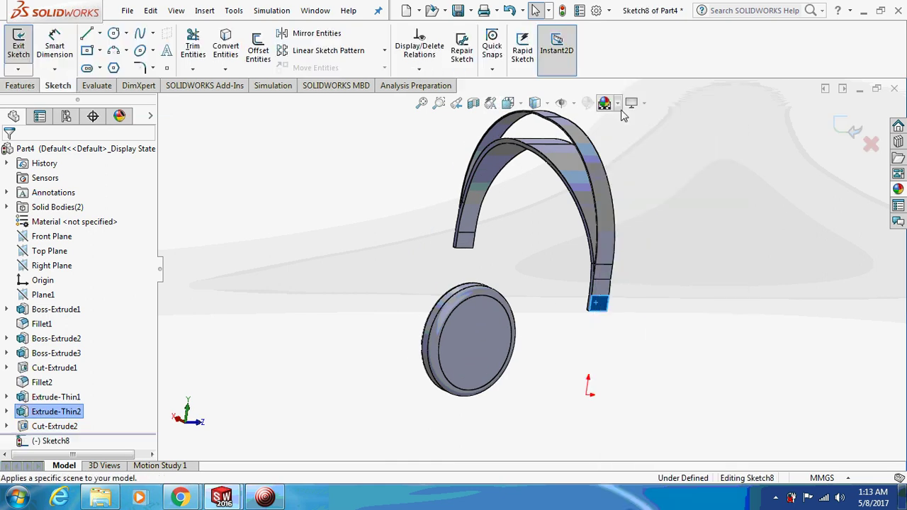
pyautogui.hotkey('ctrl', '3')
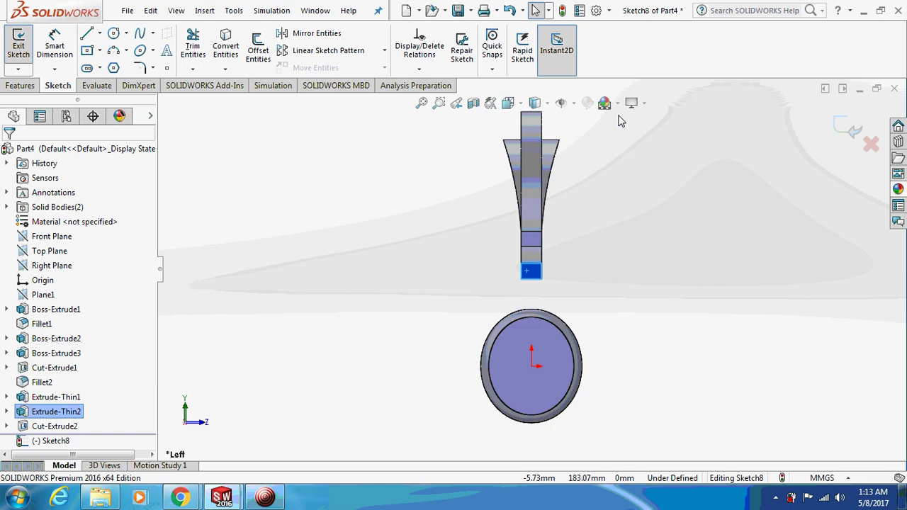
pyautogui.click(265, 497)
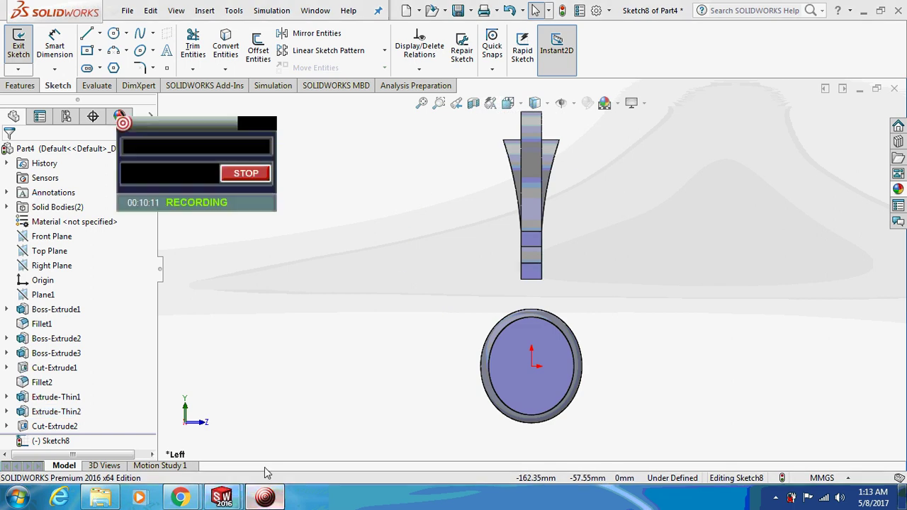
pyautogui.click(203, 177)
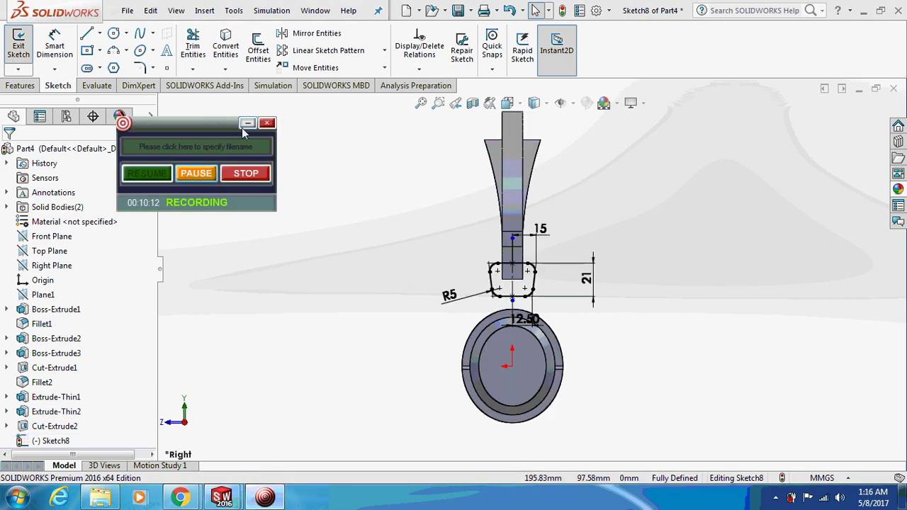
pyautogui.click(248, 123)
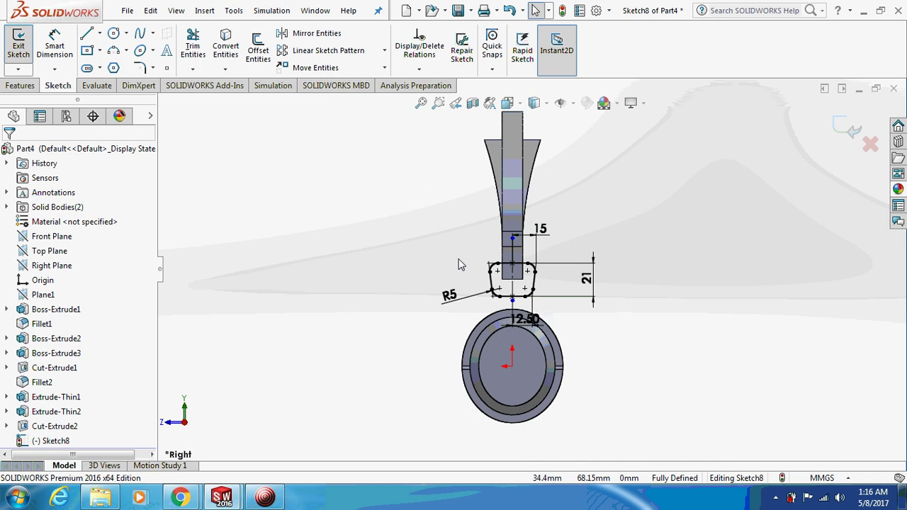
# Step: Extrude the rounded trapezoidal profile at the headband's lower end 15 mm with the Mid Plane end condition
pyautogui.click(20, 85)
pyautogui.click(24, 44)
pyautogui.click(77, 235)
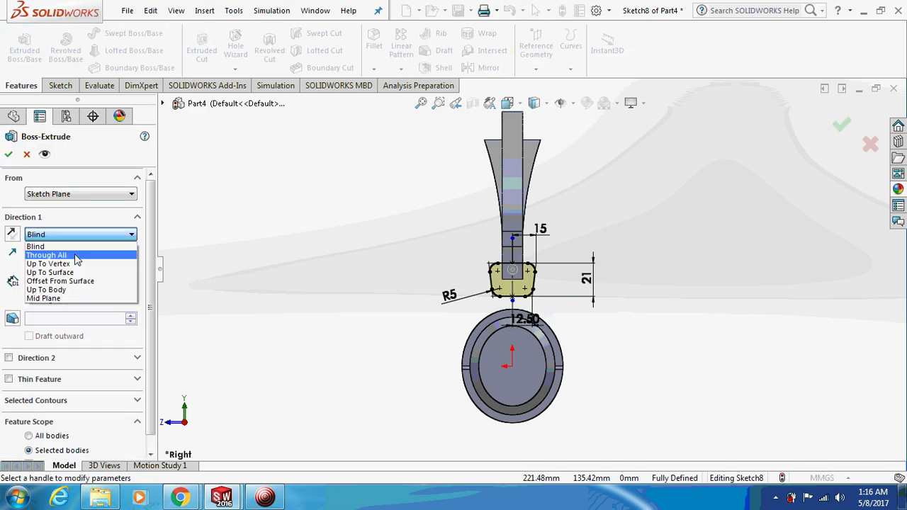
pyautogui.click(70, 299)
pyautogui.write('15')
pyautogui.press('Return')
pyautogui.moveTo(329, 237); pyautogui.dragTo(234, 217, button='middle')
pyautogui.click(8, 155)
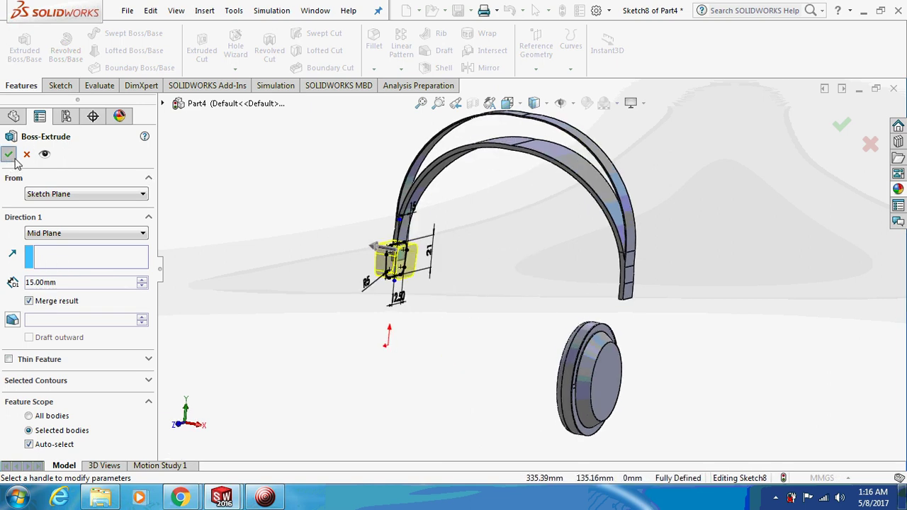
# Step: Start a sketch on the top face of the end block and view it from the Top
pyautogui.moveTo(318, 190); pyautogui.dragTo(383, 310, button='middle')
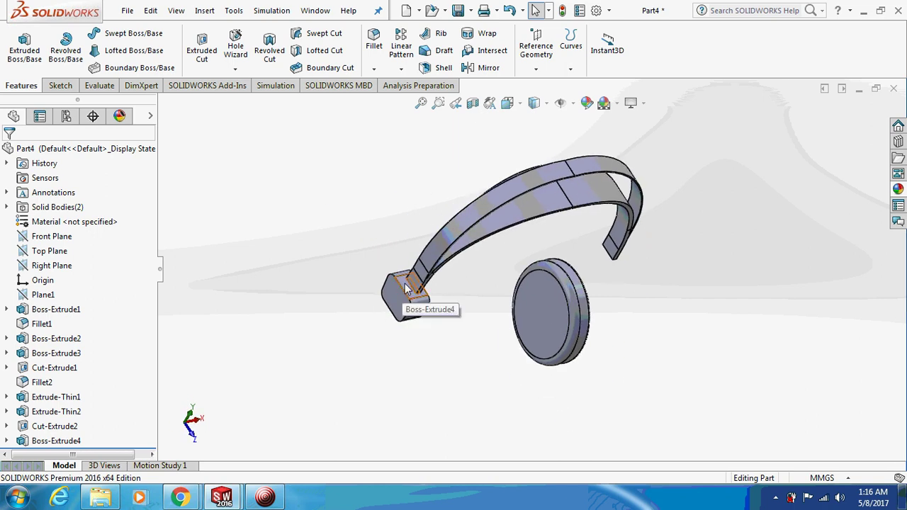
pyautogui.click(403, 290)
pyautogui.rightClick(404, 291)
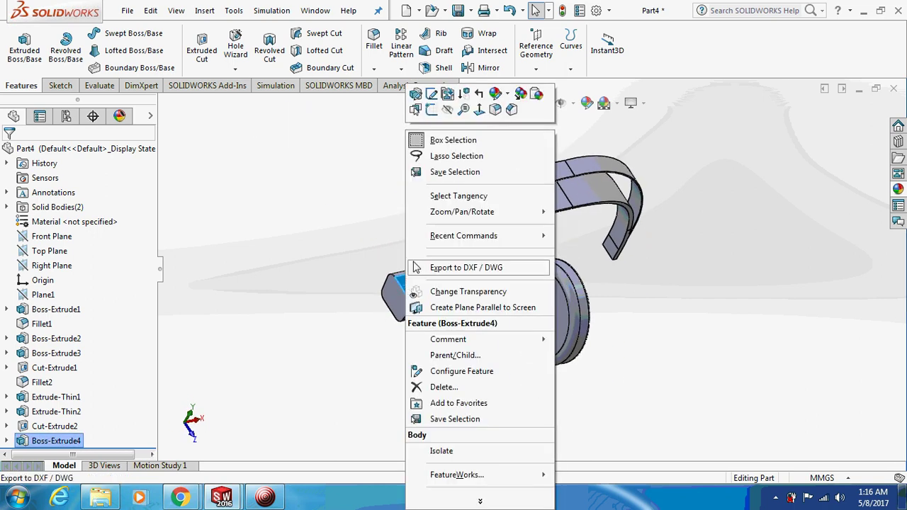
pyautogui.click(432, 109)
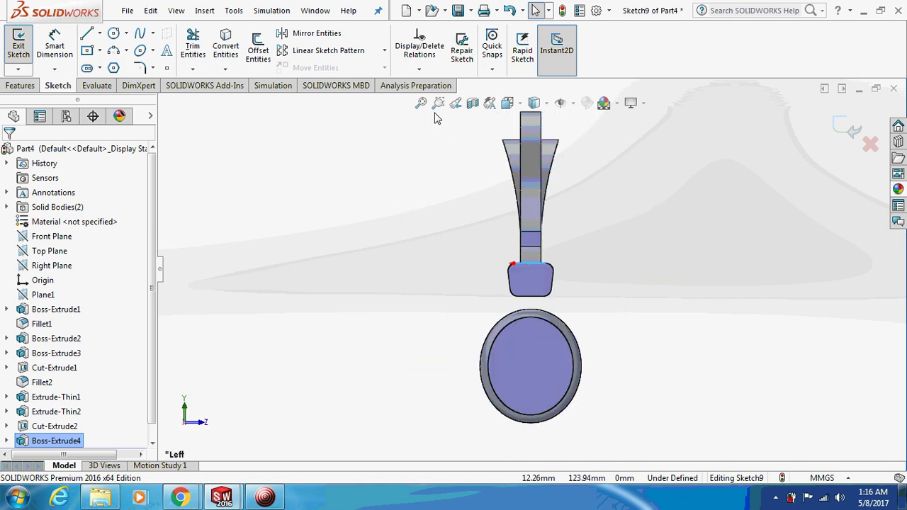
pyautogui.hotkey('ctrl', '5')
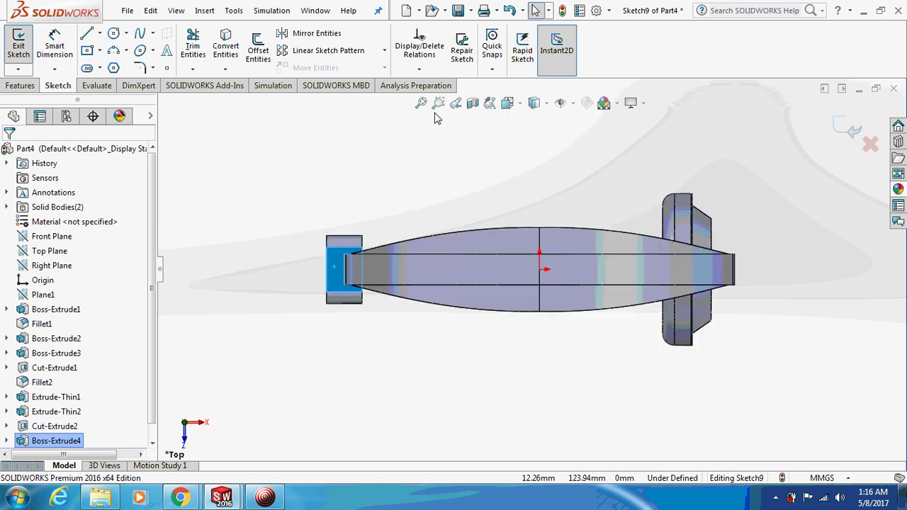
pyautogui.click(265, 497)
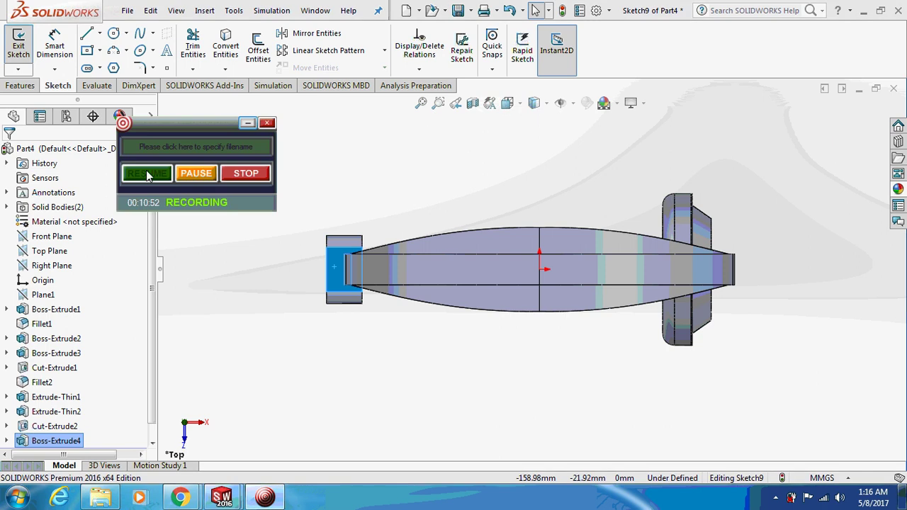
pyautogui.click(196, 173)
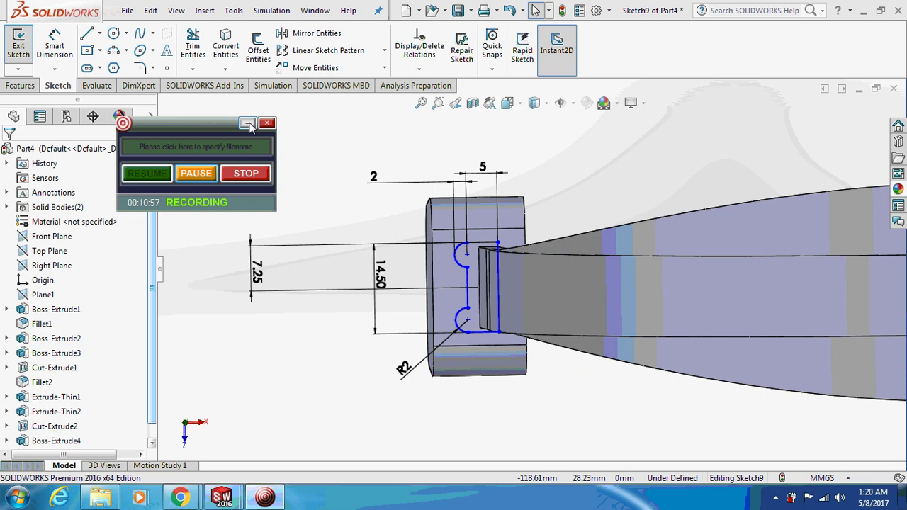
pyautogui.click(248, 125)
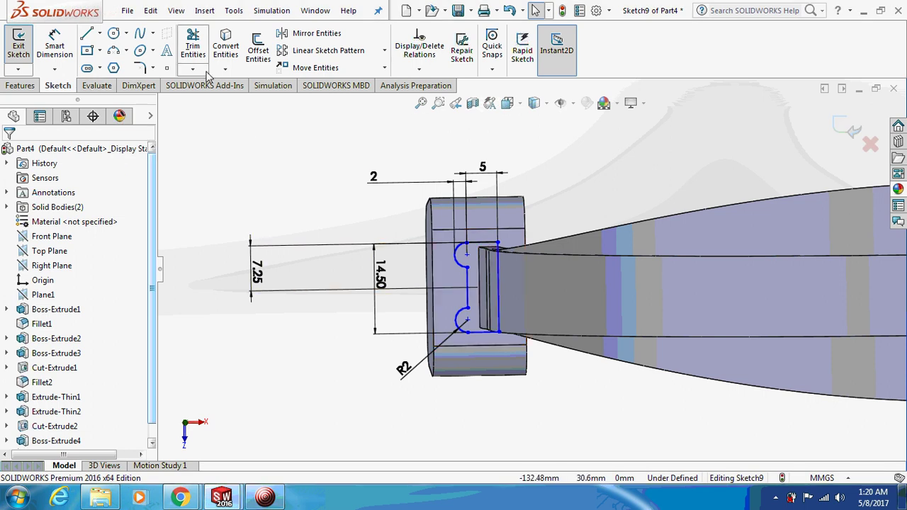
# Step: Round the two square corners on the straight side of the slot profile with 0.5 mm sketch fillets
pyautogui.click(140, 68)
pyautogui.click(498, 247)
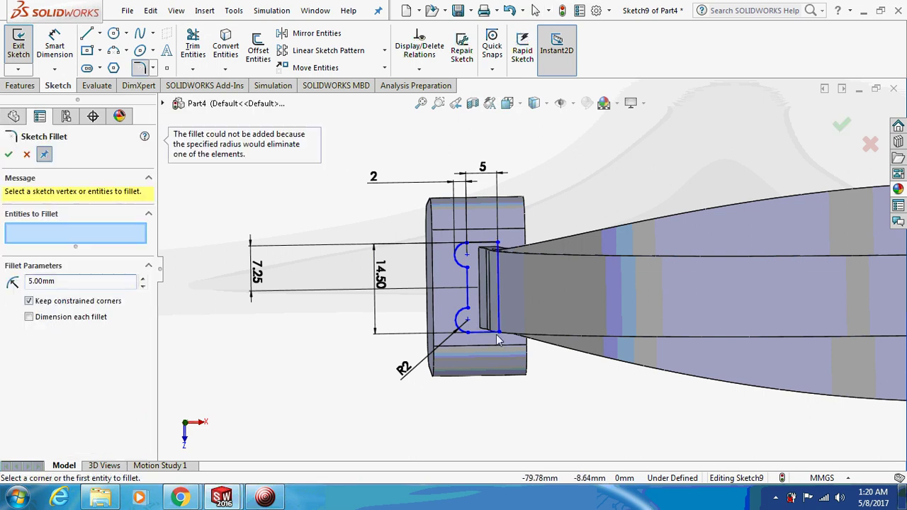
pyautogui.click(62, 283)
pyautogui.press('Return')
pyautogui.click(500, 247)
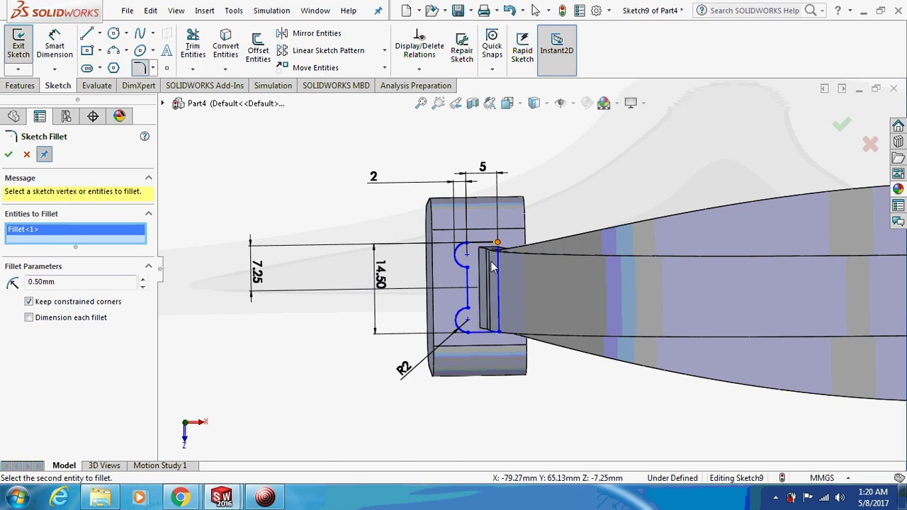
pyautogui.click(499, 331)
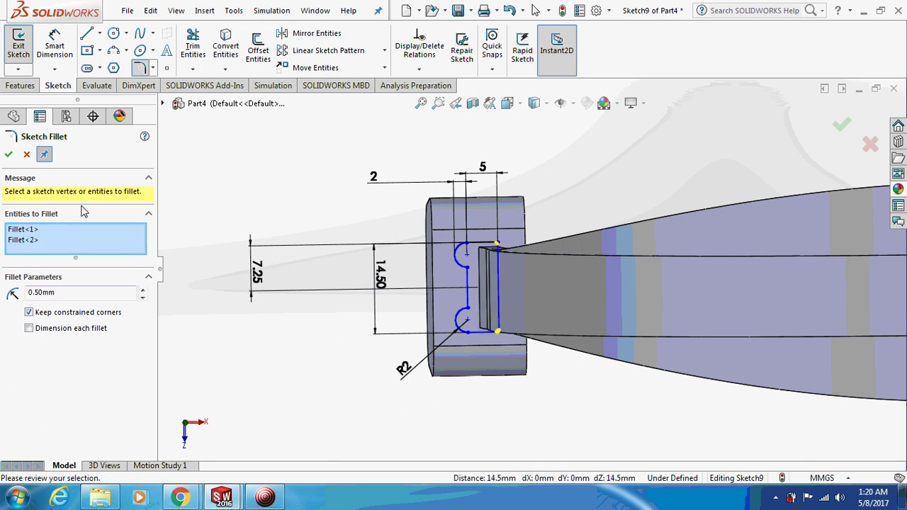
pyautogui.click(8, 155)
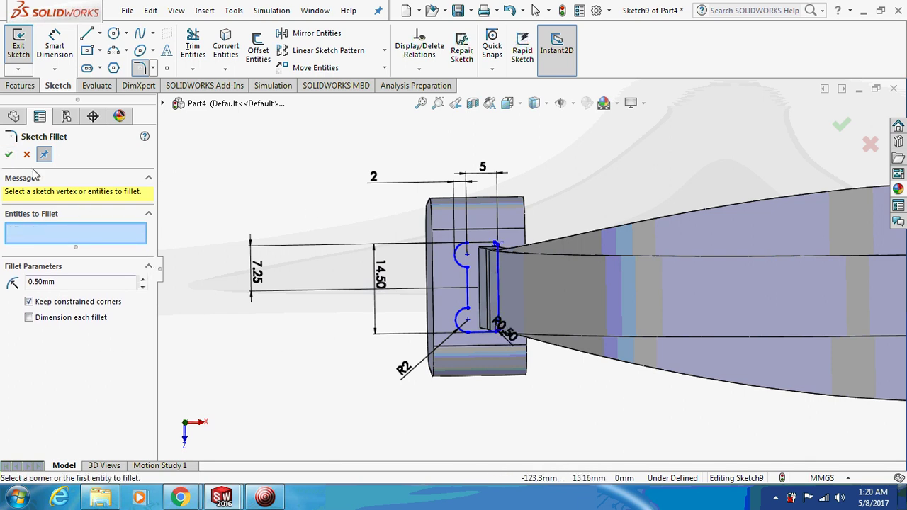
pyautogui.click(7, 155)
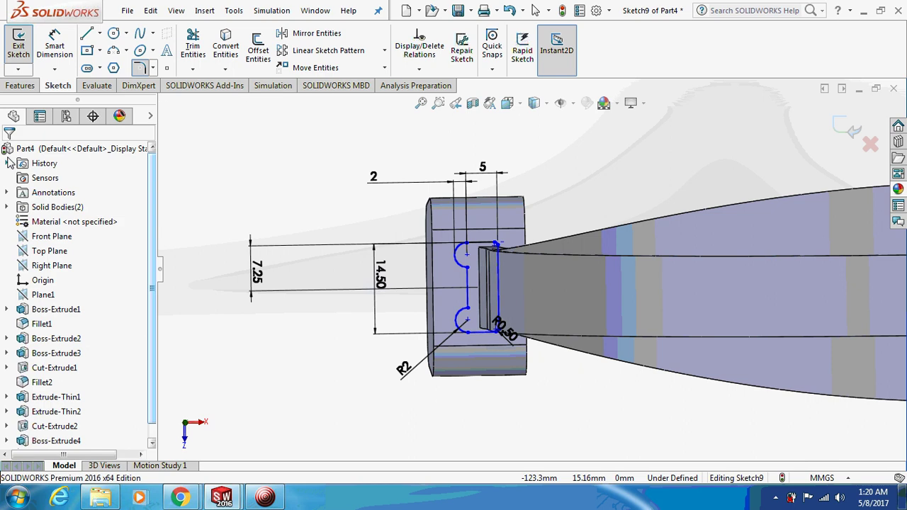
# Step: Cut the slot profile through the end block with an extruded cut set to Through All, keeping all resulting bodies
pyautogui.click(21, 85)
pyautogui.click(213, 54)
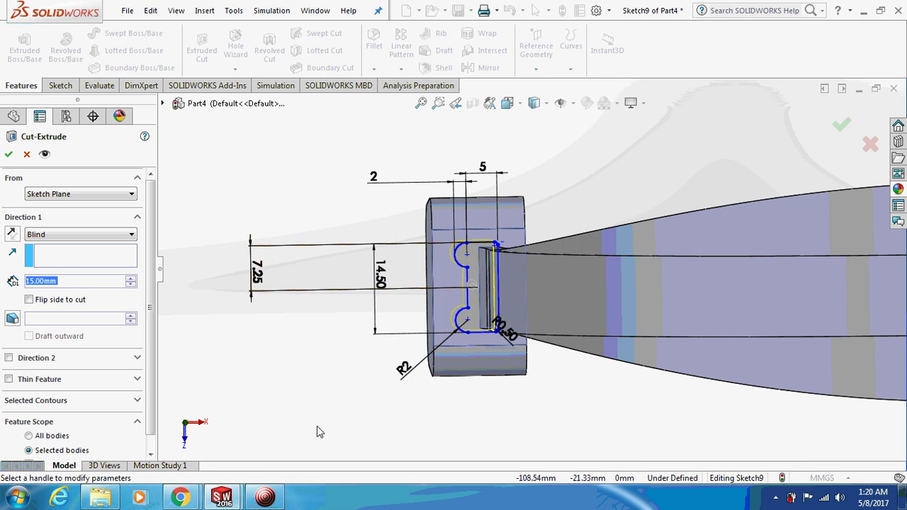
pyautogui.moveTo(344, 389)
pyautogui.mouseDown(button='middle')
pyautogui.moveTo(441, 387)
pyautogui.moveTo(340, 383)
pyautogui.mouseUp(button='middle')
pyautogui.click(82, 235)
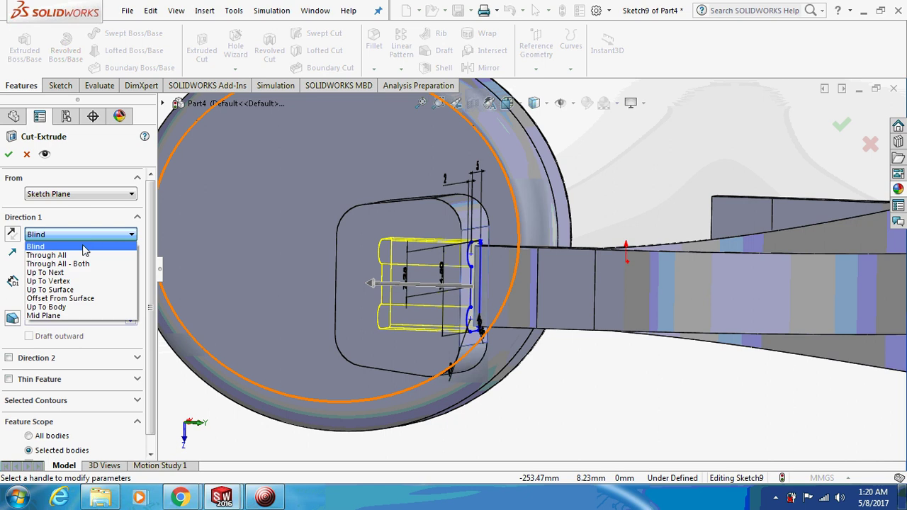
pyautogui.click(71, 255)
pyautogui.click(10, 155)
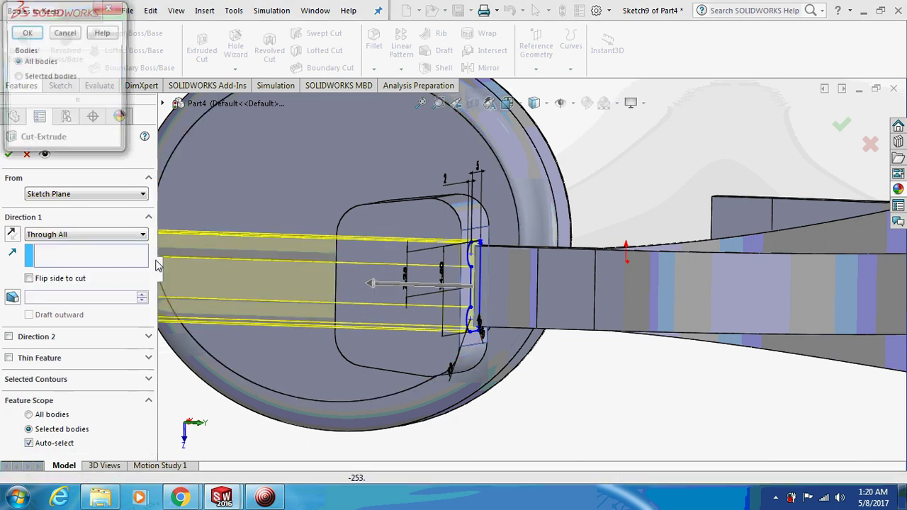
pyautogui.click(26, 33)
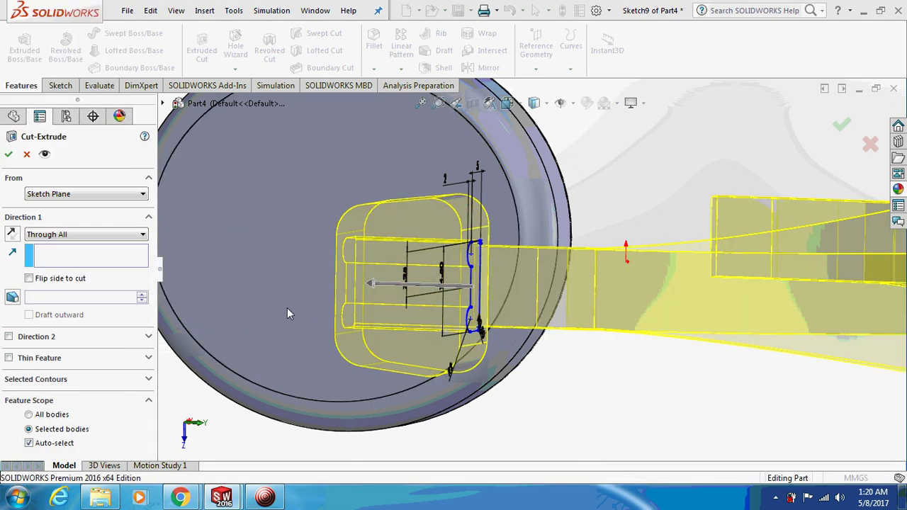
# Step: Examine the slot cut in the end block and the adjoining headband end, ending in the Front view
pyautogui.moveTo(365, 338); pyautogui.dragTo(324, 371, button='middle')
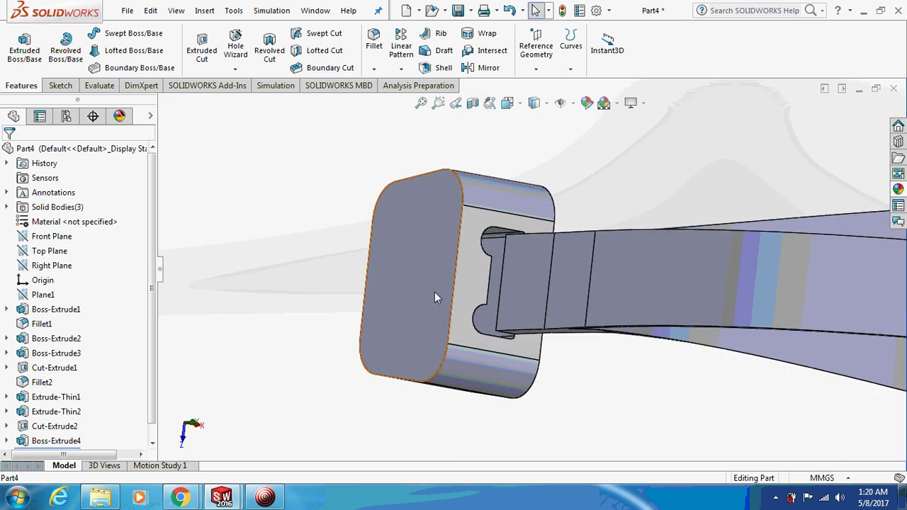
pyautogui.click(495, 317)
pyautogui.click(540, 305)
pyautogui.moveTo(545, 306); pyautogui.dragTo(591, 309, button='middle')
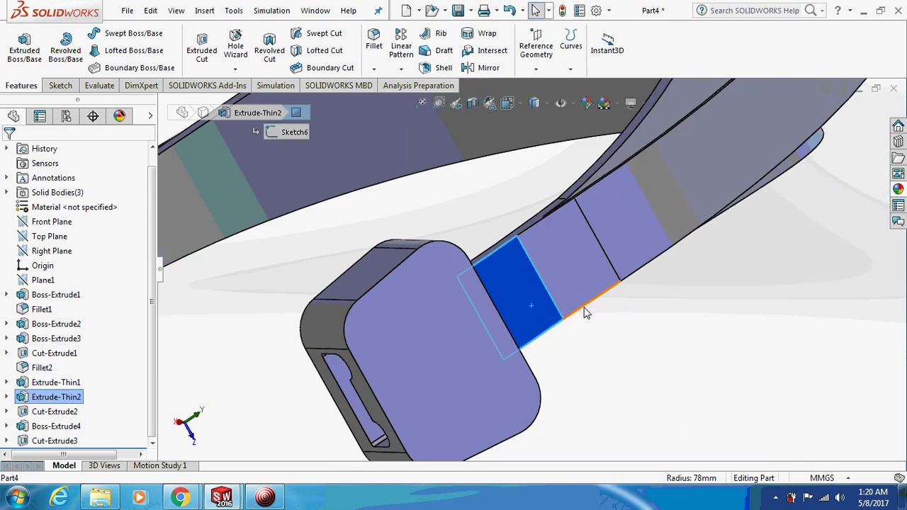
pyautogui.hotkey('ctrl', '1')
pyautogui.click(528, 323)
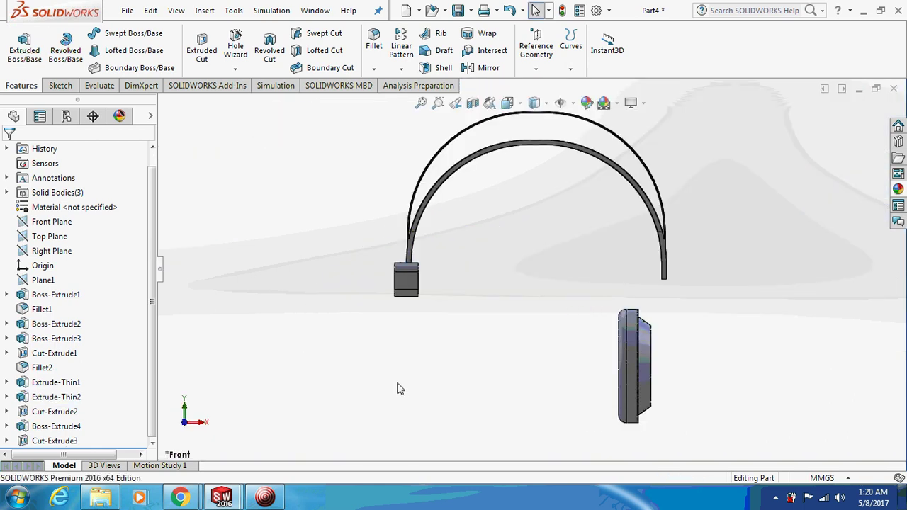
pyautogui.click(279, 495)
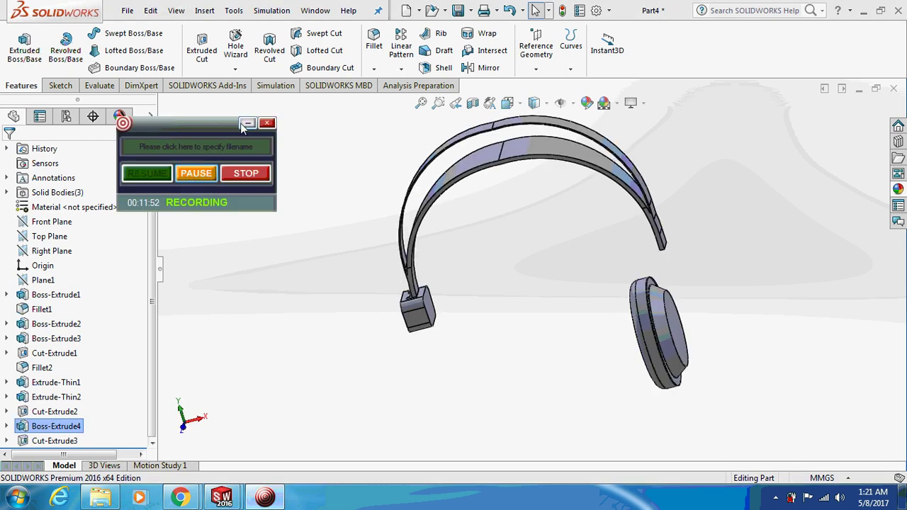
pyautogui.click(247, 123)
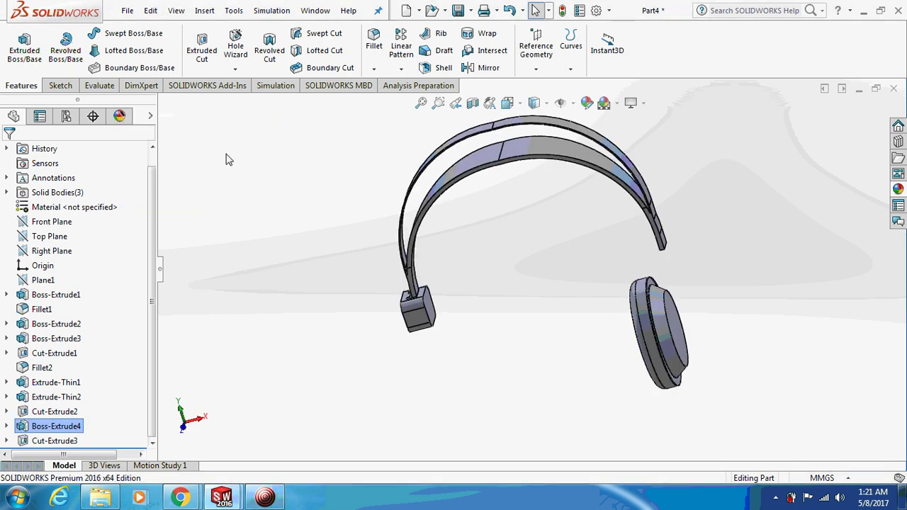
# Step: Try to mirror the end block extrusion Boss-Extrude4 and its slot cut Cut-Extrude3 about the Right Plane as features
pyautogui.click(401, 69)
pyautogui.click(419, 117)
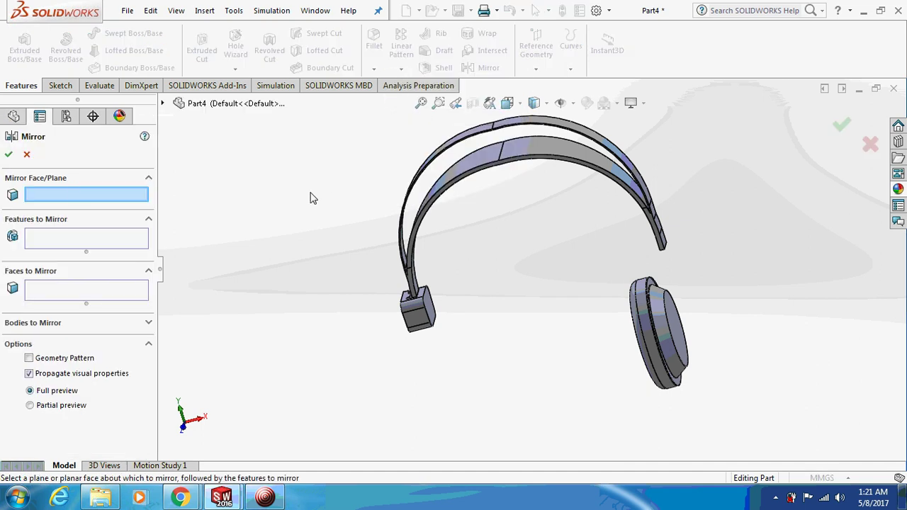
pyautogui.click(163, 104)
pyautogui.click(219, 220)
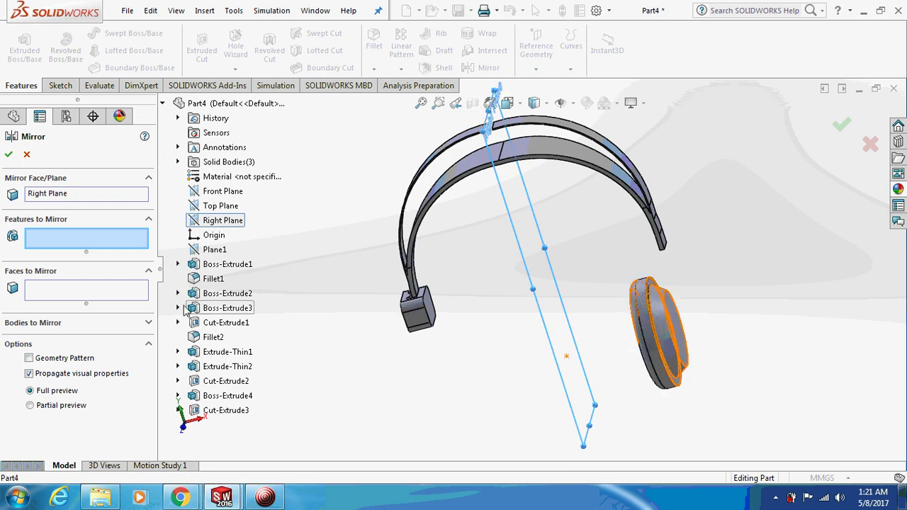
pyautogui.click(61, 323)
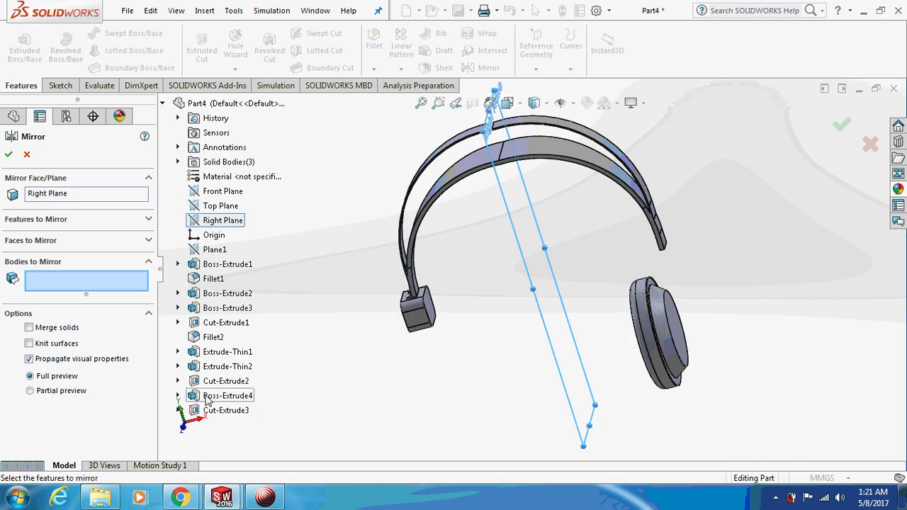
pyautogui.click(115, 224)
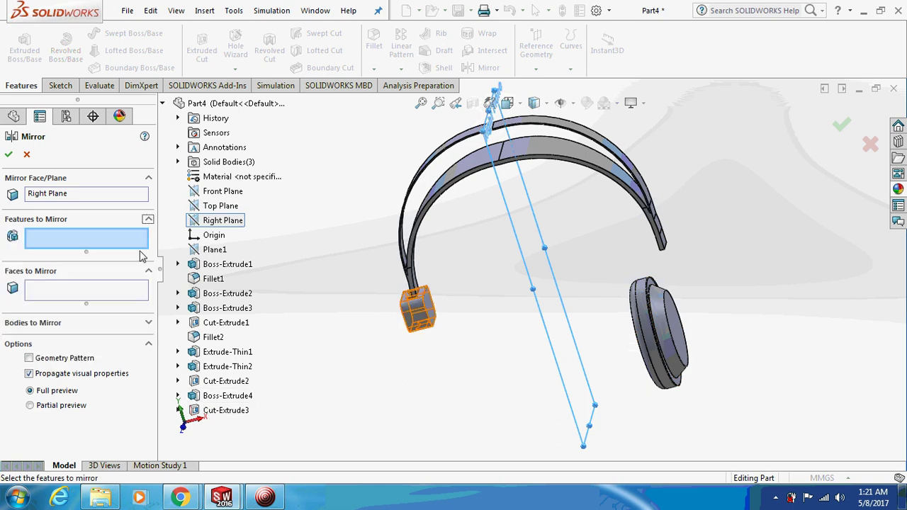
pyautogui.click(213, 397)
pyautogui.click(220, 411)
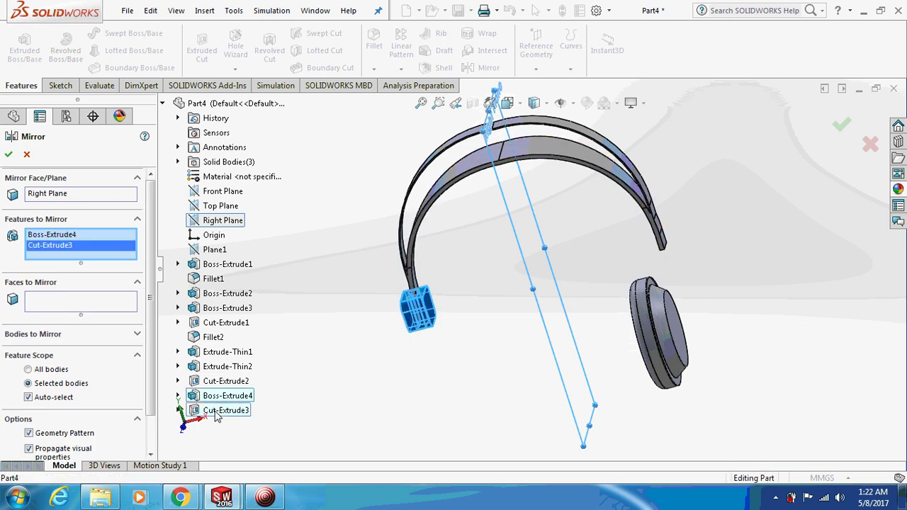
pyautogui.click(8, 154)
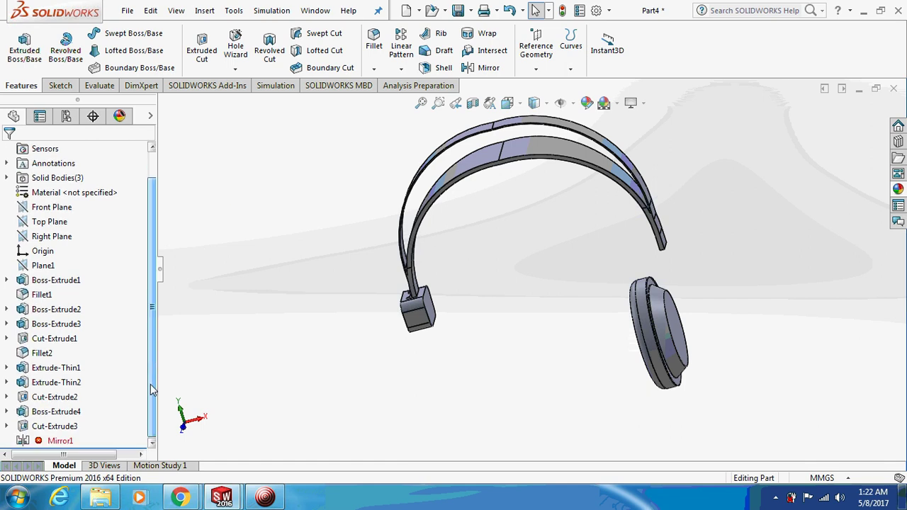
# Step: Edit the mirror feature to drop Cut-Extrude3 and mirror only the end block extrusion Boss-Extrude4
pyautogui.rightClick(57, 440)
pyautogui.click(71, 183)
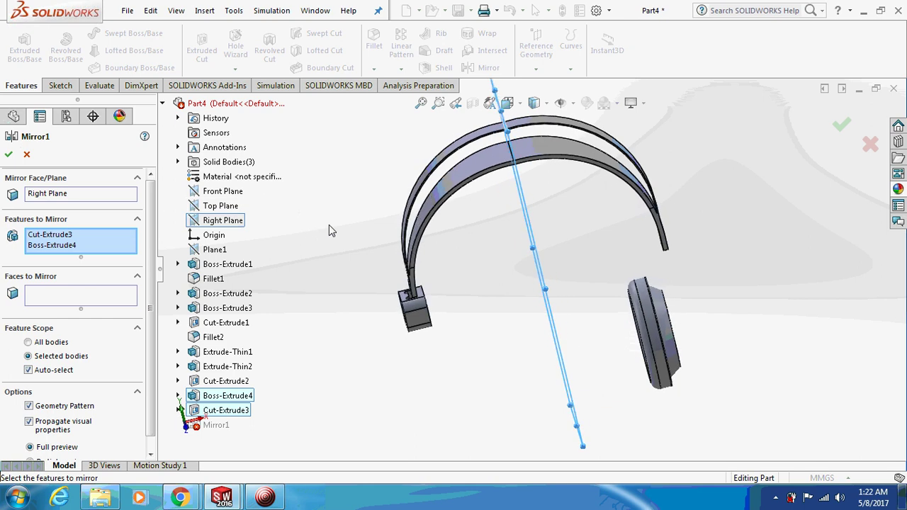
pyautogui.click(50, 236)
pyautogui.rightClick(50, 241)
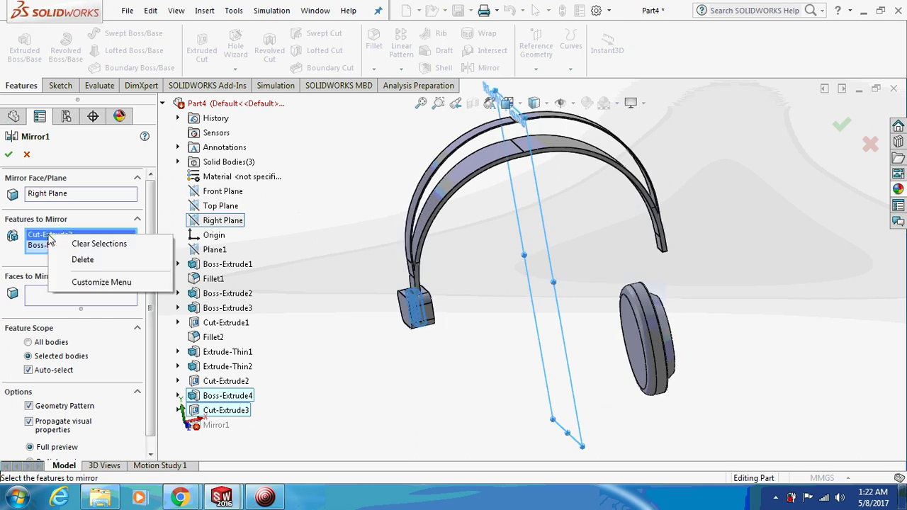
pyautogui.click(90, 259)
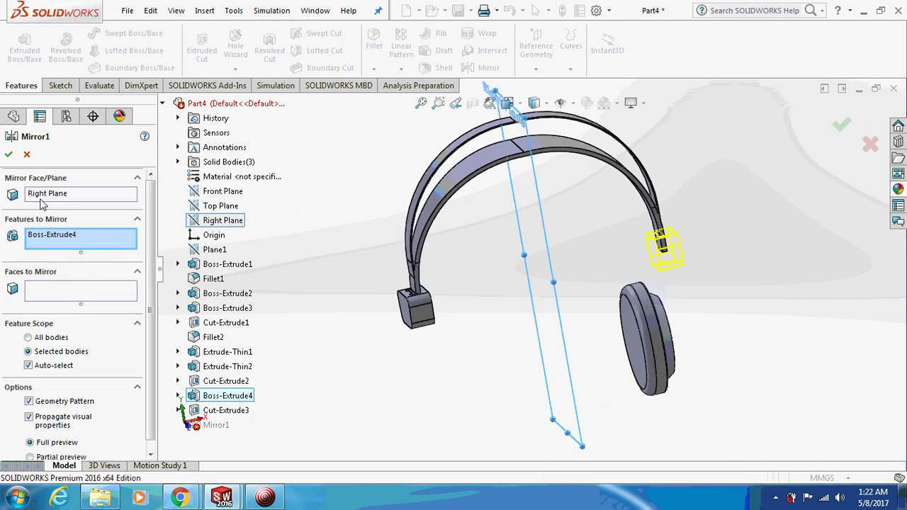
pyautogui.click(9, 153)
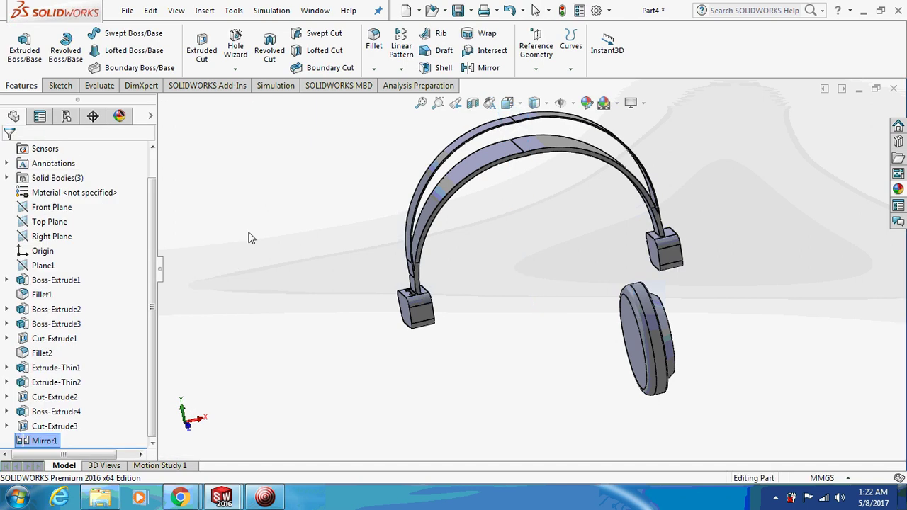
pyautogui.click(264, 496)
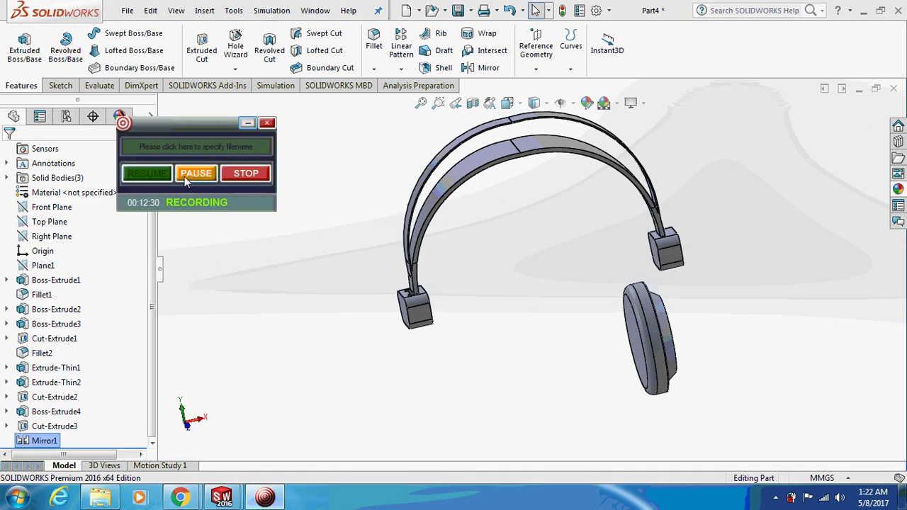
pyautogui.click(184, 176)
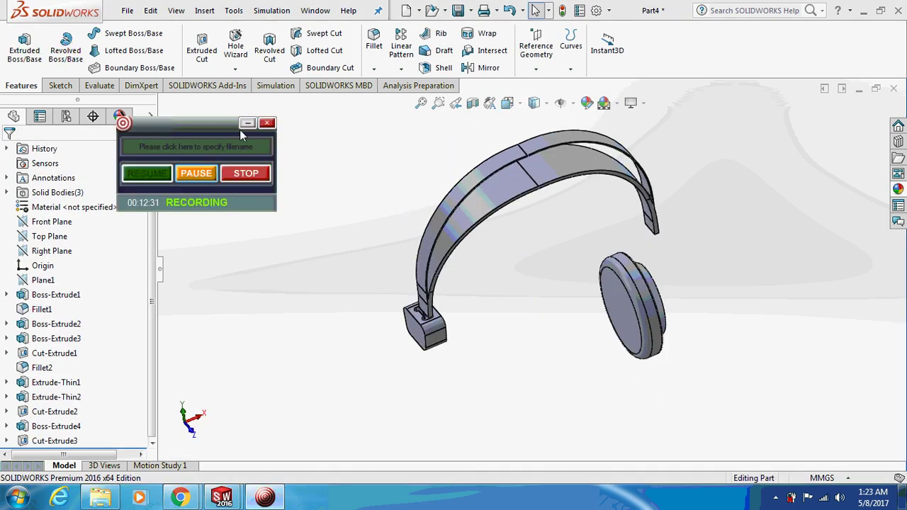
pyautogui.click(243, 125)
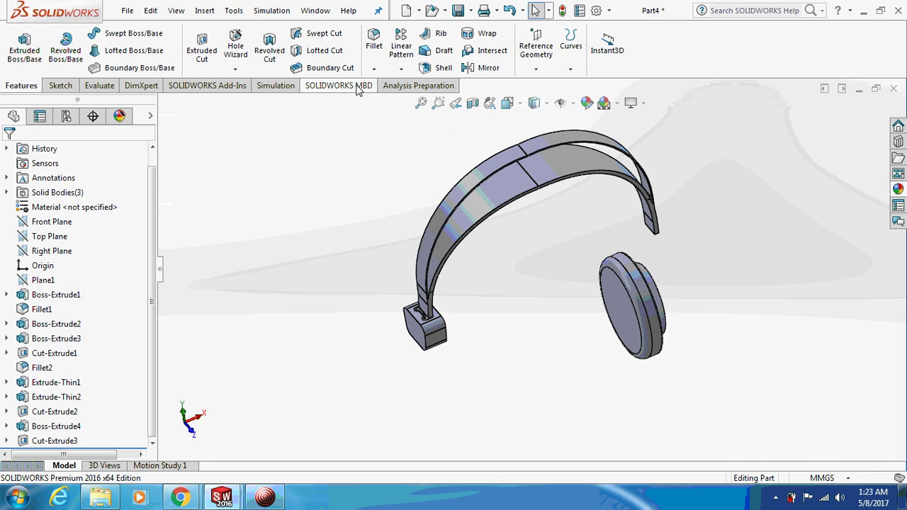
# Step: Mirror the slotted end block as a body about the Right Plane to the headband's other end
pyautogui.click(401, 69)
pyautogui.click(407, 117)
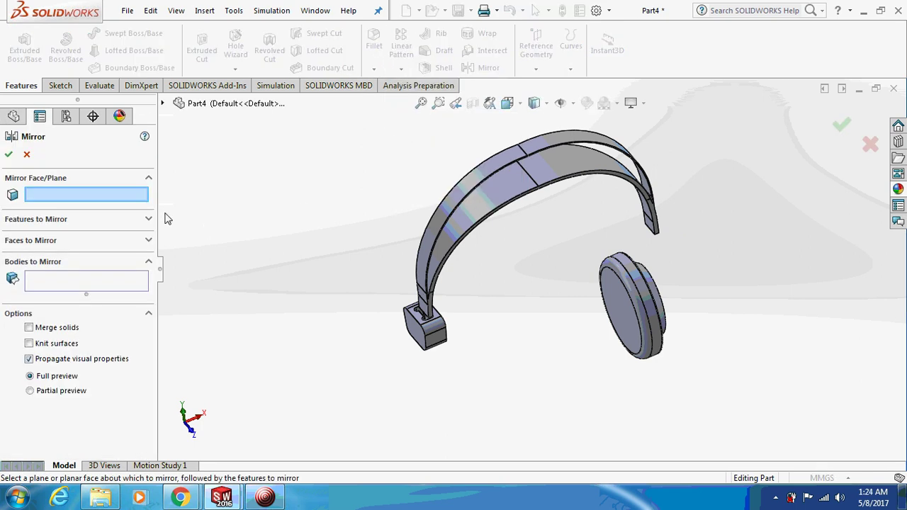
pyautogui.click(189, 105)
pyautogui.click(201, 221)
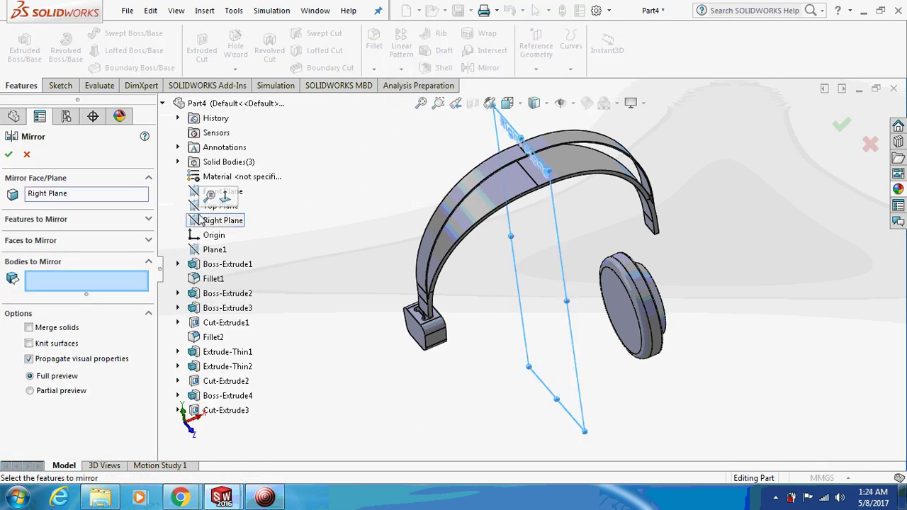
pyautogui.click(426, 326)
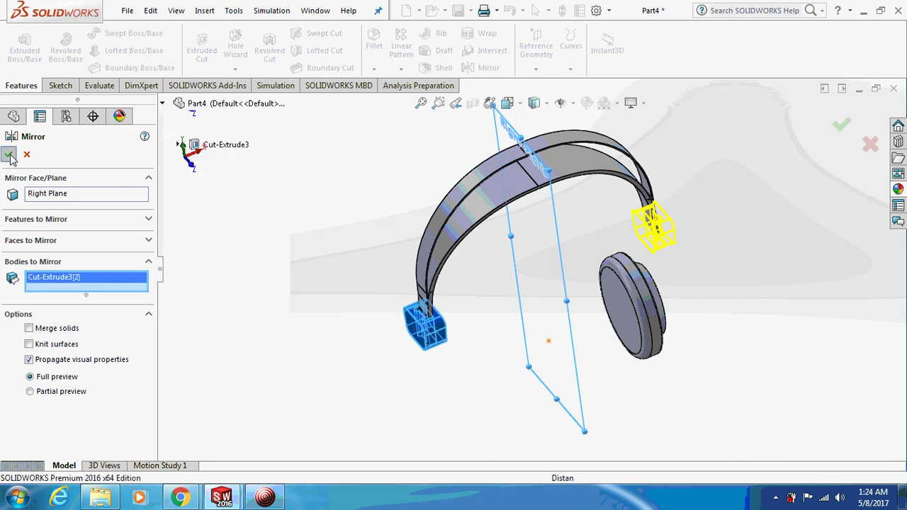
pyautogui.click(9, 156)
# Step: Mirror the ear cup body about the Right Plane
pyautogui.click(400, 71)
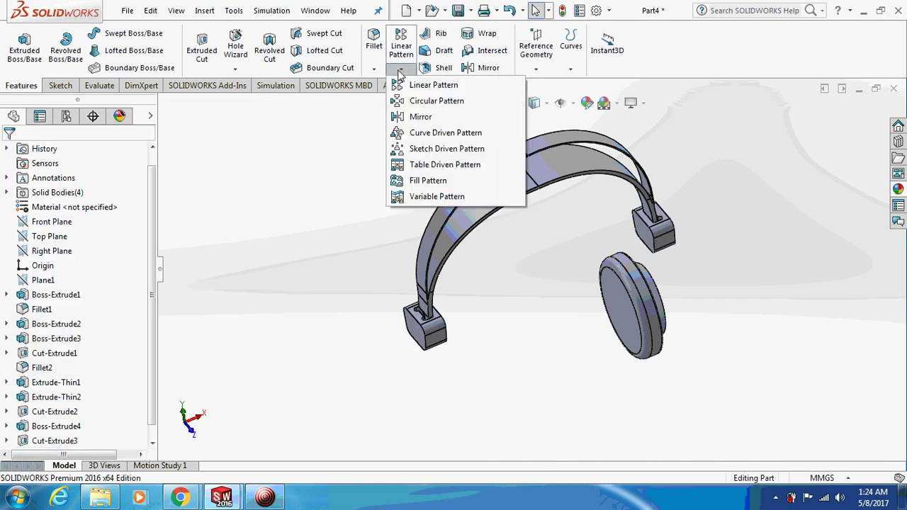
pyautogui.click(402, 116)
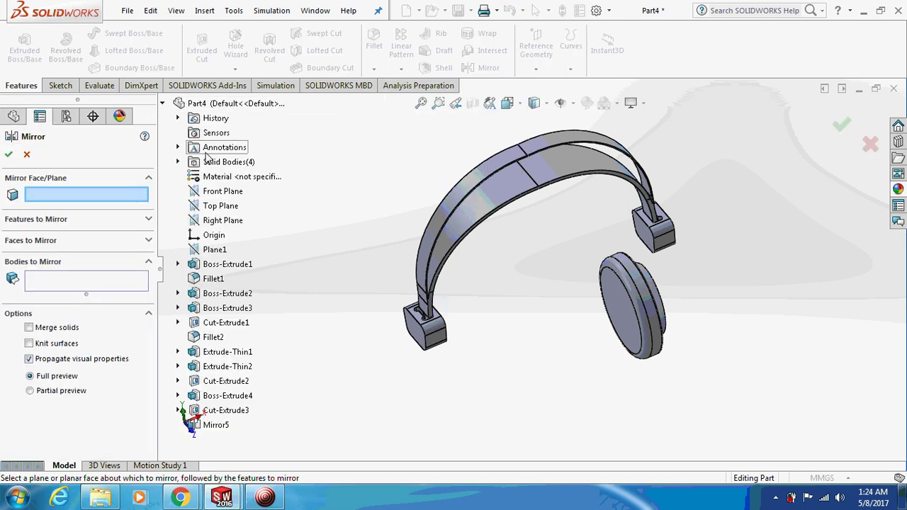
pyautogui.click(212, 219)
pyautogui.click(604, 292)
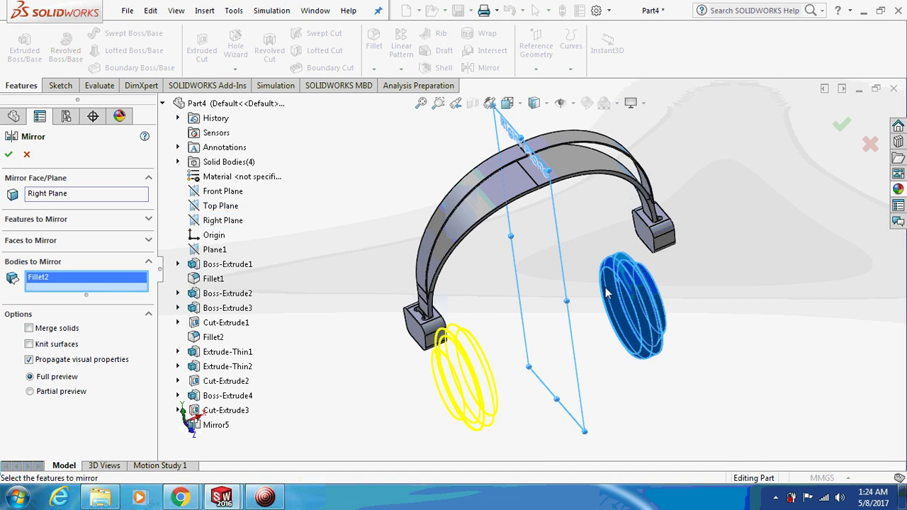
pyautogui.click(9, 153)
# Step: Apply a dark fabric appearance to the entire body of the original ear cup
pyautogui.moveTo(365, 205); pyautogui.dragTo(828, 182, button='middle')
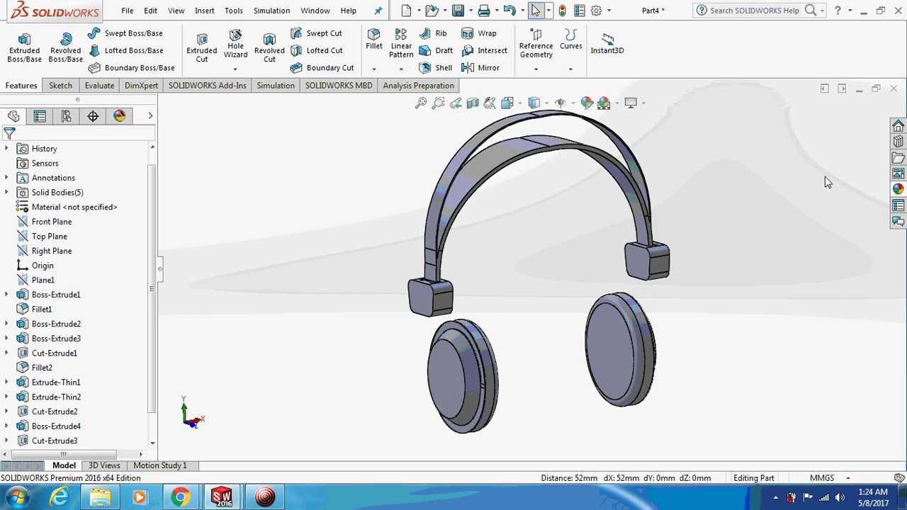
pyautogui.click(898, 190)
pyautogui.moveTo(755, 415); pyautogui.dragTo(605, 374)
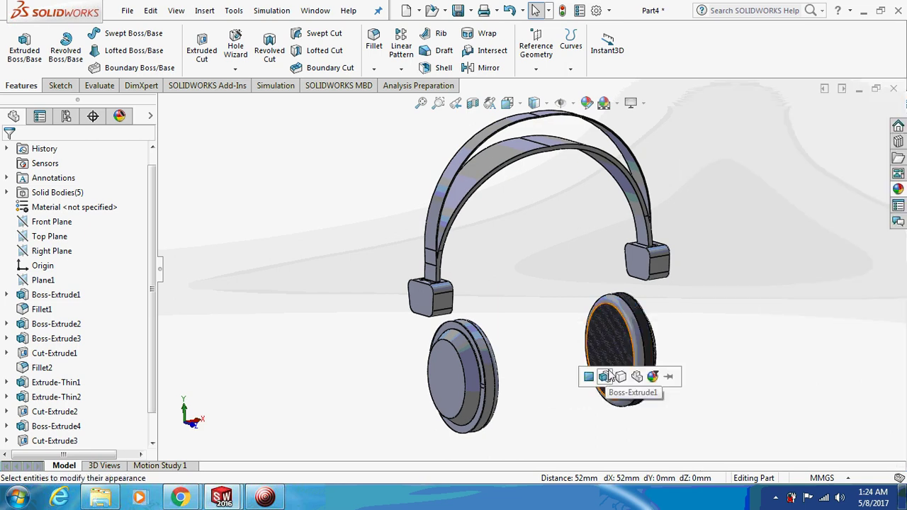
pyautogui.click(621, 378)
# Step: Apply a light grey appearance to the original ear cup's tapered outer cap, feature Boss-Extrude3
pyautogui.moveTo(761, 318); pyautogui.dragTo(694, 334, button='middle')
pyautogui.click(898, 189)
pyautogui.moveTo(766, 405); pyautogui.dragTo(659, 339)
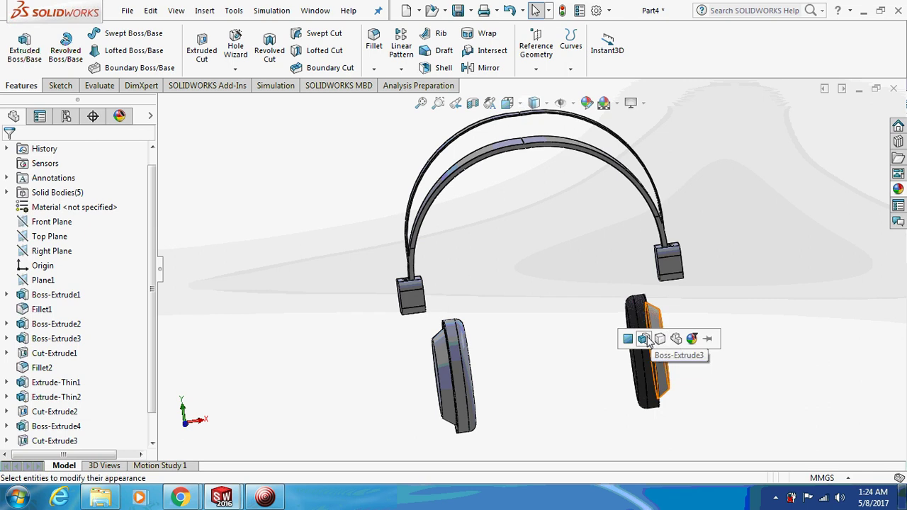
pyautogui.click(647, 337)
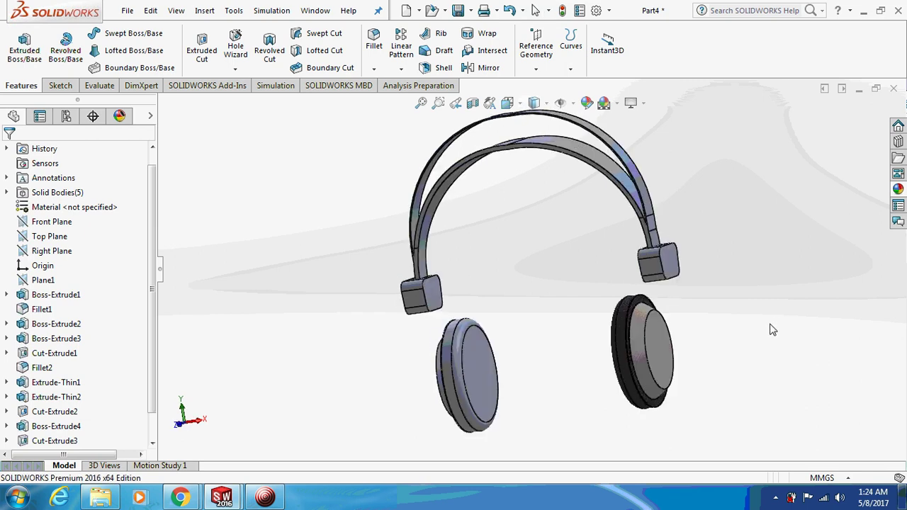
# Step: Apply the dark fabric appearance to the mirrored ear cup
pyautogui.click(898, 189)
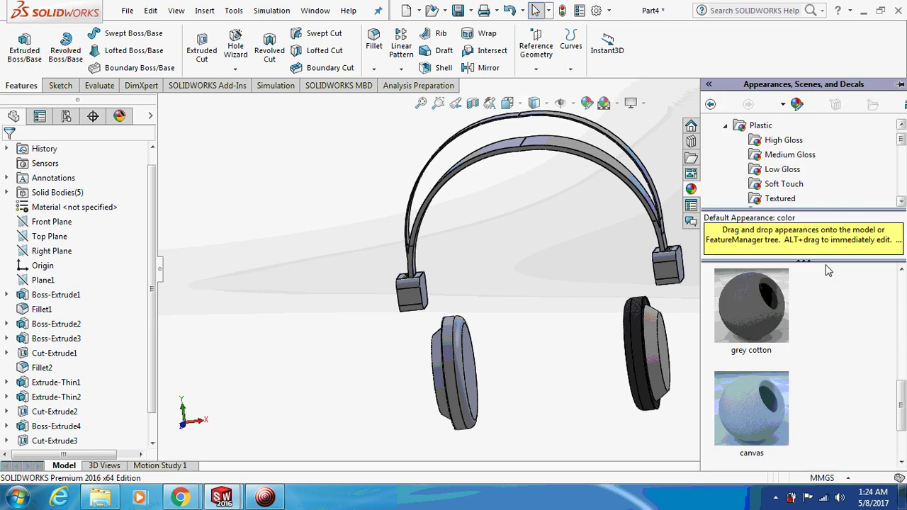
pyautogui.moveTo(751, 331)
pyautogui.mouseDown()
pyautogui.moveTo(589, 361)
pyautogui.moveTo(695, 346)
pyautogui.mouseUp()
pyautogui.moveTo(778, 306); pyautogui.dragTo(455, 360)
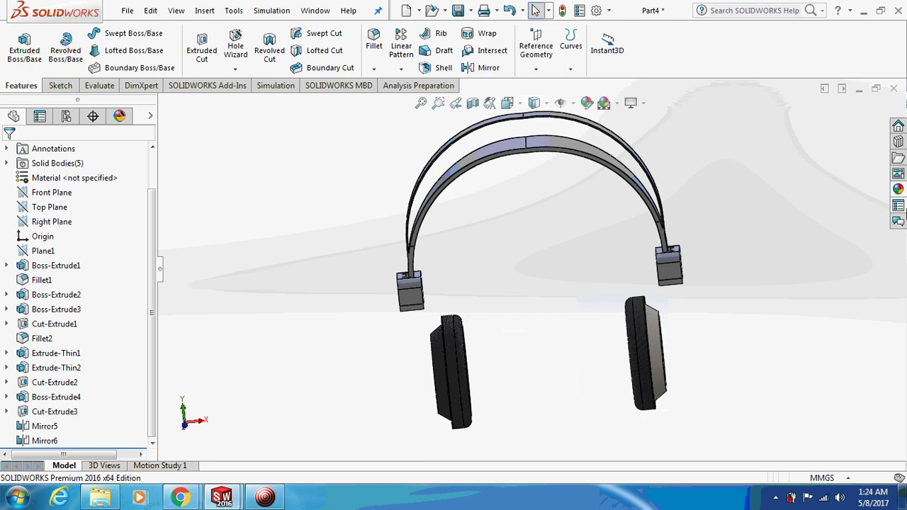
# Step: Apply a light grey appearance to the tapered side face of the mirrored ear cup's outer cap
pyautogui.click(898, 189)
pyautogui.moveTo(732, 398); pyautogui.dragTo(437, 365)
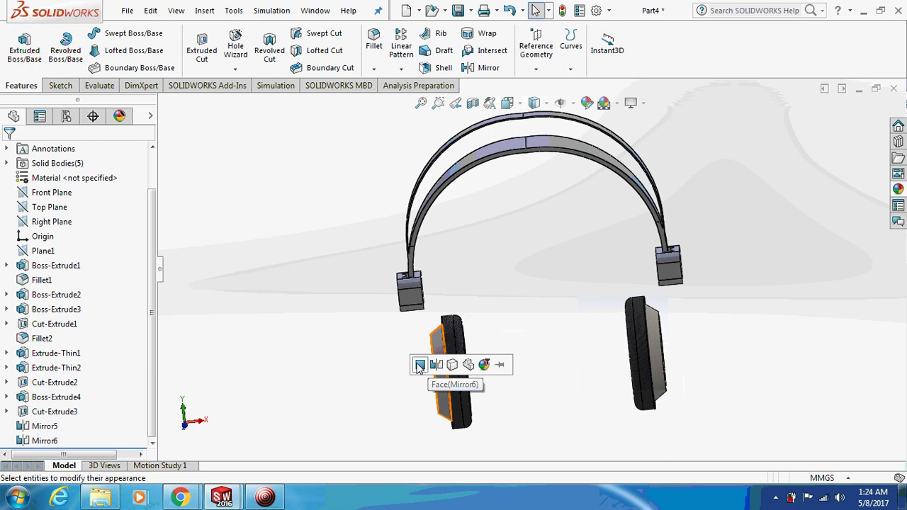
pyautogui.click(419, 364)
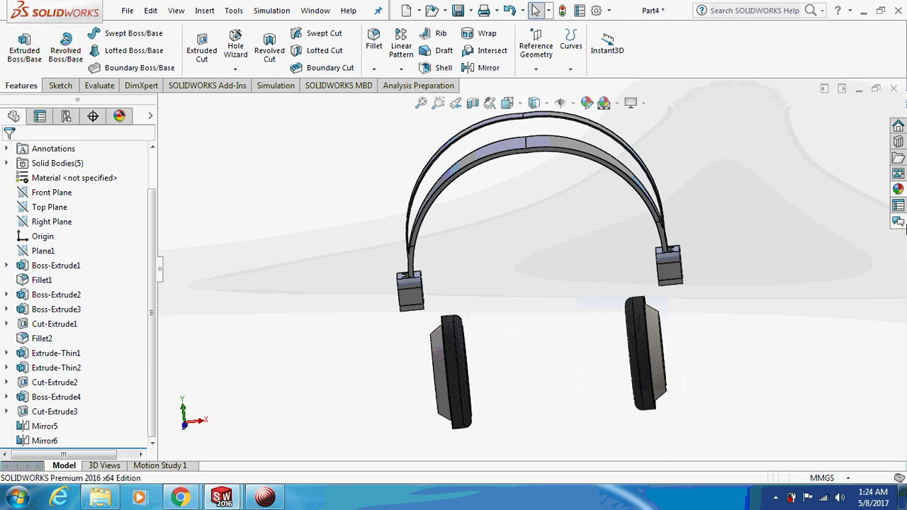
# Step: Apply the dark fabric appearance to the headband's lower strap, Extrude-Thin2
pyautogui.click(898, 189)
pyautogui.moveTo(762, 322); pyautogui.dragTo(554, 143)
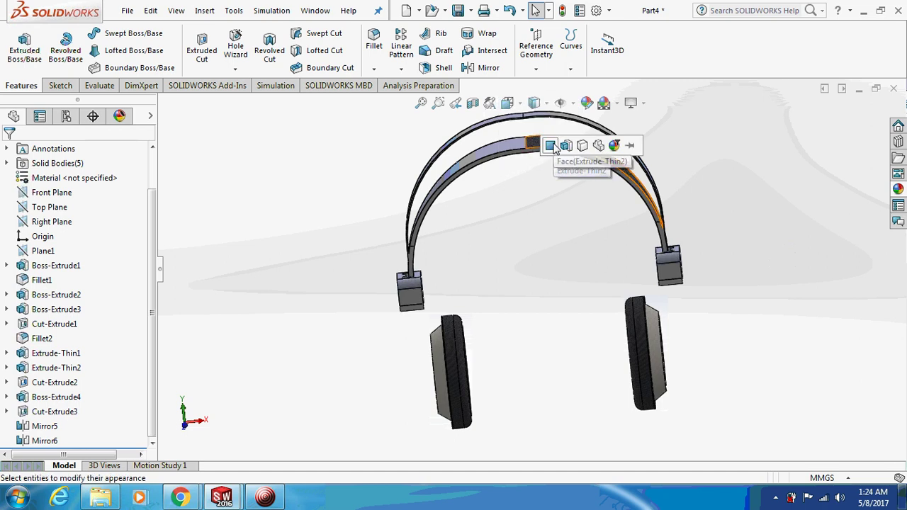
pyautogui.click(555, 146)
pyautogui.moveTo(557, 194); pyautogui.dragTo(542, 261, button='middle')
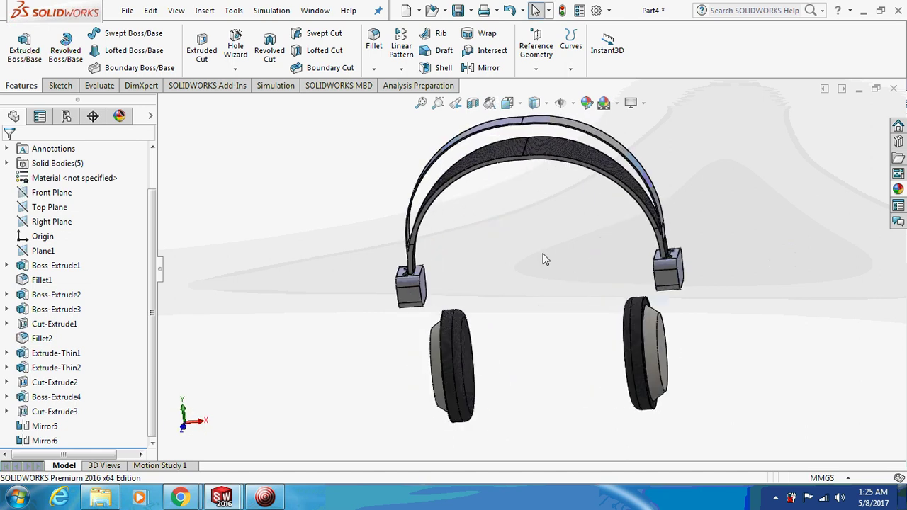
# Step: On the Front Plane, sketch a circle of about 3.5 mm radius at X 64.50, Y 0 on the original ear cup's rim
pyautogui.hotkey('ctrl', '1')
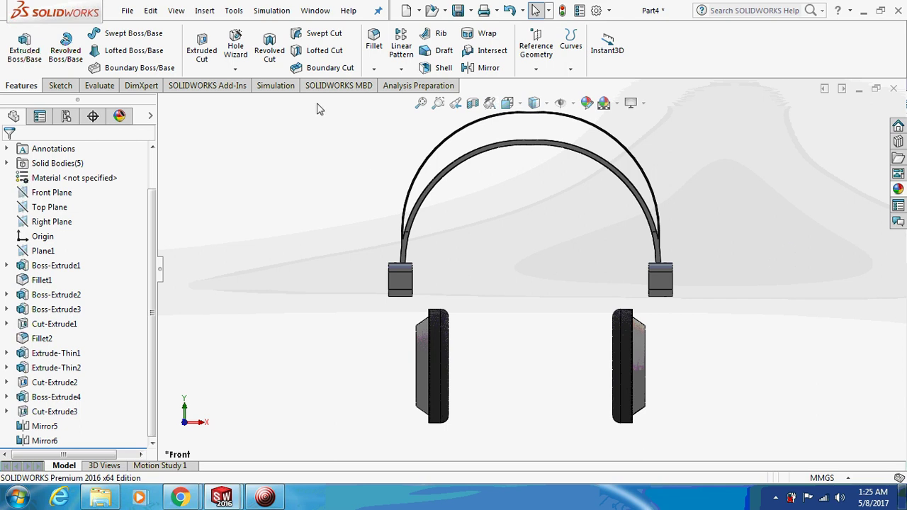
pyautogui.click(61, 86)
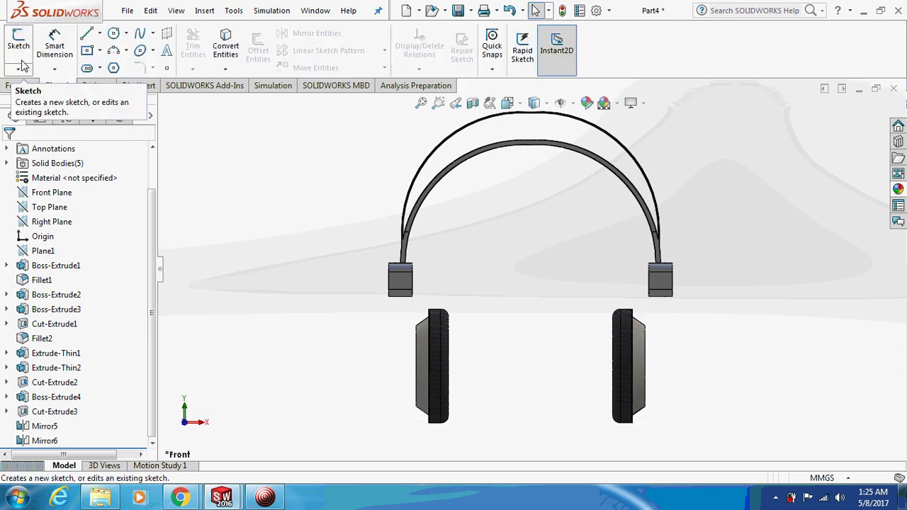
pyautogui.rightClick(47, 189)
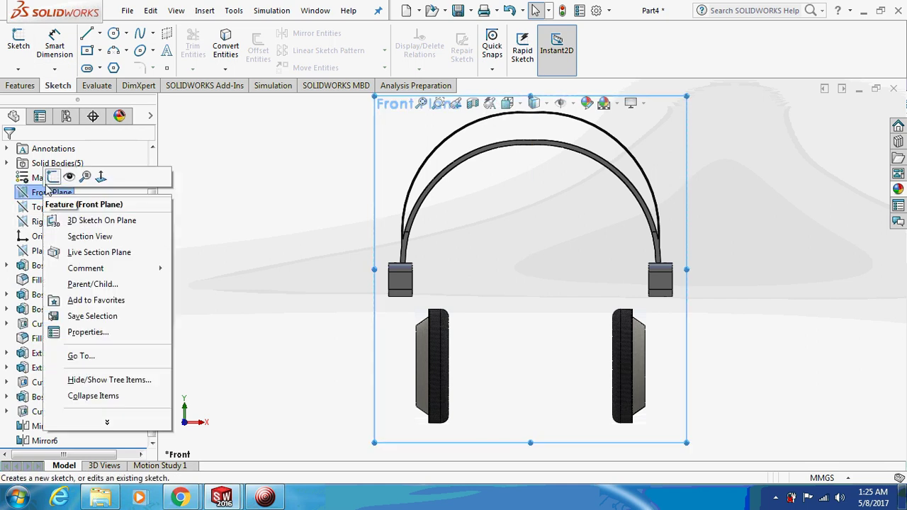
pyautogui.click(52, 178)
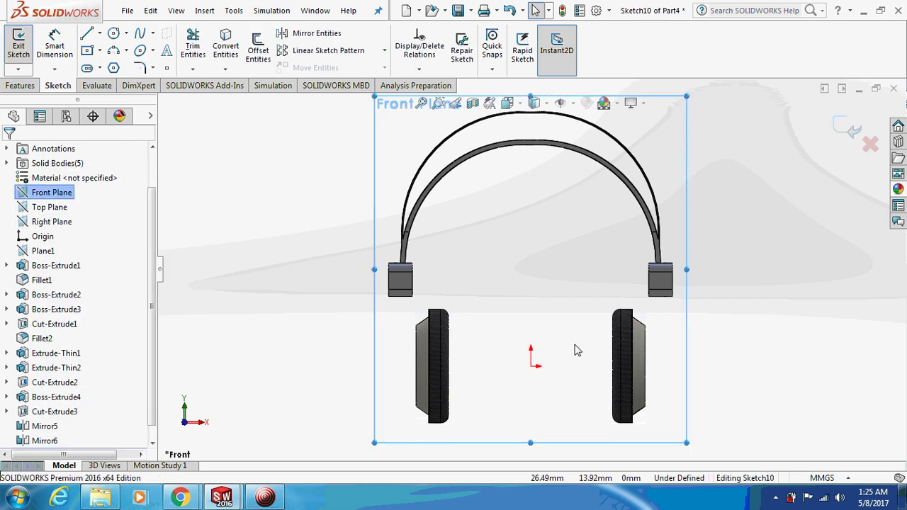
pyautogui.scroll(-4, 575, 350)
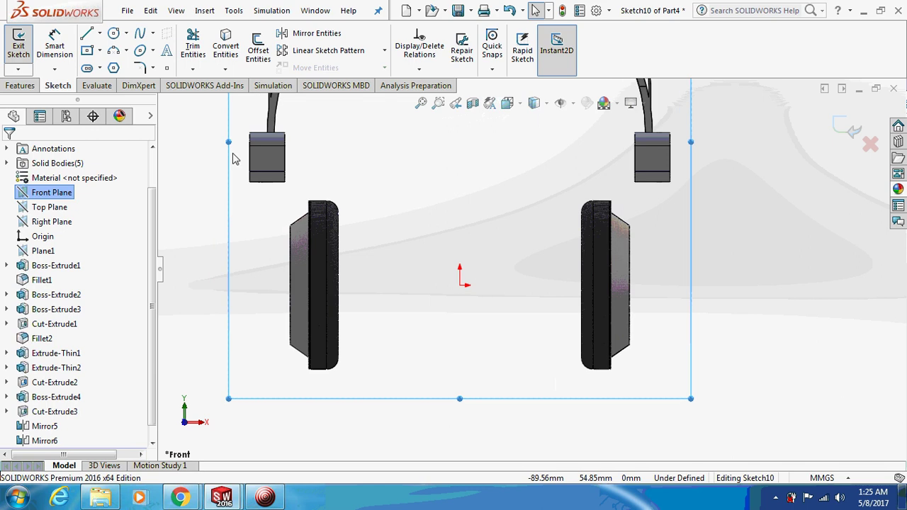
pyautogui.click(113, 33)
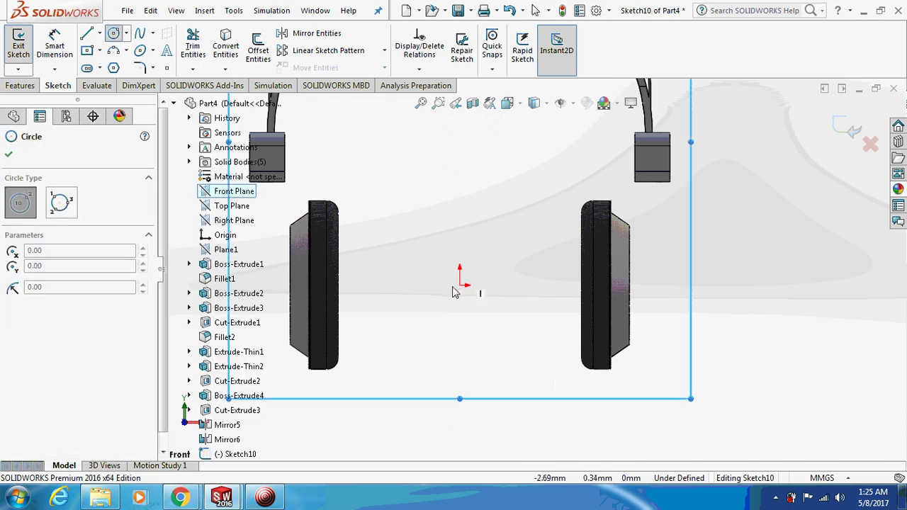
pyautogui.click(611, 285)
pyautogui.click(619, 294)
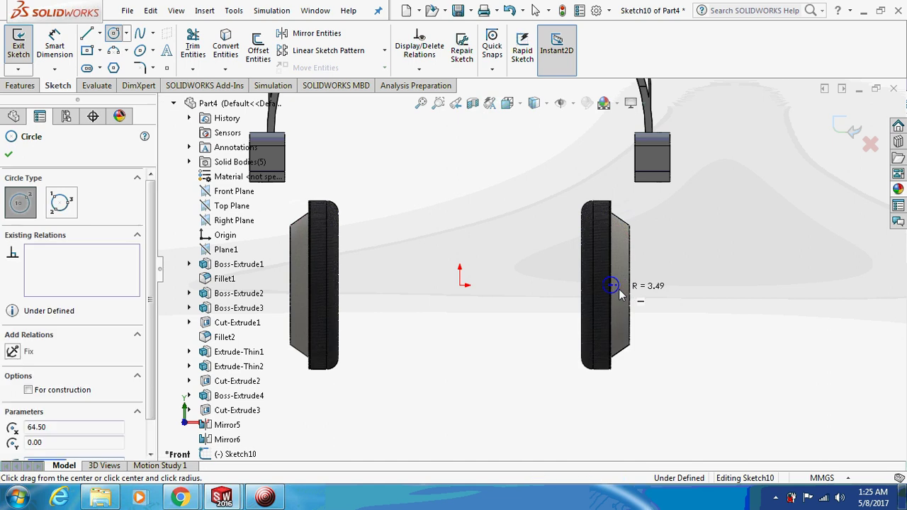
# Step: Dimension the circle's diameter to 3 mm
pyautogui.click(62, 55)
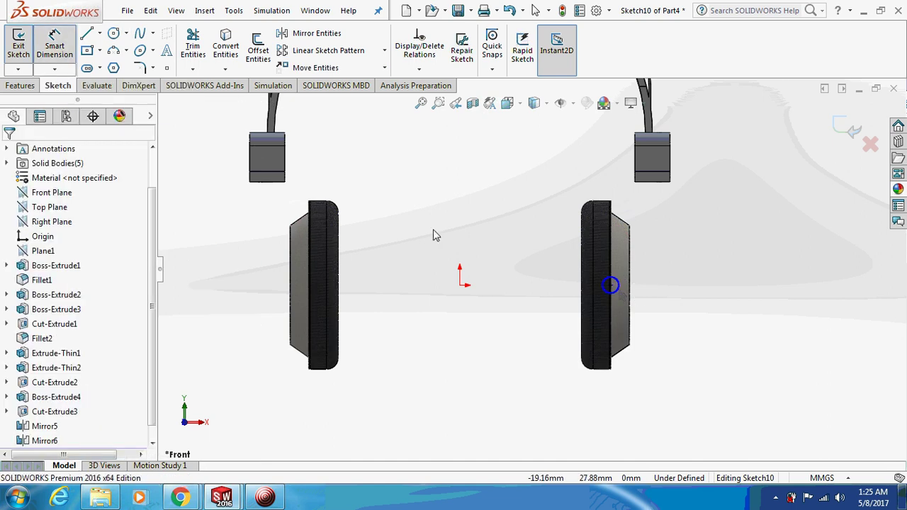
pyautogui.click(616, 290)
pyautogui.click(662, 293)
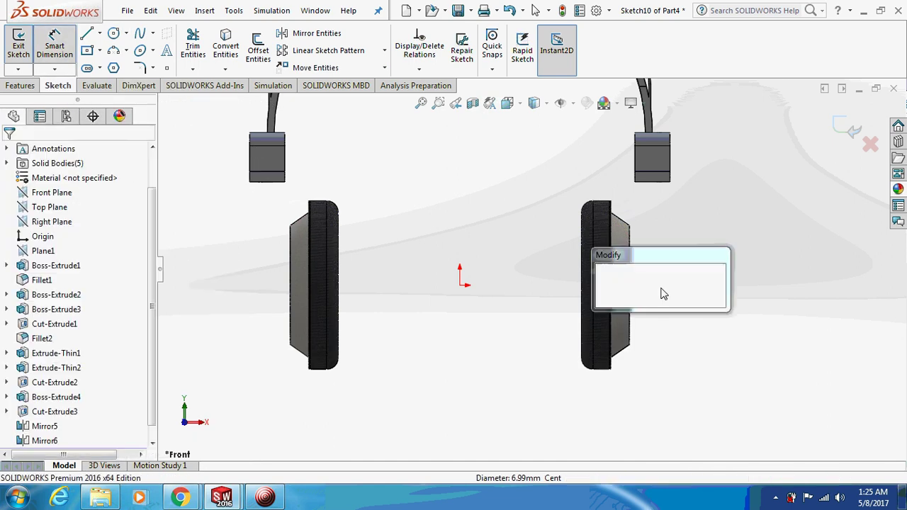
pyautogui.write('3')
pyautogui.press('Return')
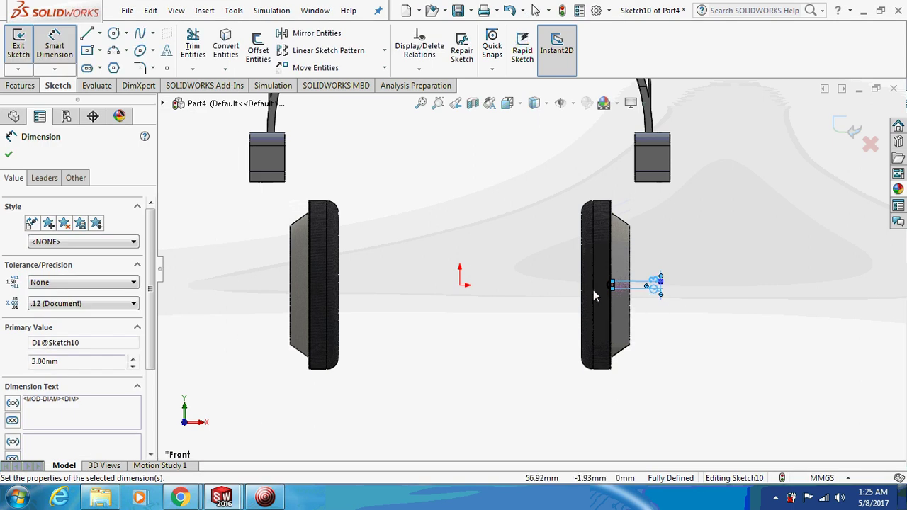
# Step: Cut-extrude the 3 mm circle with a Mid Plane depth of 105 mm to notch both sides of the ear cup's rim
pyautogui.click(21, 86)
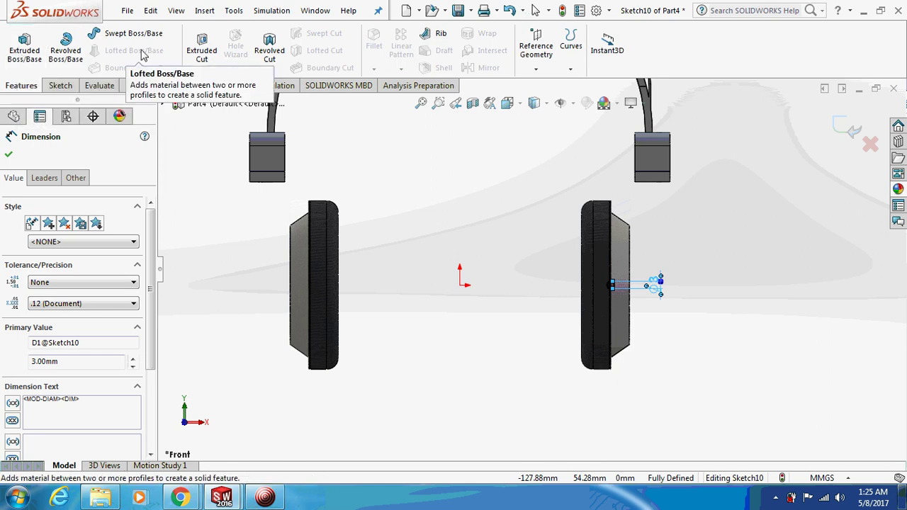
pyautogui.click(71, 234)
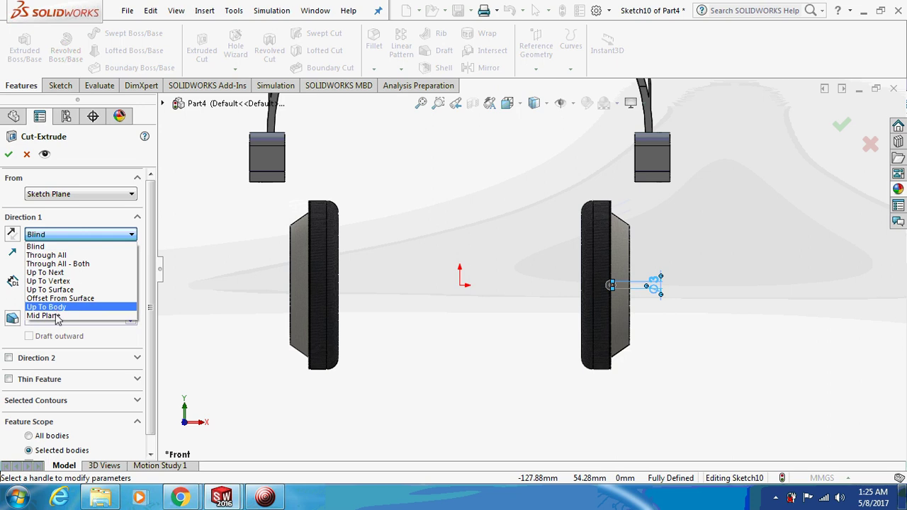
pyautogui.click(56, 316)
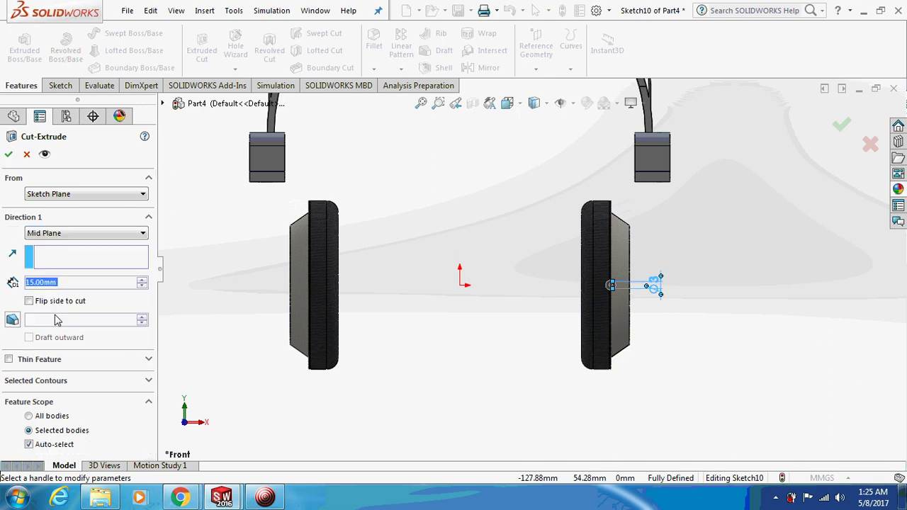
pyautogui.click(143, 283)
pyautogui.click(142, 282)
pyautogui.click(143, 282)
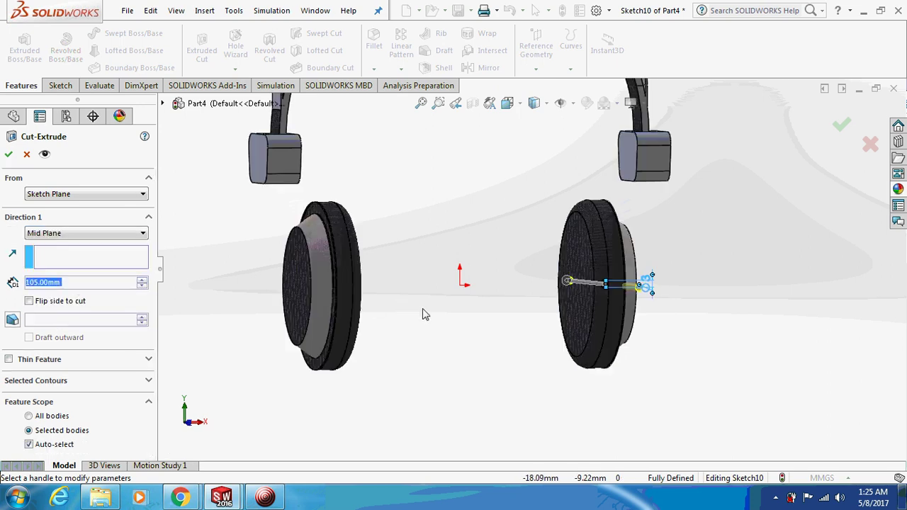
pyautogui.click(8, 154)
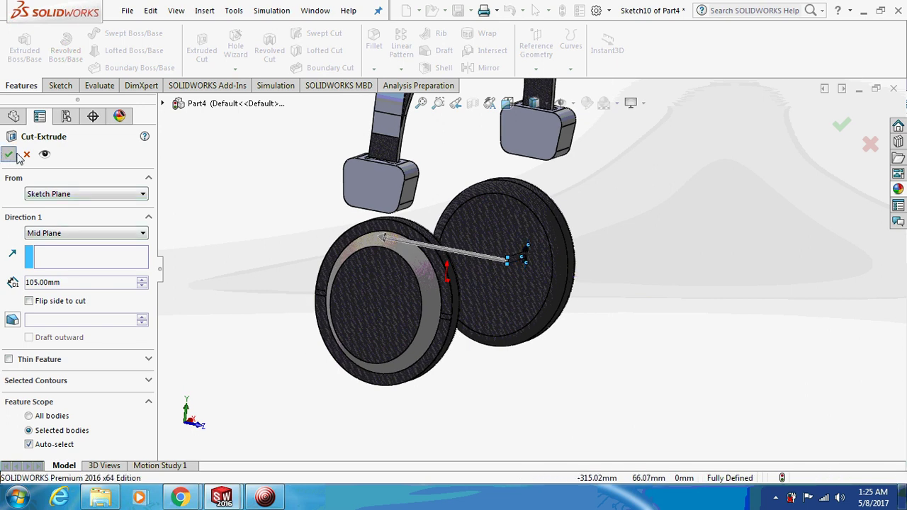
pyautogui.moveTo(711, 260); pyautogui.dragTo(630, 253, button='middle')
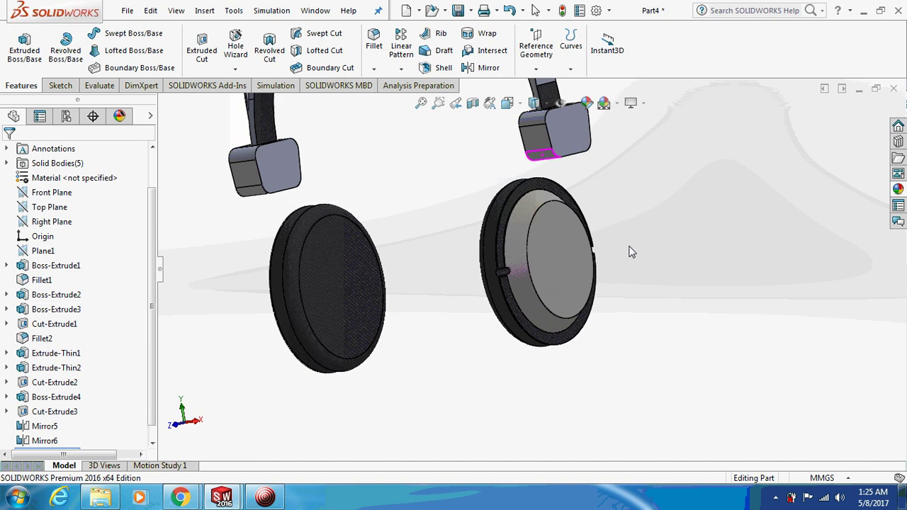
pyautogui.moveTo(707, 237); pyautogui.dragTo(636, 241, button='middle')
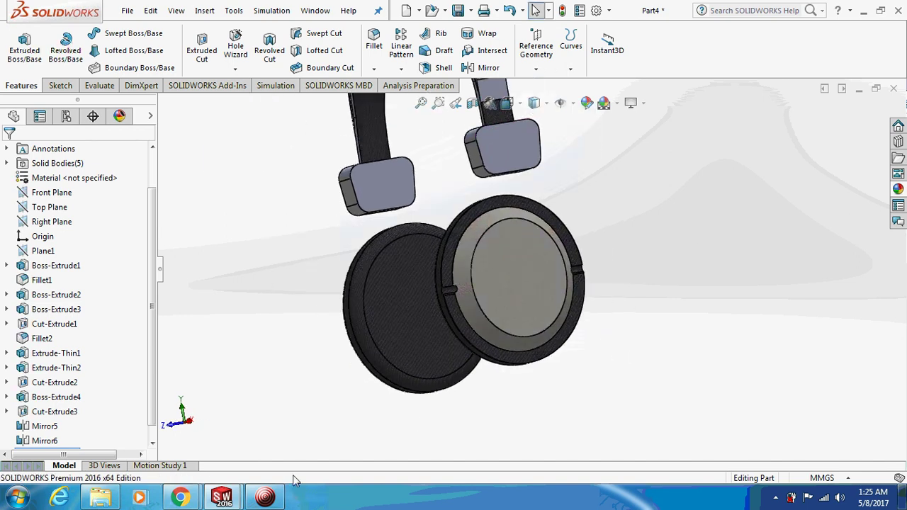
# Step: Turn on the display of temporary axes in the model
pyautogui.moveTo(266, 500)
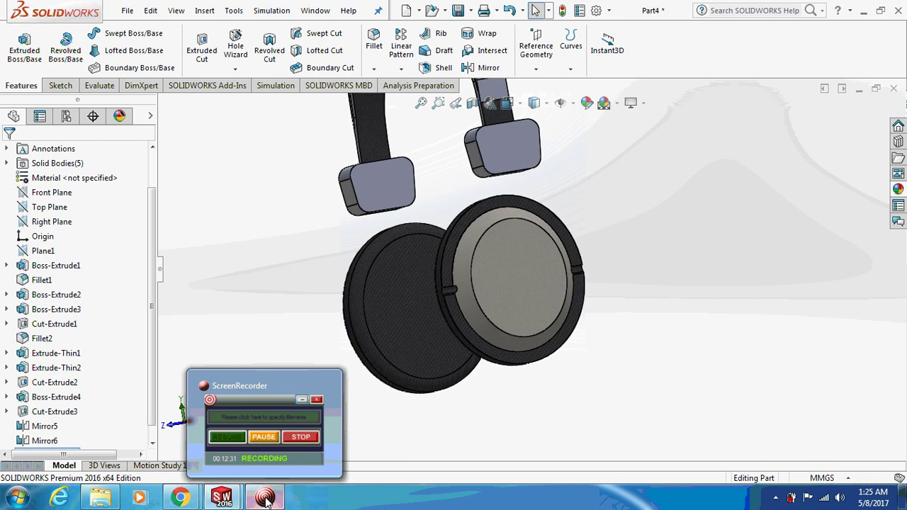
pyautogui.click(574, 104)
pyautogui.click(585, 142)
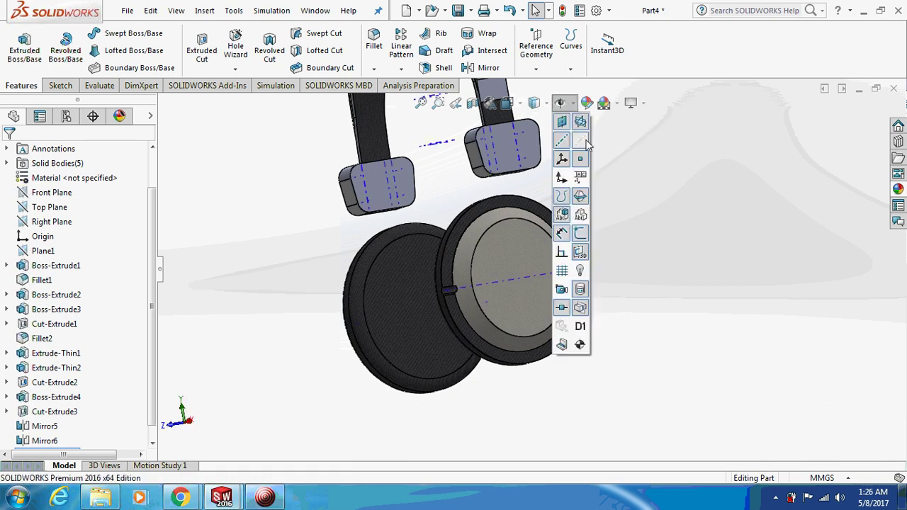
pyautogui.press('Left')
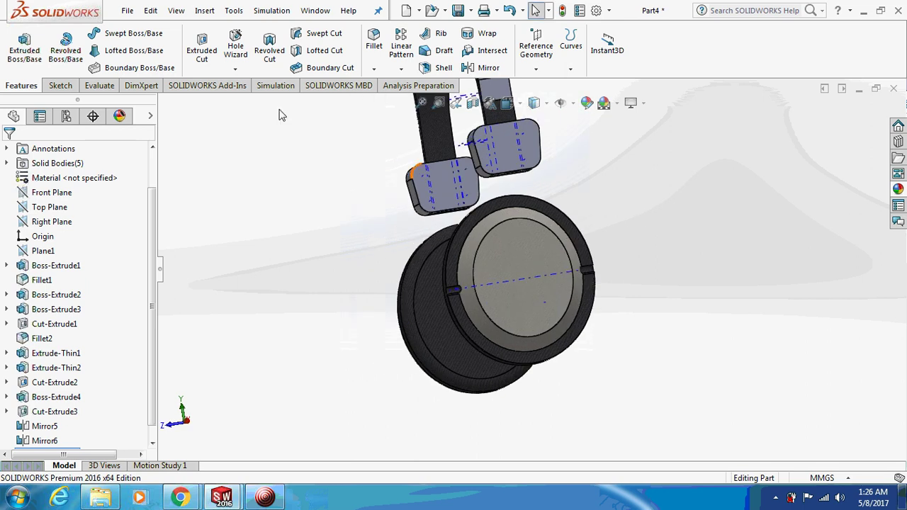
# Step: Start a 3D sketch and draw a line about 74 mm long in the Z direction across the ear cup, along its notch axis
pyautogui.click(71, 86)
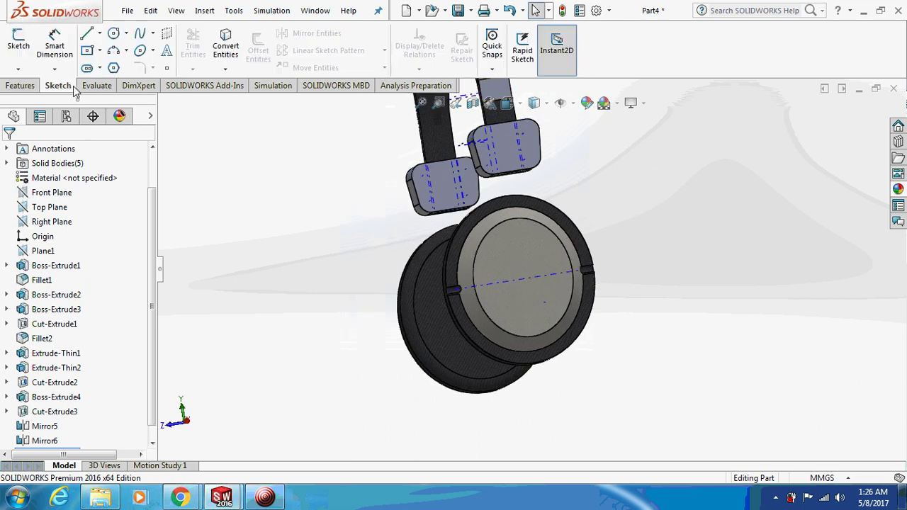
pyautogui.click(9, 72)
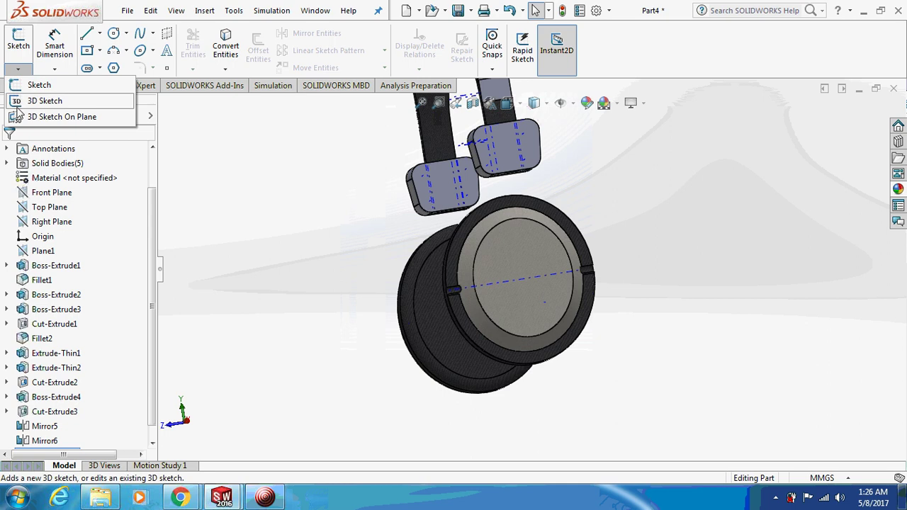
pyautogui.click(16, 102)
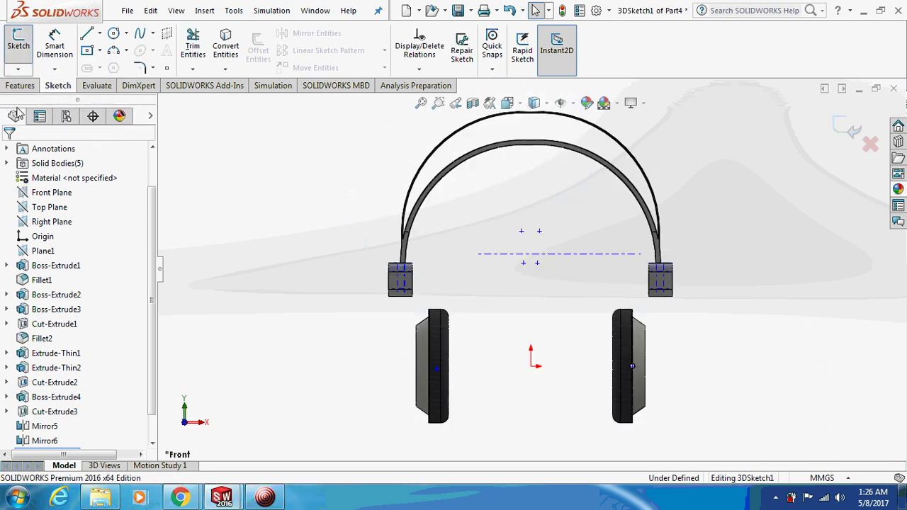
pyautogui.hotkey('ctrl', '3')
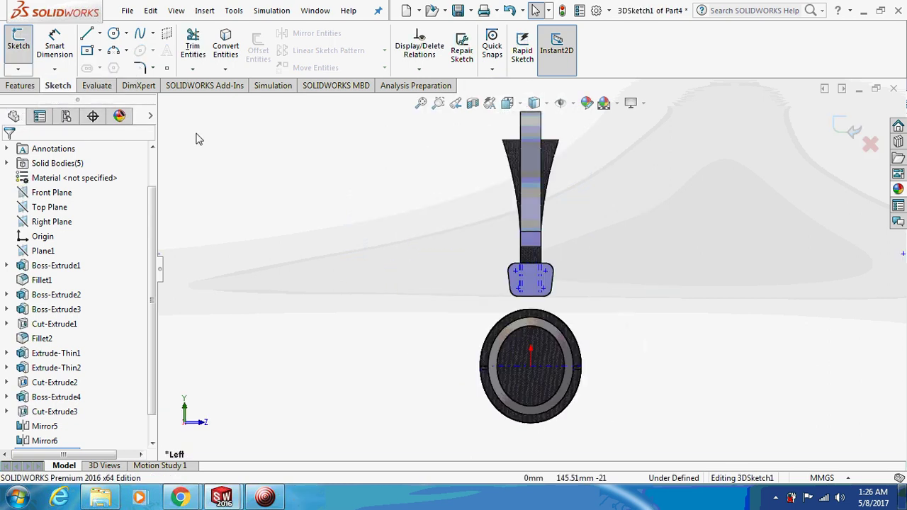
pyautogui.scroll(3, 530, 106)
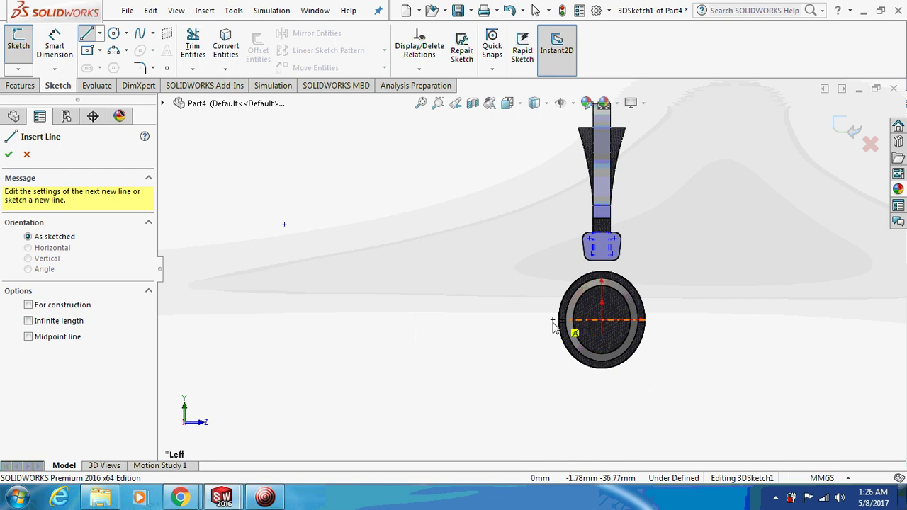
pyautogui.click(581, 322)
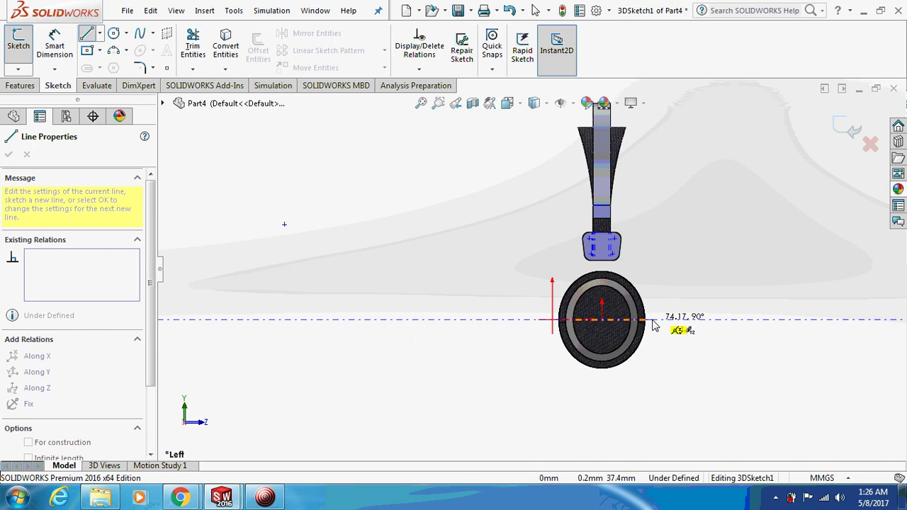
pyautogui.click(653, 324)
pyautogui.press('Escape')
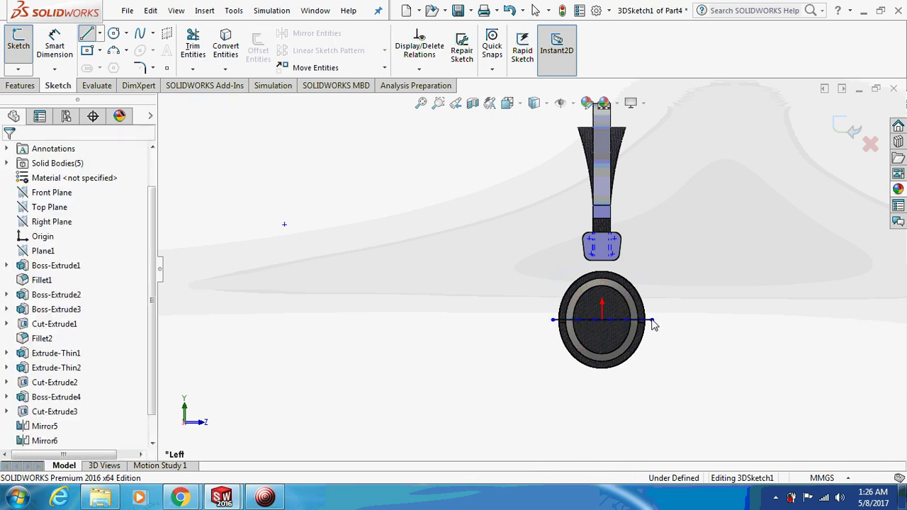
pyautogui.scroll(-3, 638, 332)
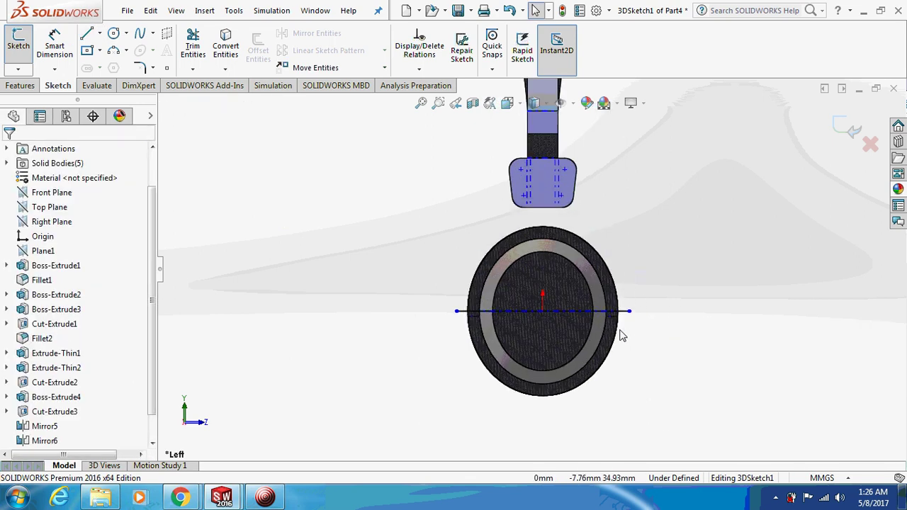
# Step: Dimension the distance from the line's negative-Z endpoint to the origin as 73 mm
pyautogui.click(61, 43)
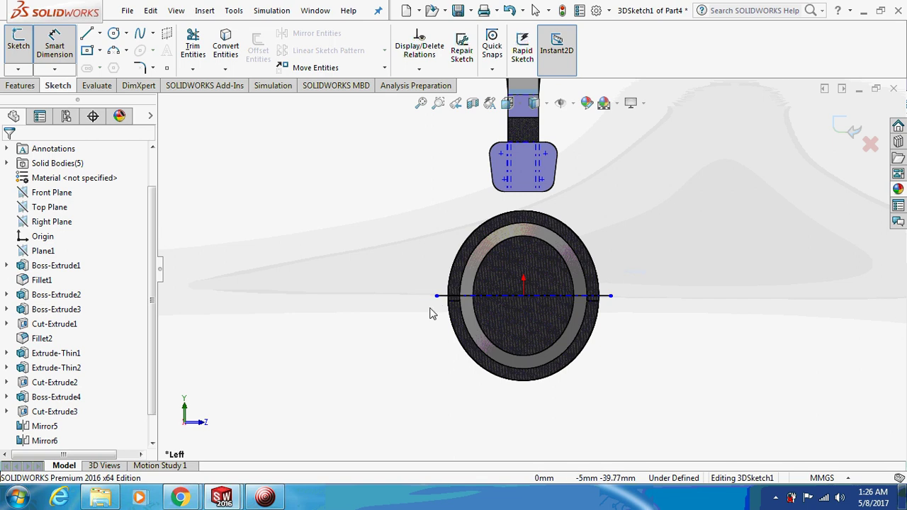
pyautogui.click(437, 296)
pyautogui.click(523, 296)
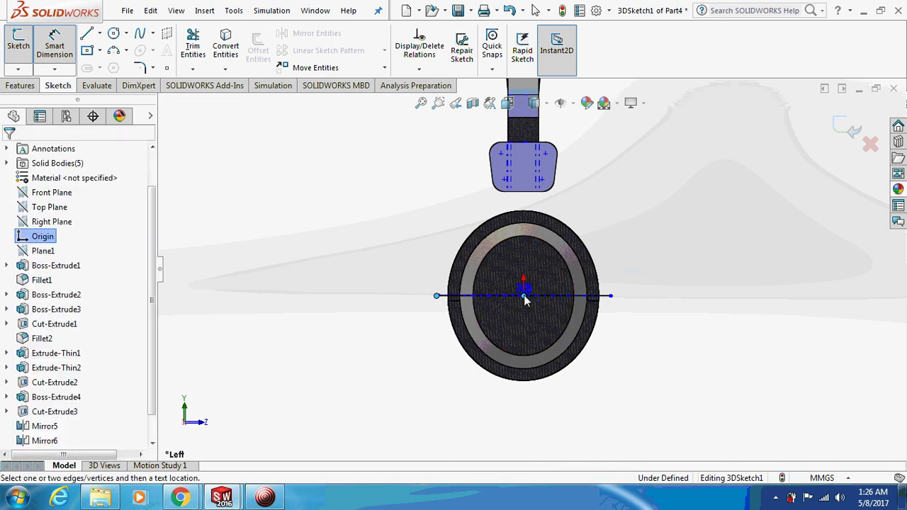
pyautogui.click(493, 416)
pyautogui.write('73')
pyautogui.press('Return')
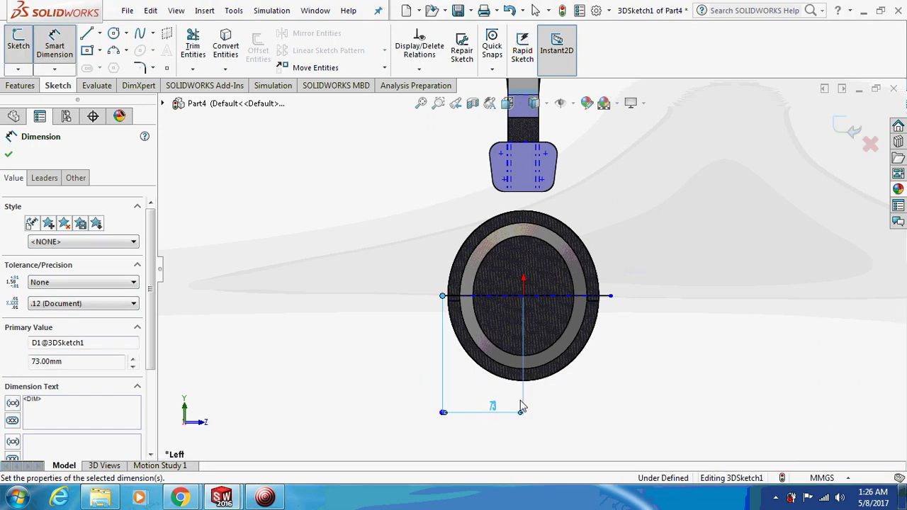
# Step: Dimension the distance from the origin to the line's positive-Z endpoint as 73 mm
pyautogui.click(523, 296)
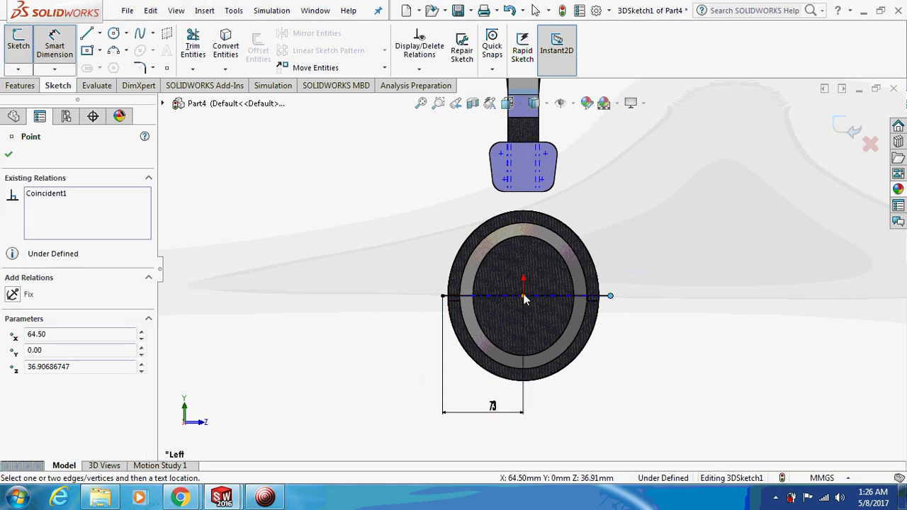
pyautogui.click(523, 294)
pyautogui.click(611, 296)
pyautogui.click(571, 424)
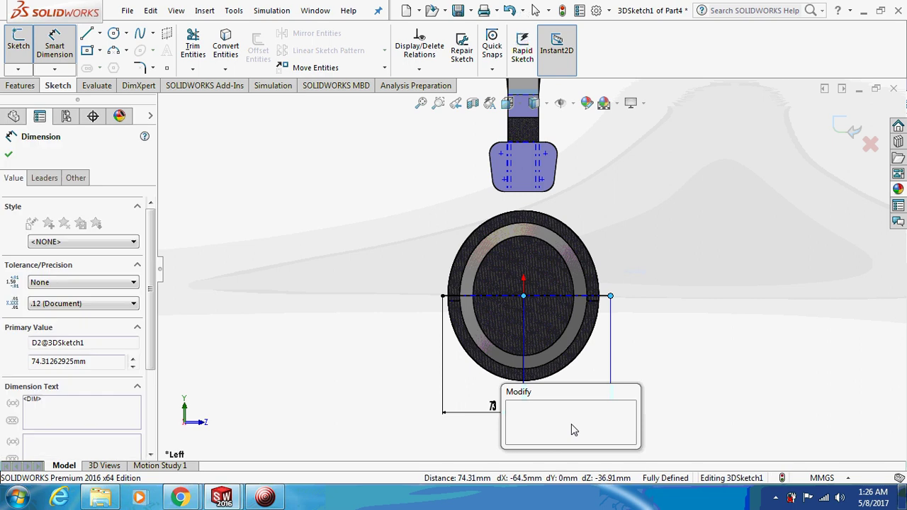
pyautogui.write('73')
pyautogui.press('Return')
pyautogui.press('Escape')
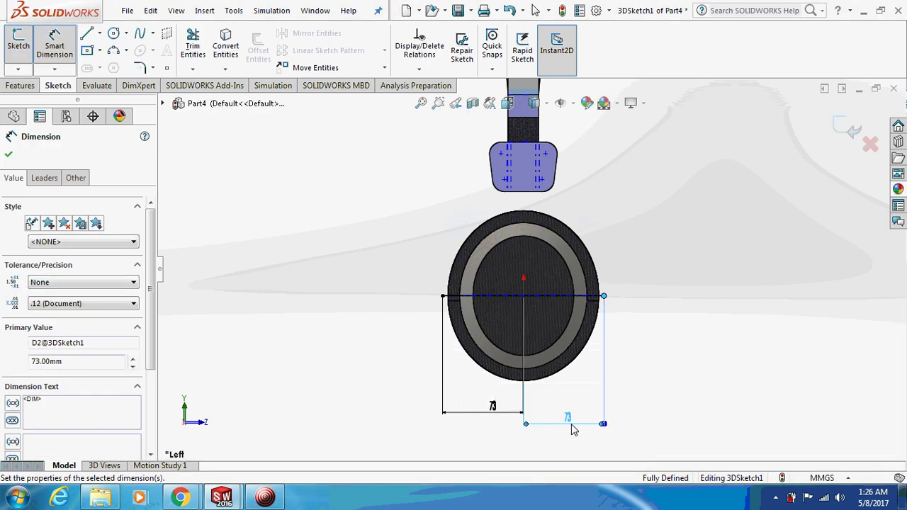
pyautogui.press('Escape')
# Step: Sketch a three-point spline from the line's negative-Z end, curving up around the ear cup's rim to about Y 29, Z -24
pyautogui.click(141, 35)
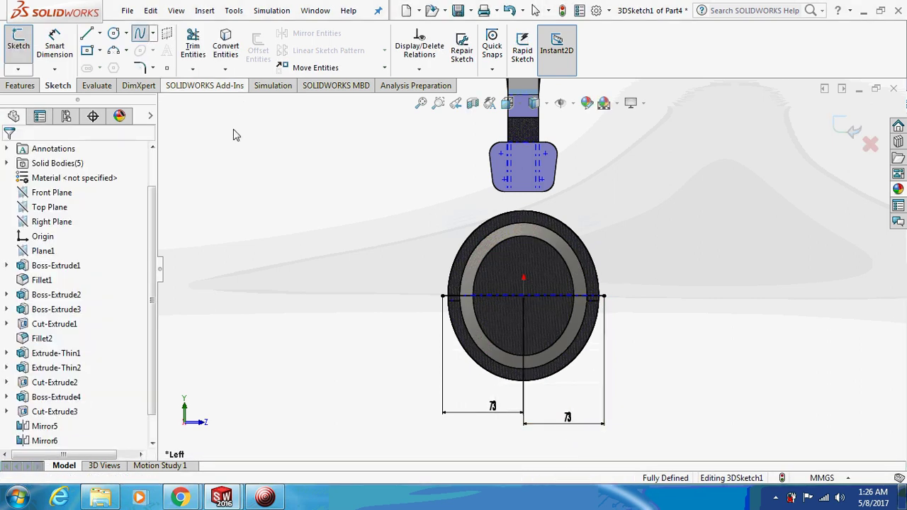
pyautogui.click(443, 296)
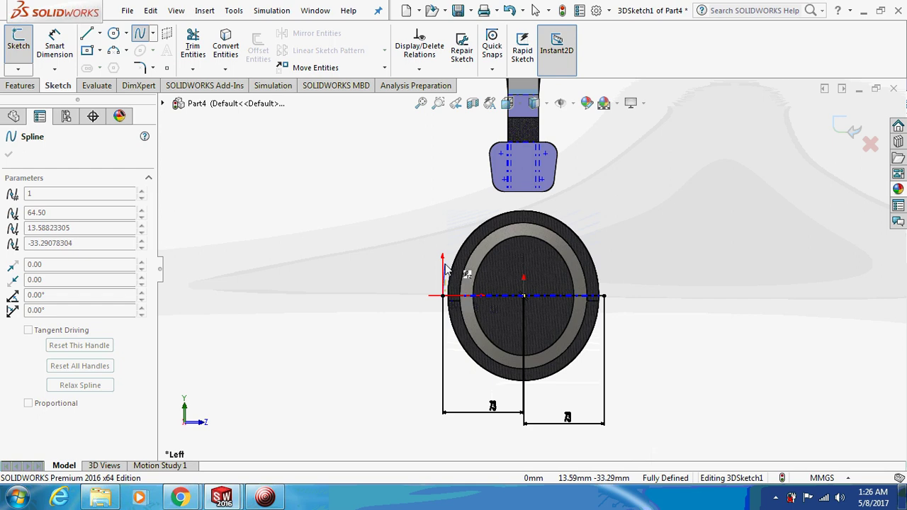
pyautogui.click(444, 264)
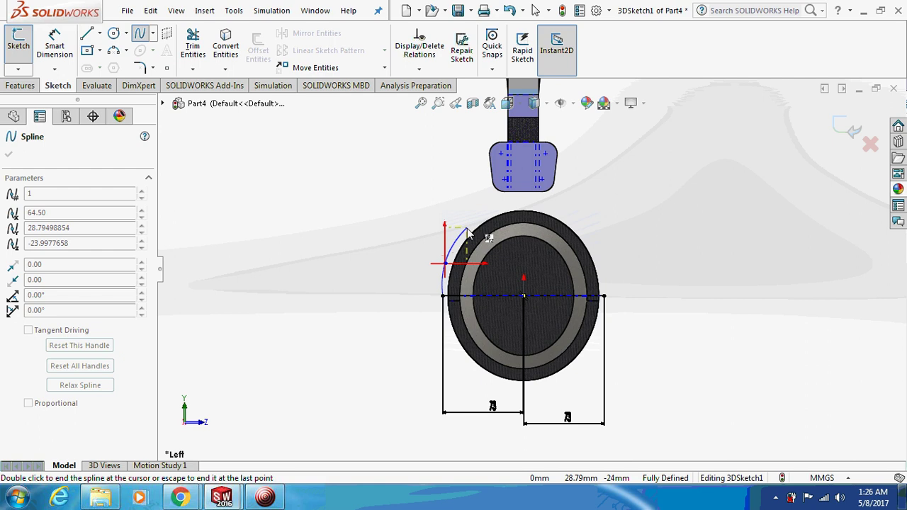
pyautogui.click(468, 228)
pyautogui.press('Escape')
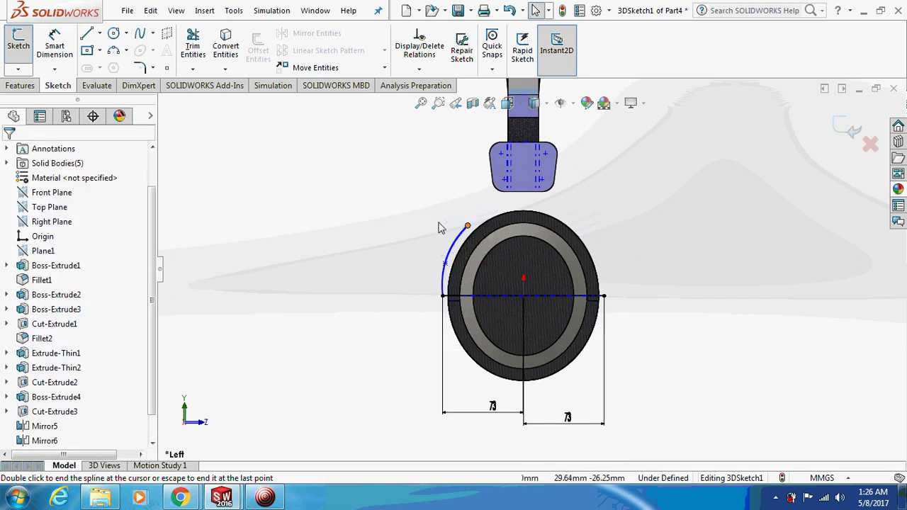
# Step: Sketch a matching three-point spline from the line's positive-Z end, curving around the rim to about Y 31, Z 22
pyautogui.click(140, 37)
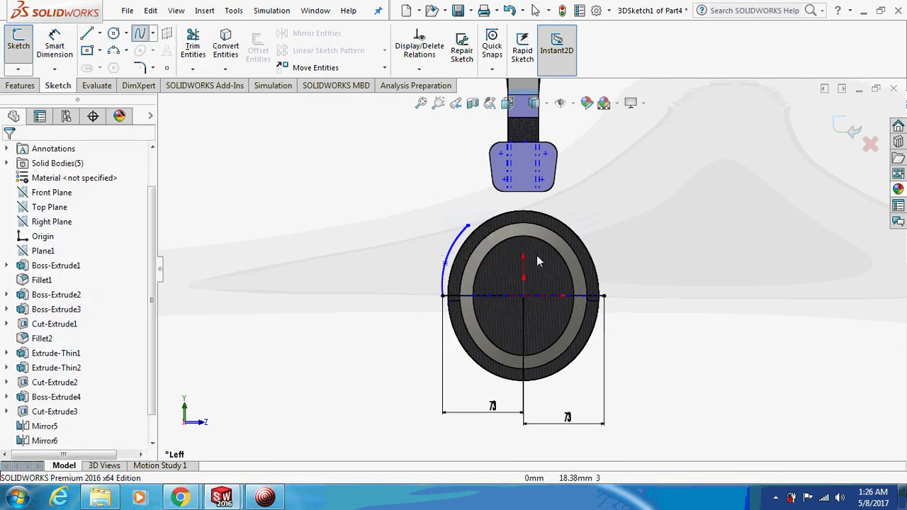
pyautogui.click(605, 300)
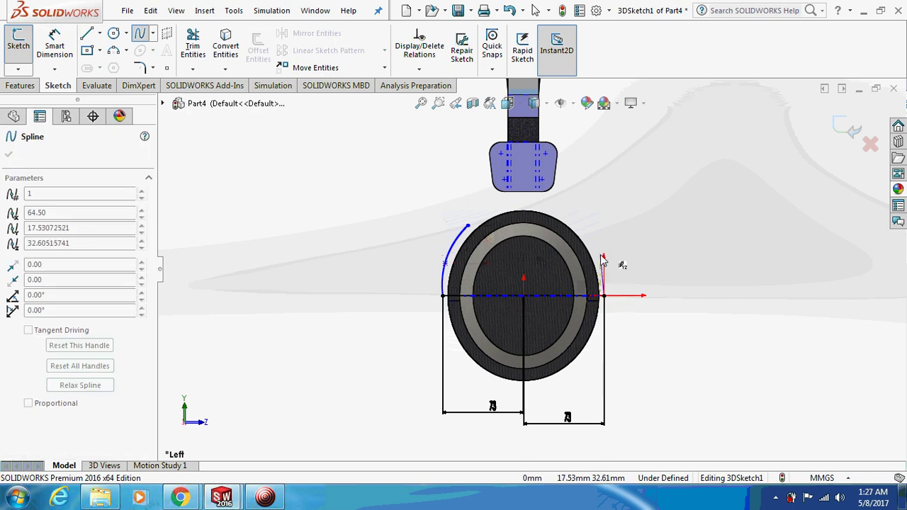
pyautogui.click(601, 255)
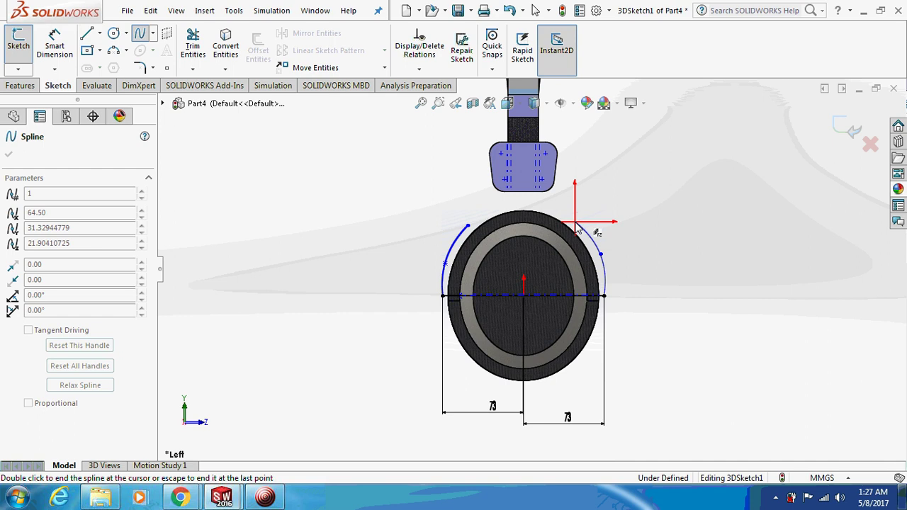
pyautogui.press('Escape')
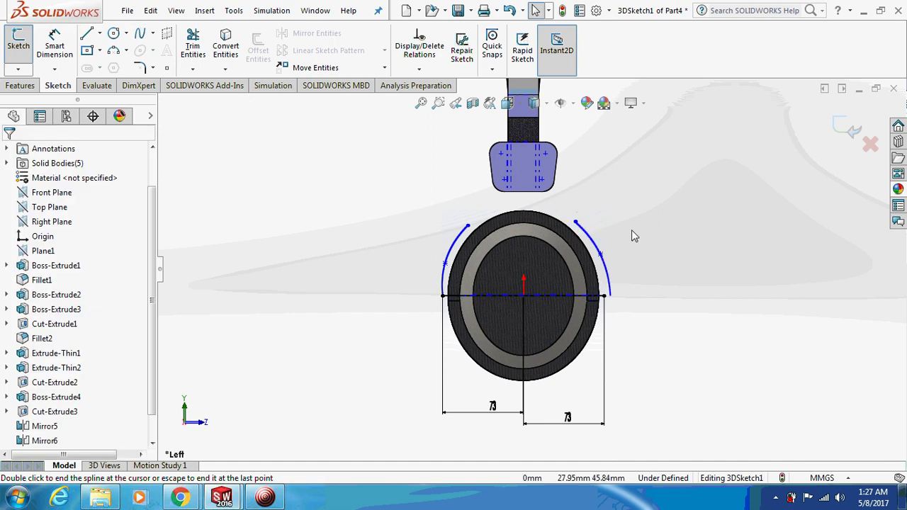
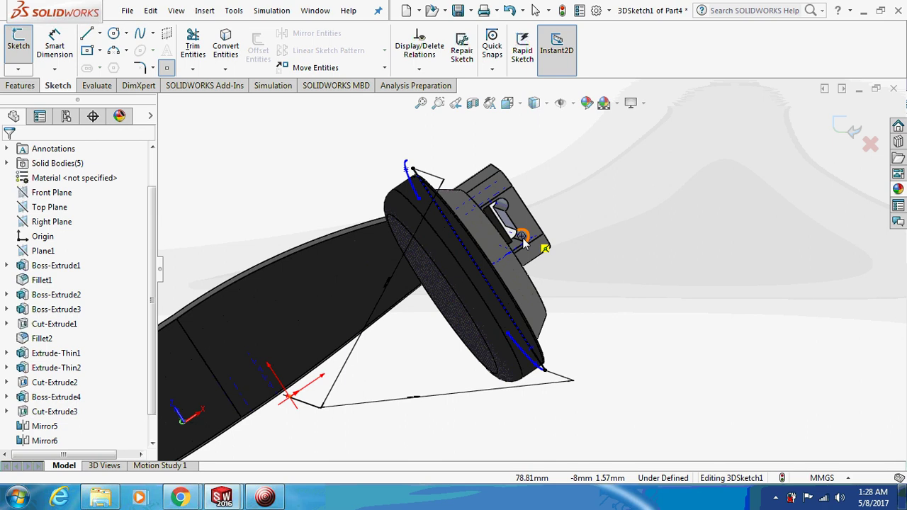
# Step: Place sketch points at the slot's arc centres on both faces of the end block, at Y 44.13 and 65.13, Z ±5.25
pyautogui.click(523, 237)
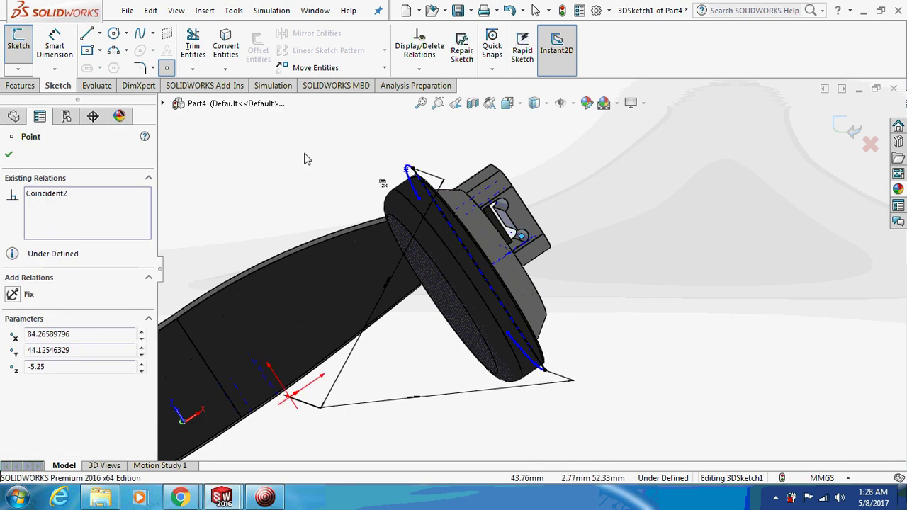
pyautogui.click(501, 207)
pyautogui.moveTo(576, 231)
pyautogui.mouseDown(button='middle')
pyautogui.moveTo(600, 229)
pyautogui.moveTo(520, 235)
pyautogui.moveTo(617, 209)
pyautogui.moveTo(707, 154)
pyautogui.moveTo(663, 141)
pyautogui.moveTo(665, 154)
pyautogui.moveTo(814, 181)
pyautogui.mouseUp(button='middle')
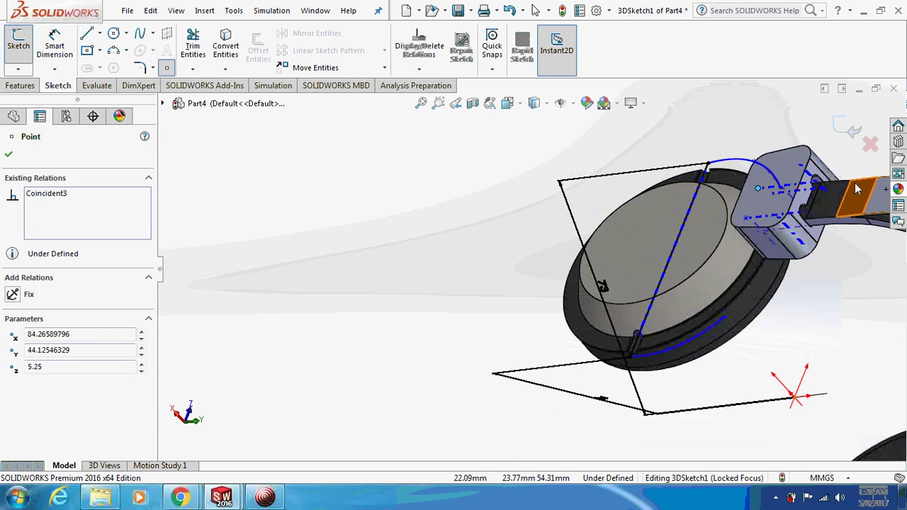
pyautogui.click(819, 186)
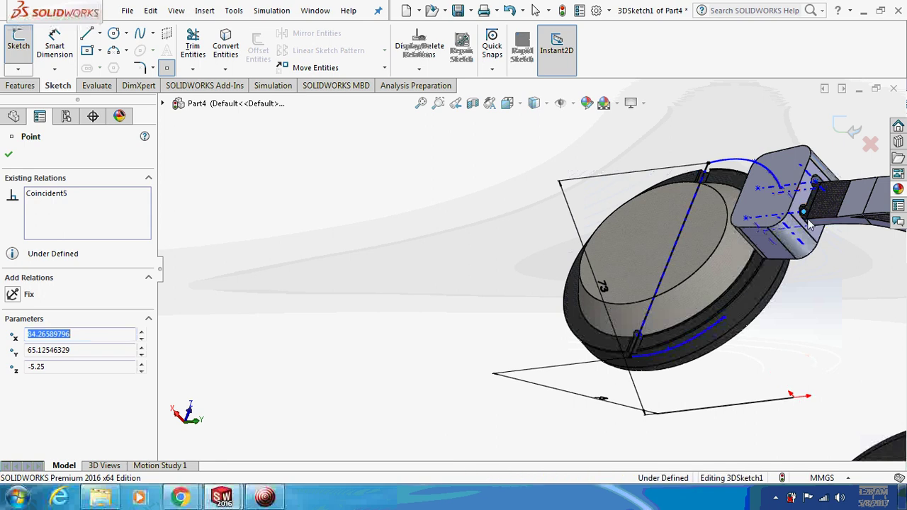
pyautogui.press('Escape')
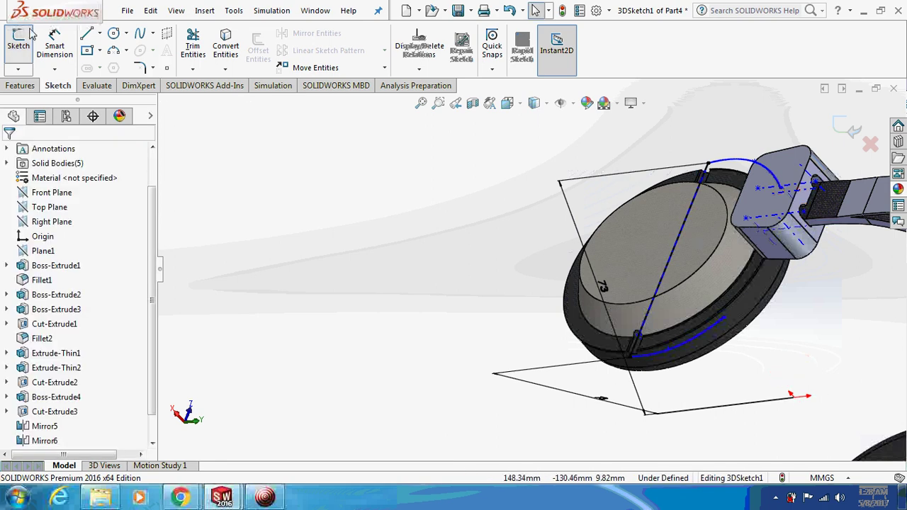
# Step: Sketch connected lines through the end block between the slot points at Z -5.25, continuing about 30 mm beyond it along Y
pyautogui.click(86, 35)
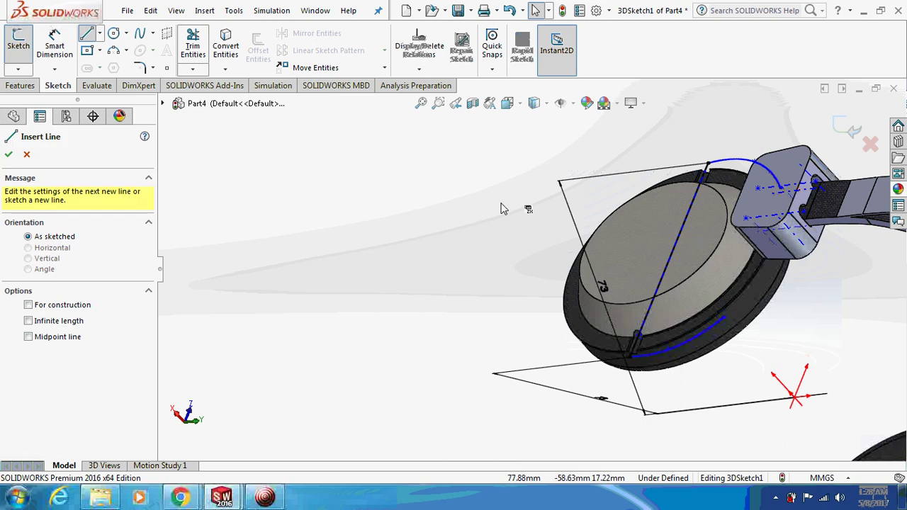
pyautogui.moveTo(503, 206); pyautogui.dragTo(694, 232, button='middle')
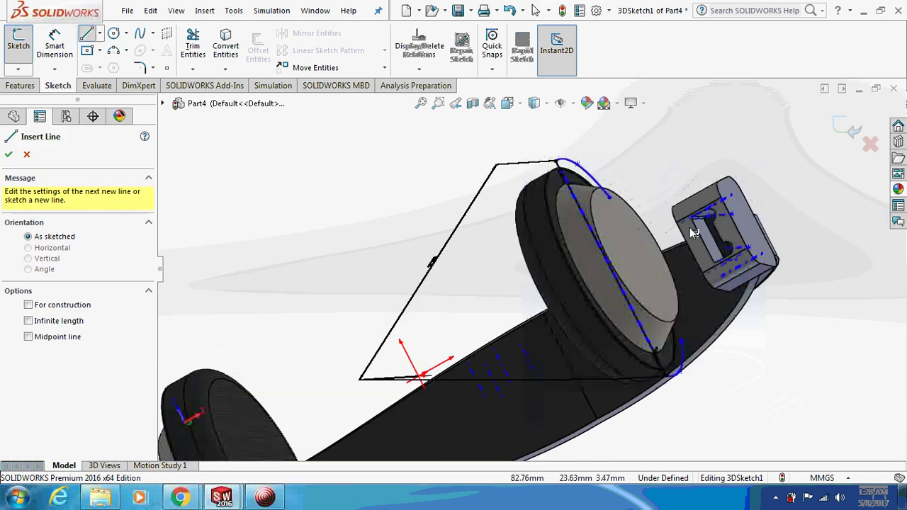
pyautogui.click(727, 255)
pyautogui.scroll(-3, 728, 256)
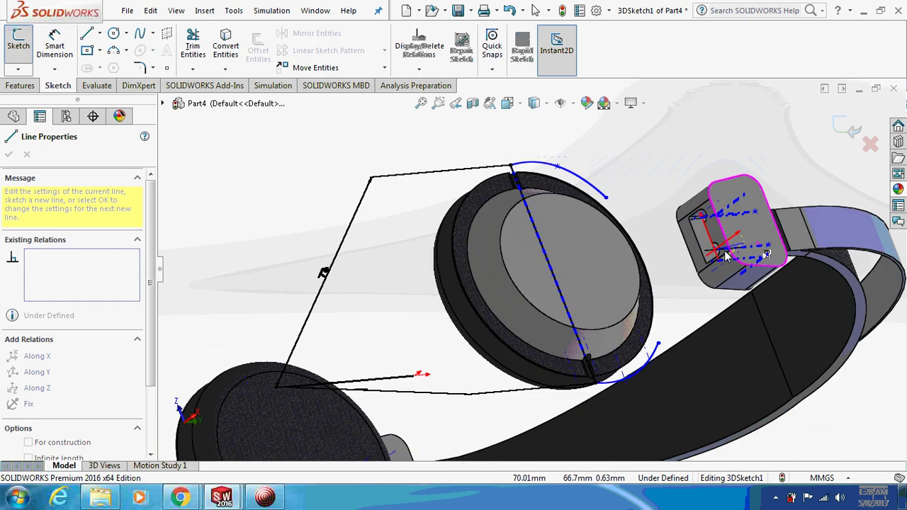
pyautogui.moveTo(728, 255); pyautogui.dragTo(792, 252, button='middle')
pyautogui.click(791, 247)
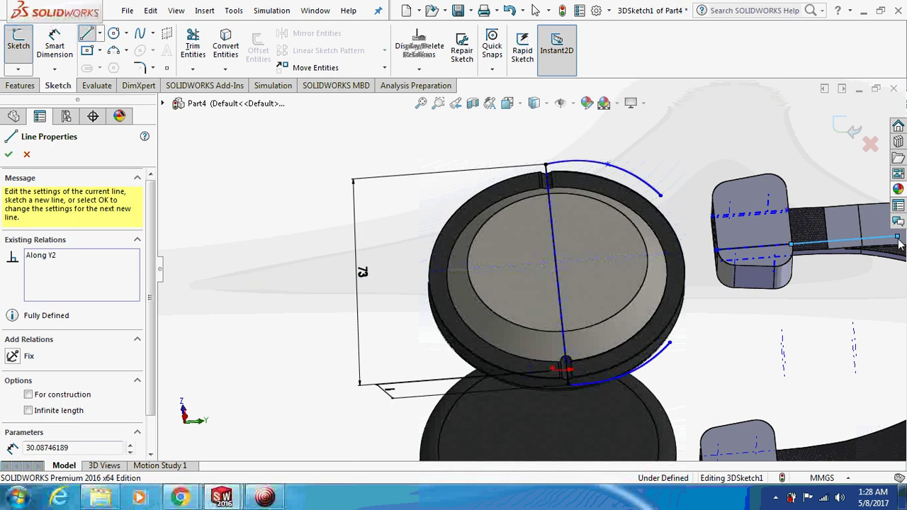
# Step: Dimension the length of the line extending beyond the end block as 35 mm
pyautogui.click(50, 51)
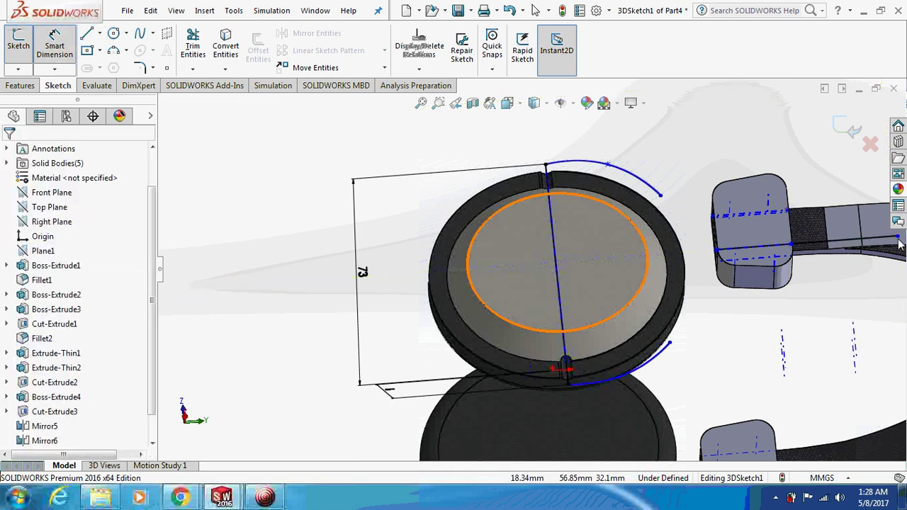
pyautogui.click(808, 245)
pyautogui.click(820, 323)
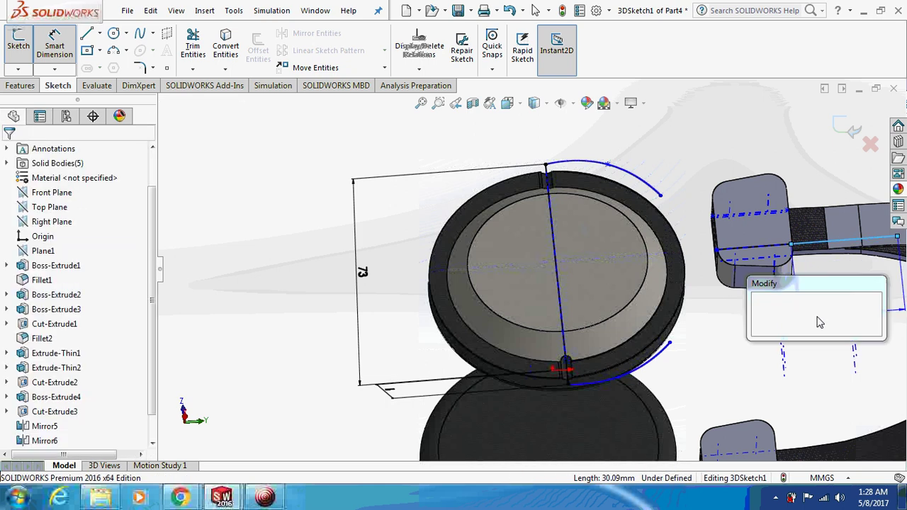
pyautogui.write('3')
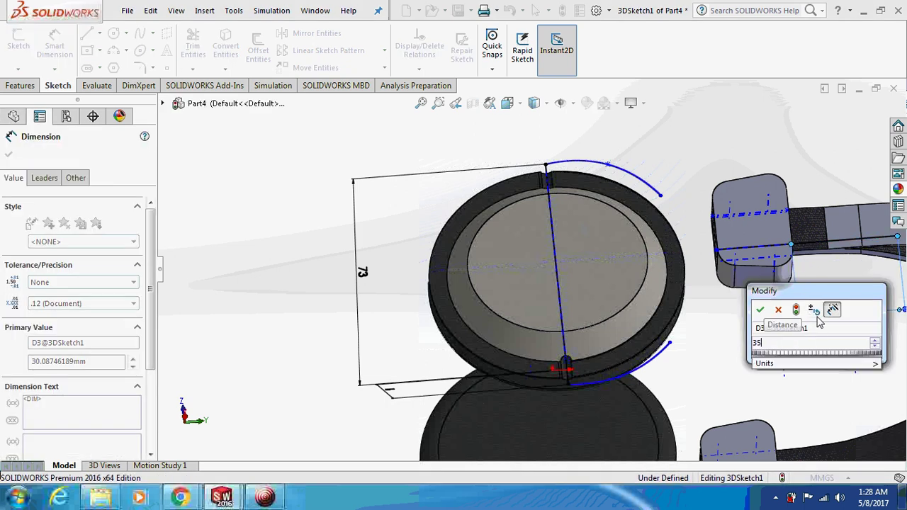
pyautogui.write('5')
pyautogui.press('Return')
pyautogui.scroll(3, 787, 241)
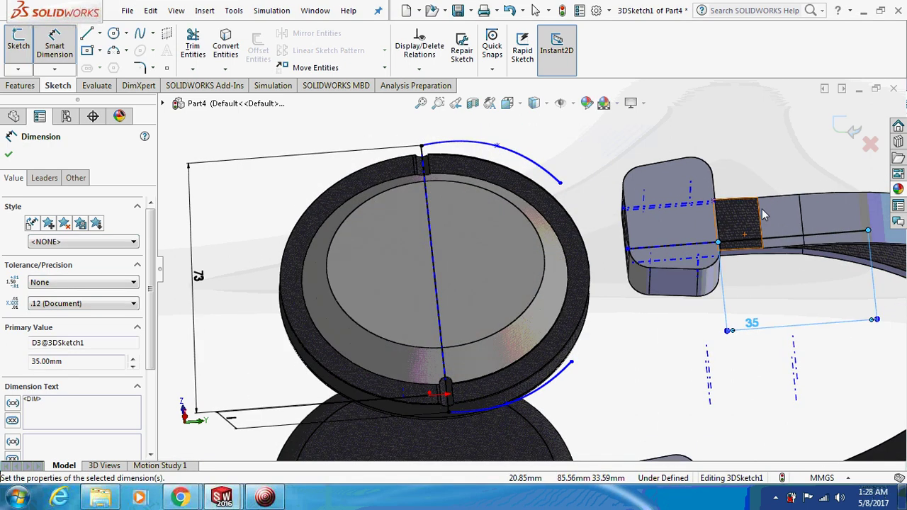
# Step: Sketch connected lines through the end block between the slot points at Z 5.25, continuing beyond it along the headband
pyautogui.click(87, 33)
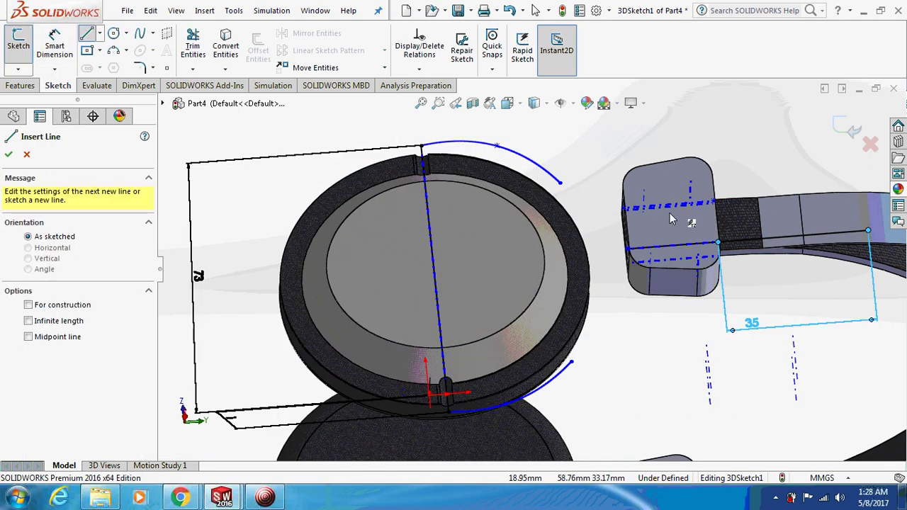
pyautogui.press('Right')
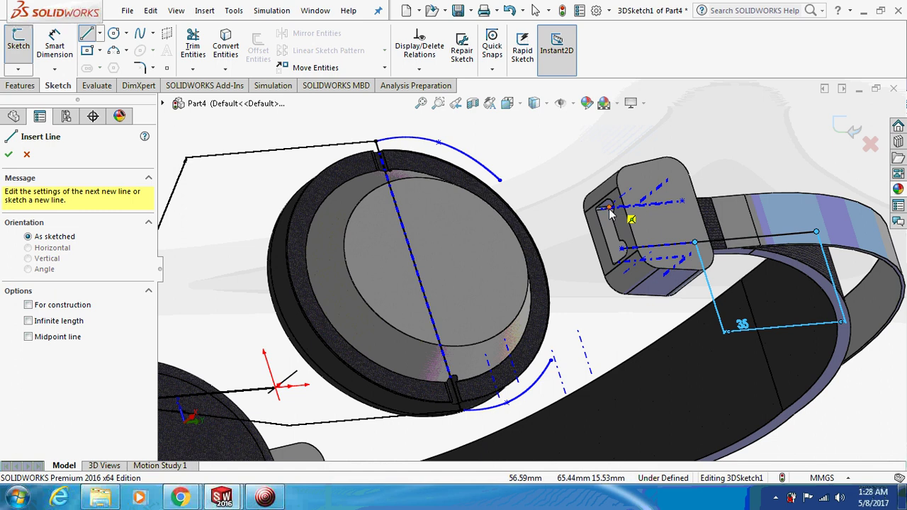
pyautogui.click(608, 208)
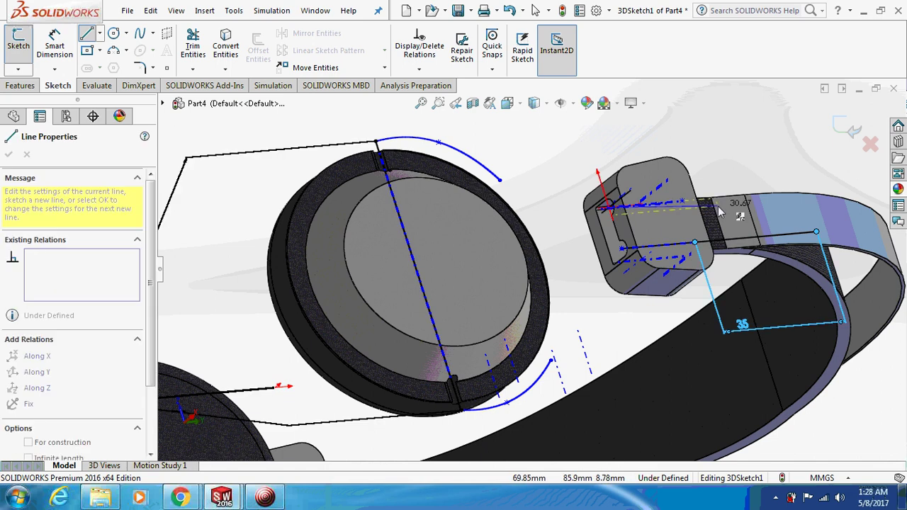
pyautogui.click(683, 203)
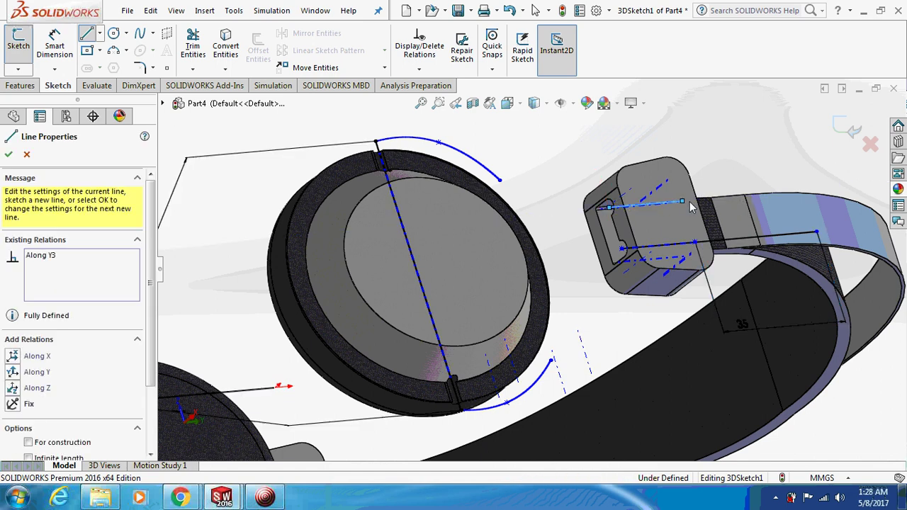
pyautogui.click(815, 194)
pyautogui.press('Escape')
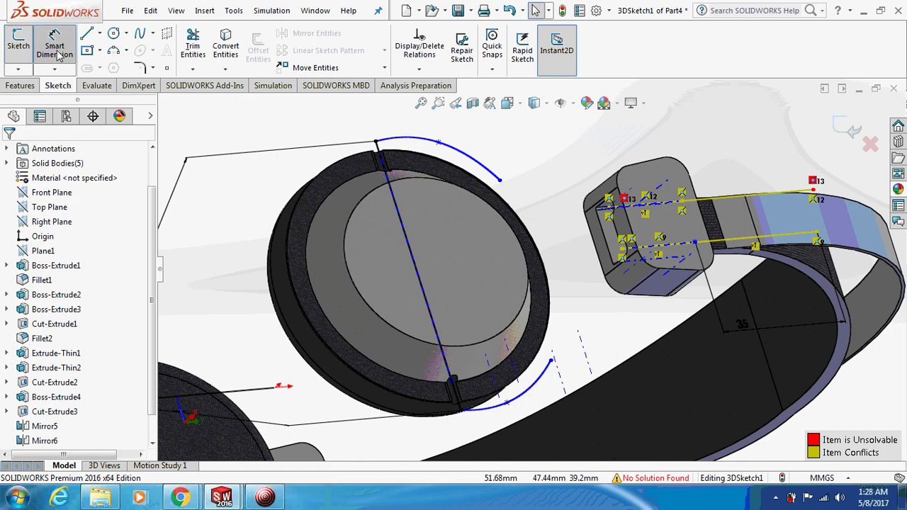
pyautogui.click(56, 49)
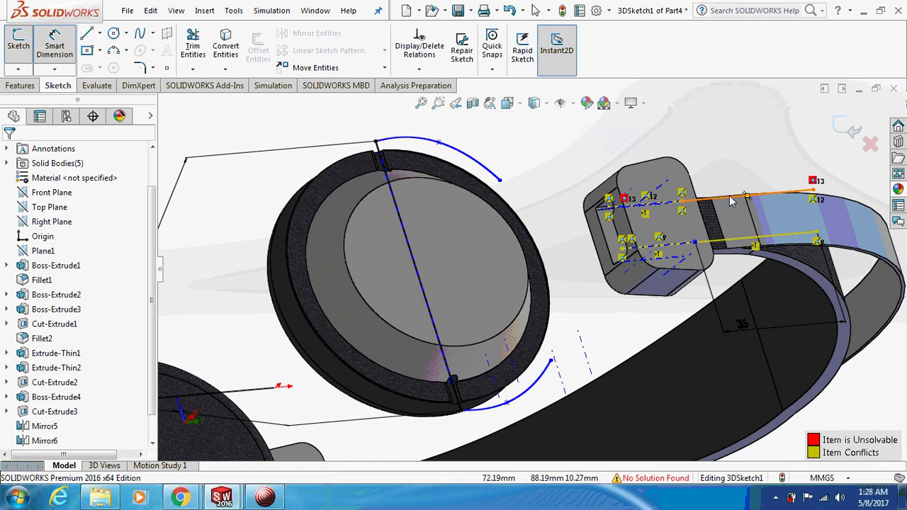
pyautogui.press('Escape')
pyautogui.moveTo(744, 164); pyautogui.dragTo(683, 214, button='middle')
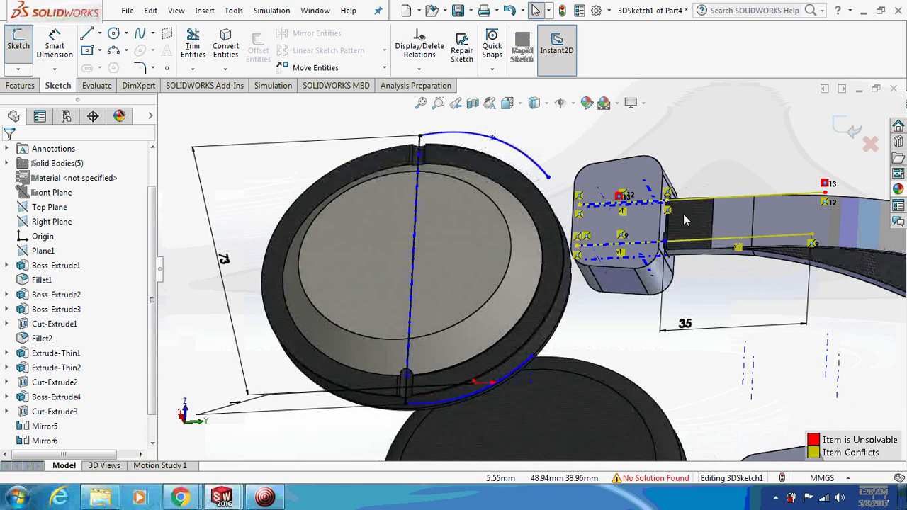
pyautogui.click(280, 493)
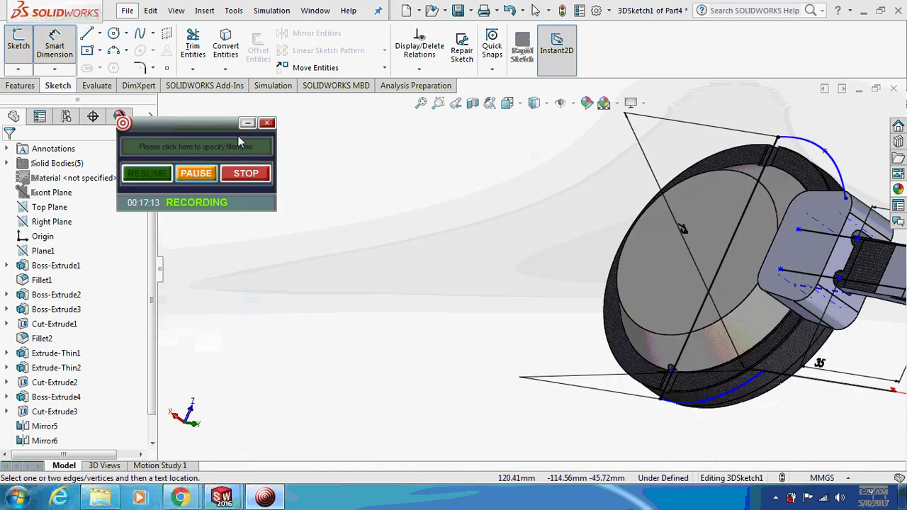
# Step: Sketch a three-point spline joining the free ends of the two 35 mm lines beyond the end block
pyautogui.moveTo(541, 235)
pyautogui.mouseDown(button='middle')
pyautogui.moveTo(575, 276)
pyautogui.moveTo(599, 263)
pyautogui.moveTo(553, 234)
pyautogui.mouseUp(button='middle')
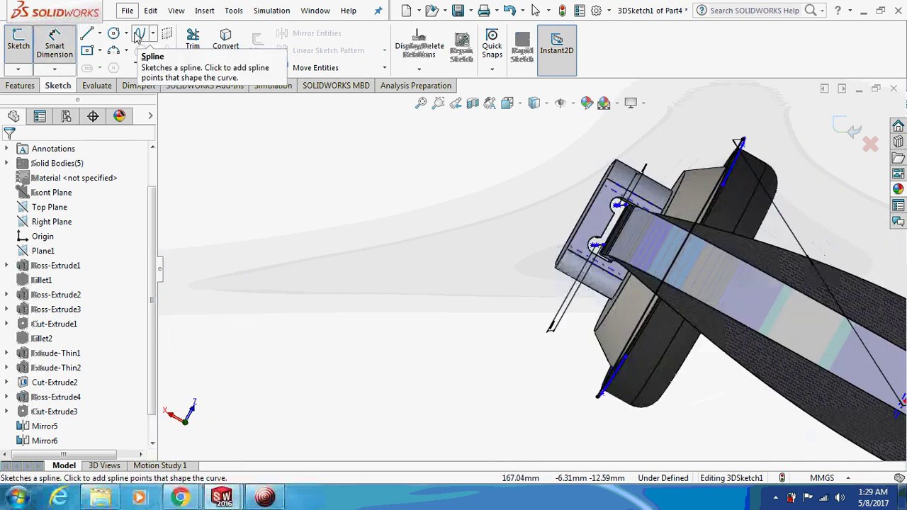
pyautogui.click(139, 34)
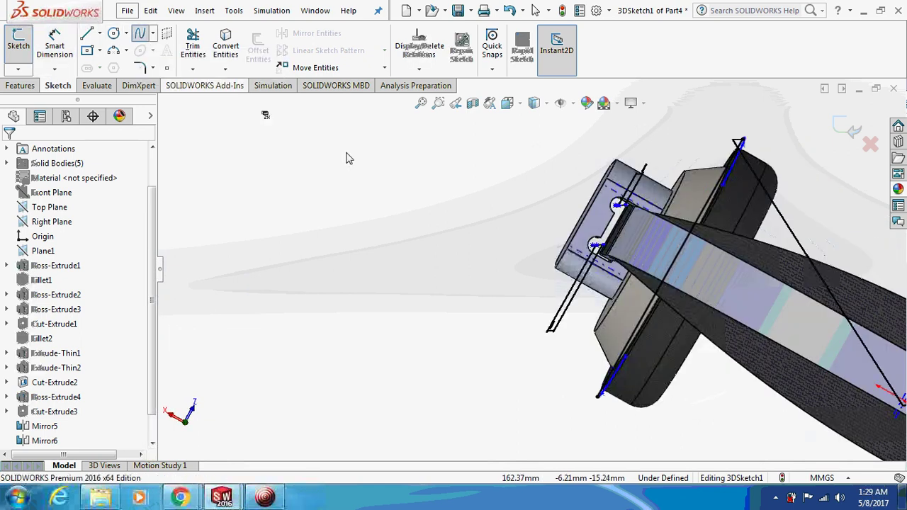
pyautogui.click(603, 243)
pyautogui.doubleClick(619, 206)
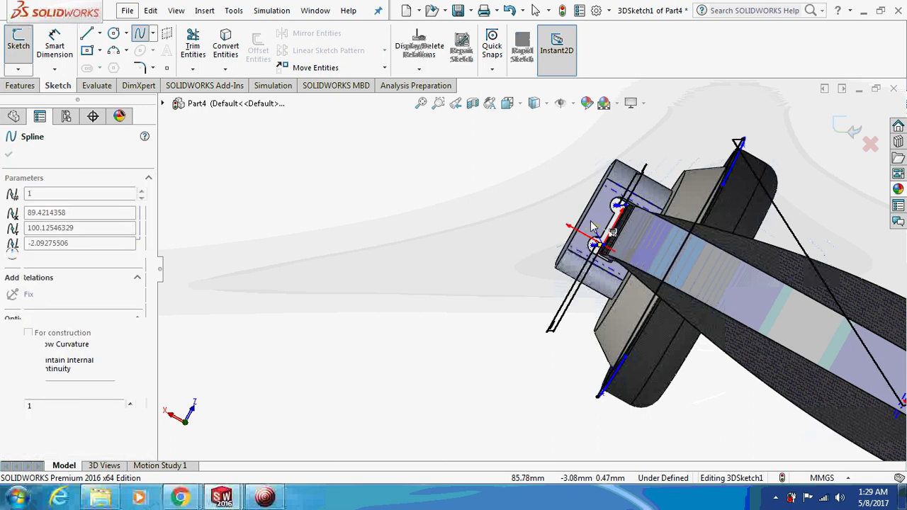
pyautogui.moveTo(594, 222); pyautogui.dragTo(672, 257, button='middle')
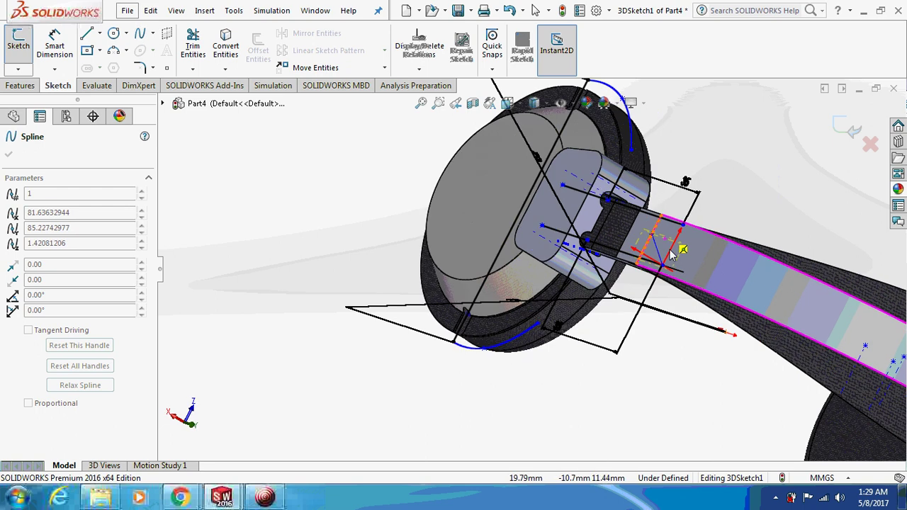
pyautogui.moveTo(671, 257); pyautogui.dragTo(691, 241, button='middle')
pyautogui.click(684, 270)
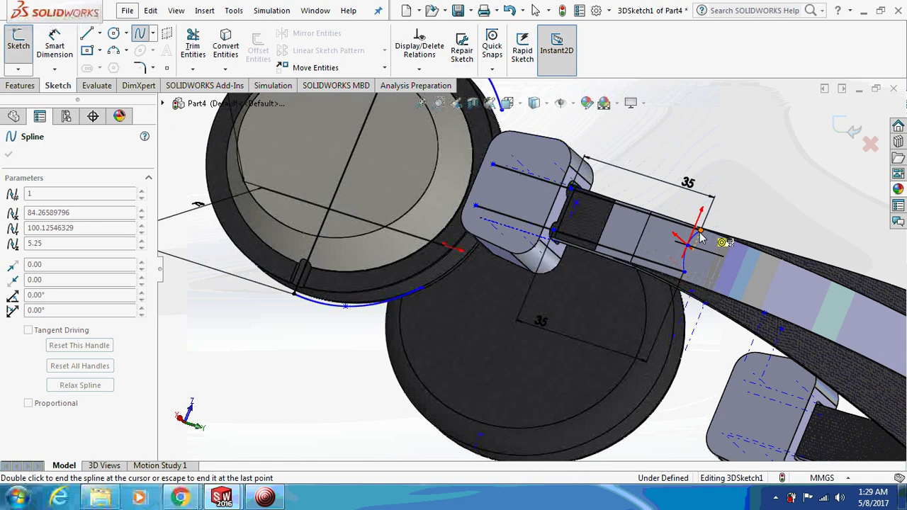
pyautogui.doubleClick(699, 235)
pyautogui.moveTo(699, 236); pyautogui.dragTo(774, 215, button='middle')
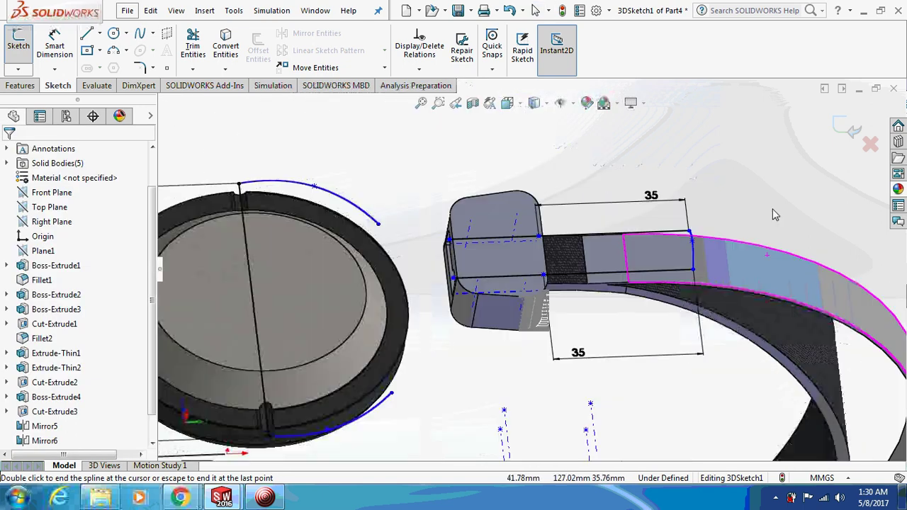
# Step: Bulge the joining spline past the line ends by moving its middle point to about X 83.65, Y 104.7, Z 0.17
pyautogui.click(693, 242)
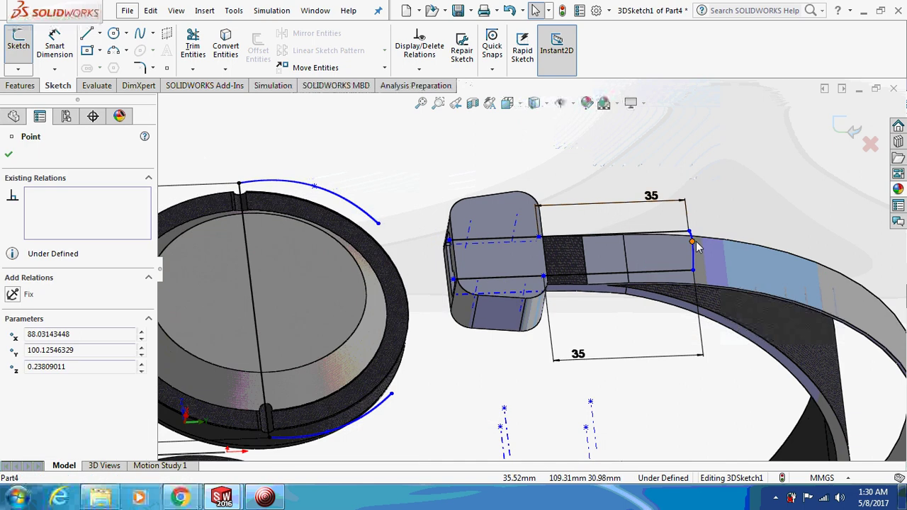
pyautogui.moveTo(704, 246); pyautogui.dragTo(717, 240)
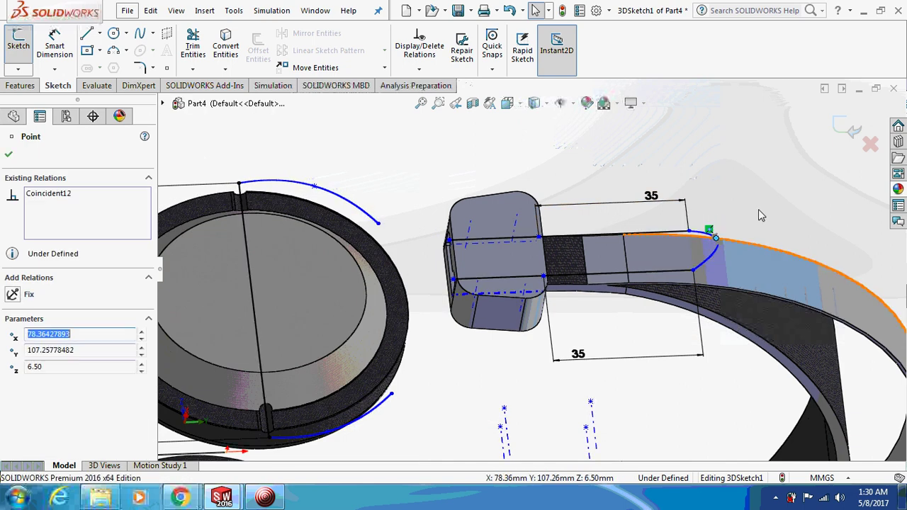
pyautogui.press('Escape')
pyautogui.moveTo(709, 234)
pyautogui.mouseDown(button='middle')
pyautogui.moveTo(697, 220)
pyautogui.moveTo(691, 238)
pyautogui.mouseUp(button='middle')
pyautogui.moveTo(691, 237)
pyautogui.mouseDown()
pyautogui.moveTo(685, 286)
pyautogui.moveTo(660, 245)
pyautogui.moveTo(685, 253)
pyautogui.mouseUp()
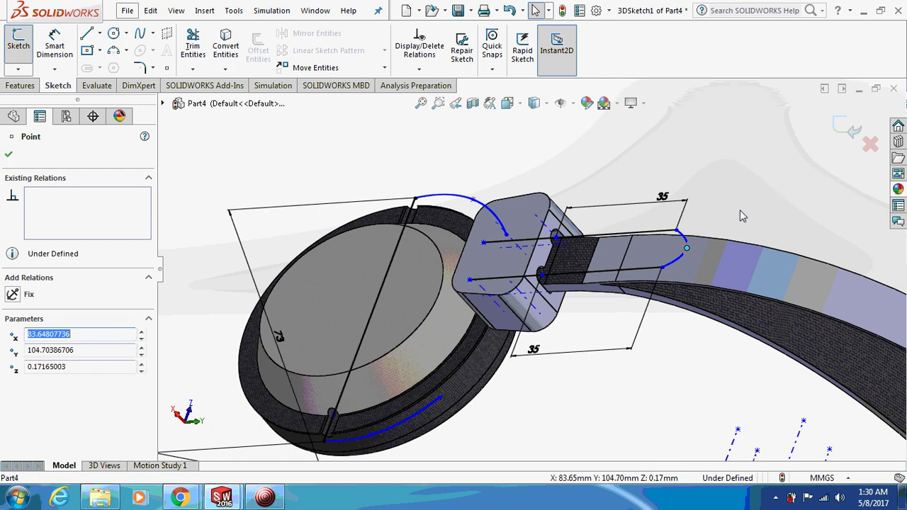
# Step: Shift the joining spline's middle point away from the headband surface to about X 88.1, Y 104.5, Z 0.1
pyautogui.moveTo(708, 216); pyautogui.dragTo(671, 175, button='middle')
pyautogui.click(640, 224)
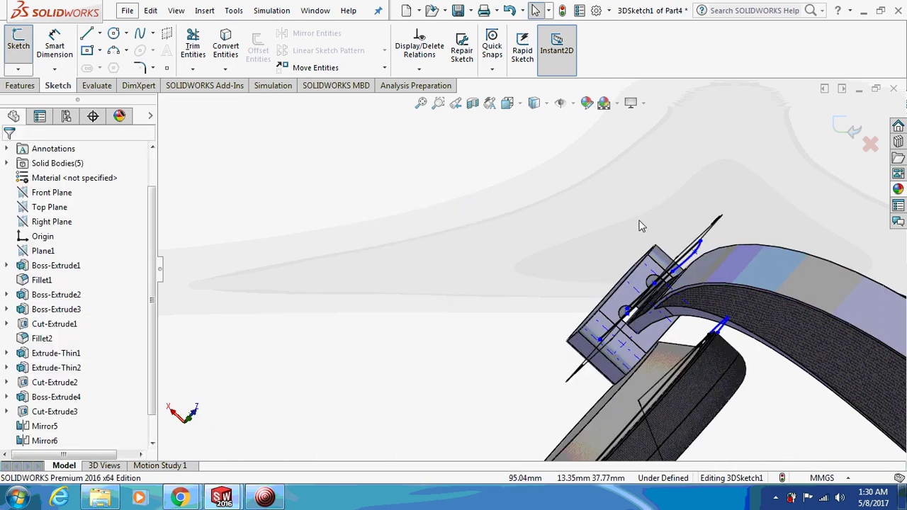
pyautogui.click(695, 251)
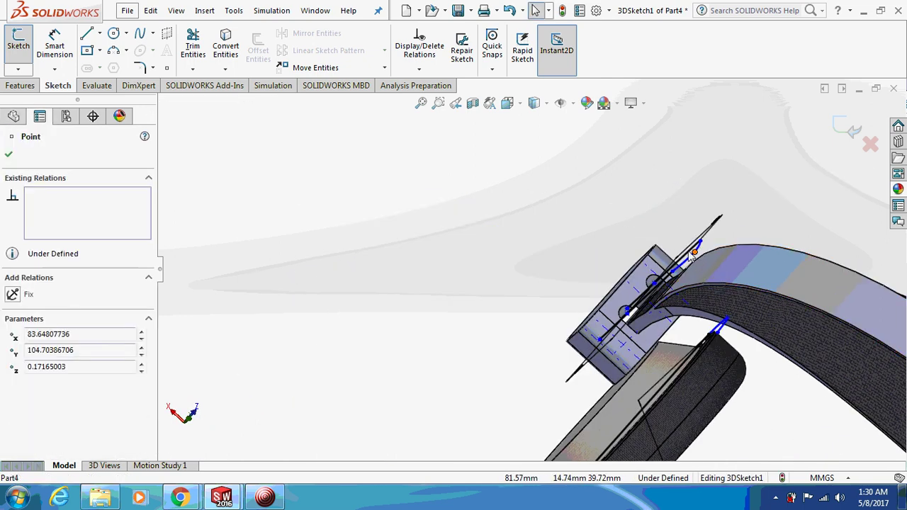
pyautogui.moveTo(685, 243); pyautogui.dragTo(700, 239)
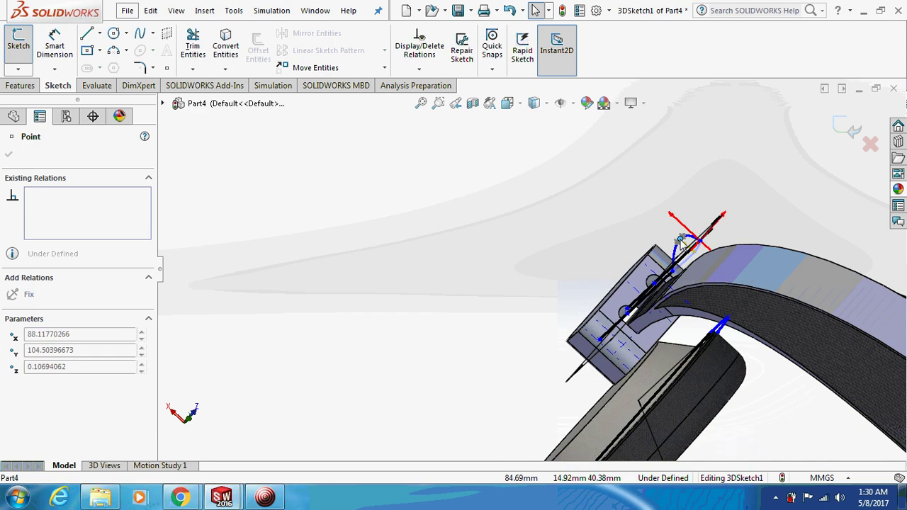
pyautogui.click(626, 223)
# Step: Add tangent relations between the joining spline and both 35 mm lines
pyautogui.moveTo(623, 222); pyautogui.dragTo(691, 259, button='middle')
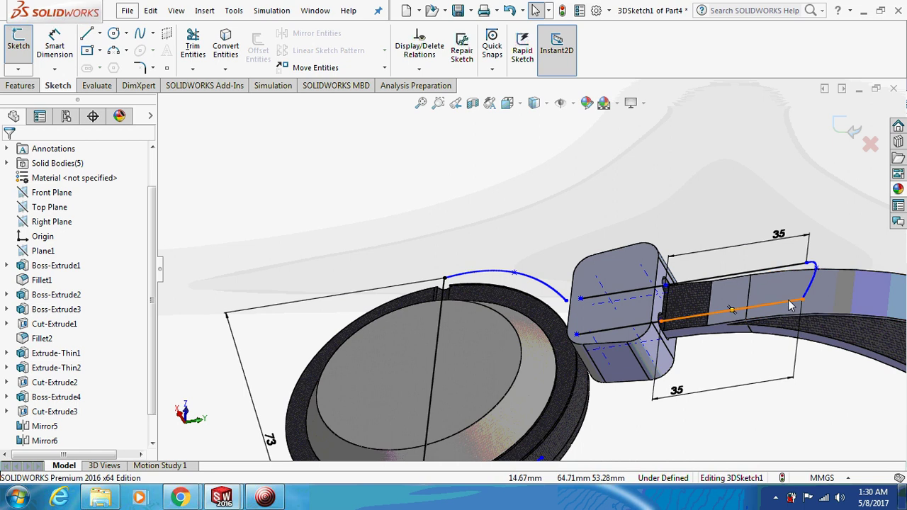
pyautogui.click(791, 303)
pyautogui.keyDown('ctrl'); pyautogui.click(809, 284); pyautogui.keyUp('ctrl')
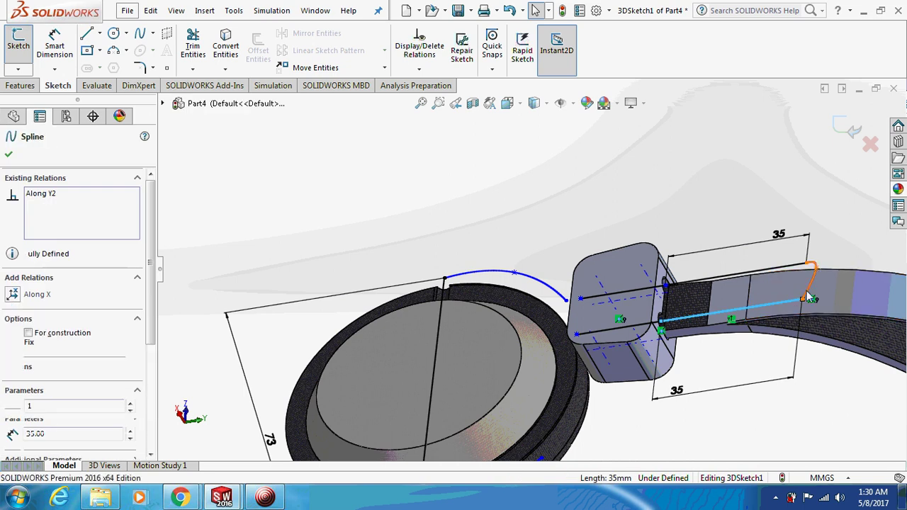
pyautogui.click(14, 369)
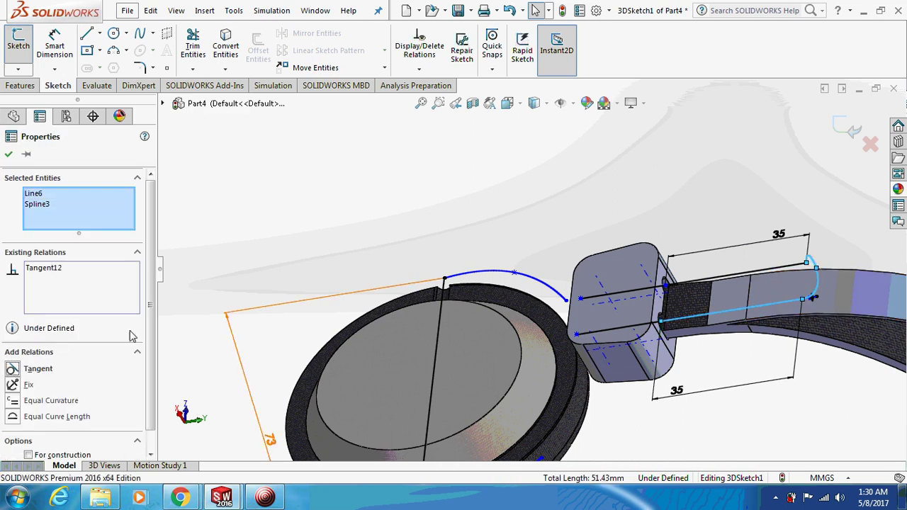
pyautogui.click(370, 212)
pyautogui.click(798, 271)
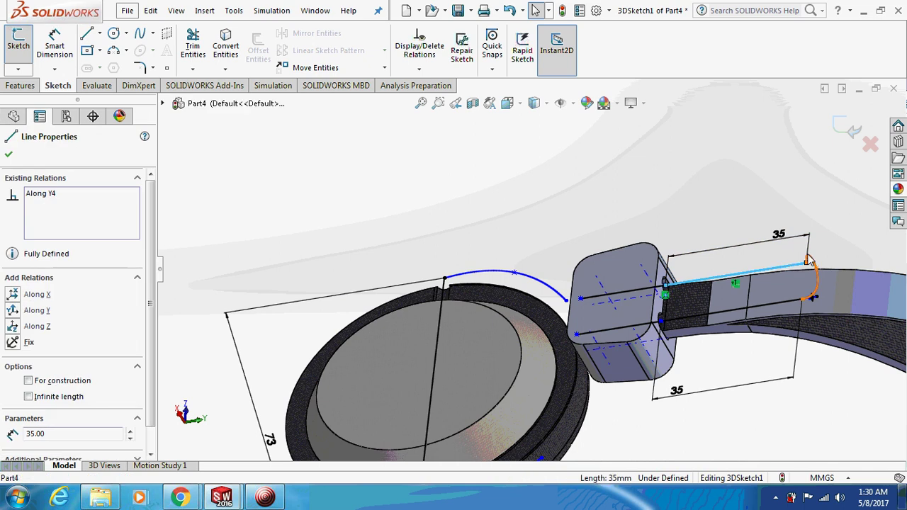
pyautogui.click(810, 261)
pyautogui.keyDown('ctrl'); pyautogui.click(810, 260); pyautogui.keyUp('ctrl')
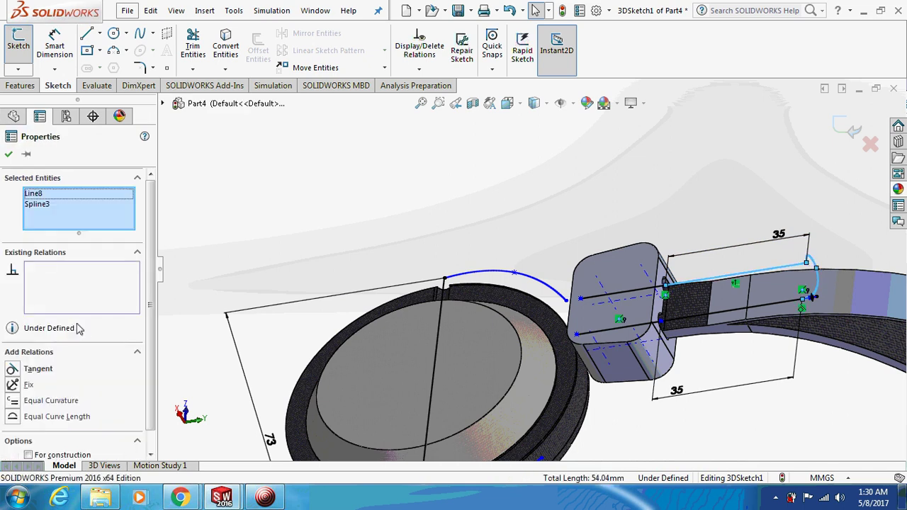
pyautogui.click(12, 369)
pyautogui.click(327, 231)
# Step: Sketch a two-point spline from the negative-Z rim spline's free end to the end block's slot point at Y 44.13, Z -5.25
pyautogui.moveTo(411, 224); pyautogui.dragTo(99, 34, button='middle')
pyautogui.click(141, 37)
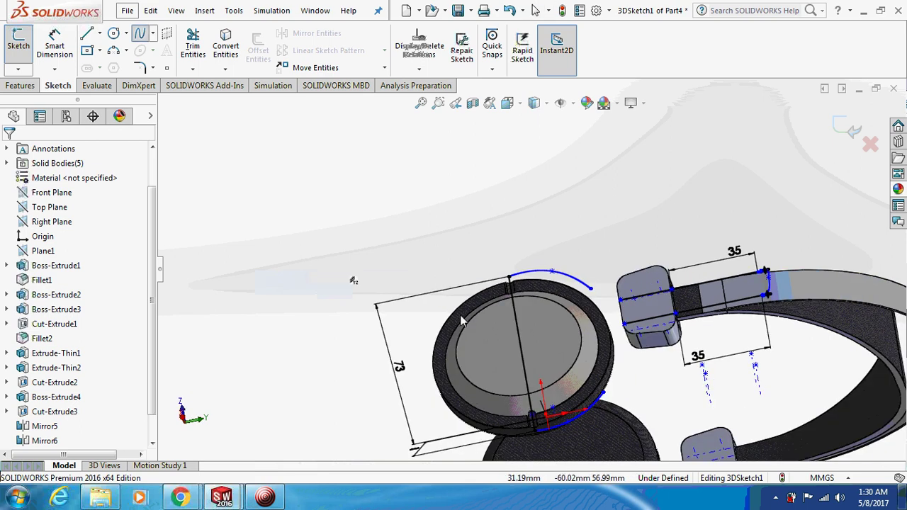
pyautogui.click(603, 394)
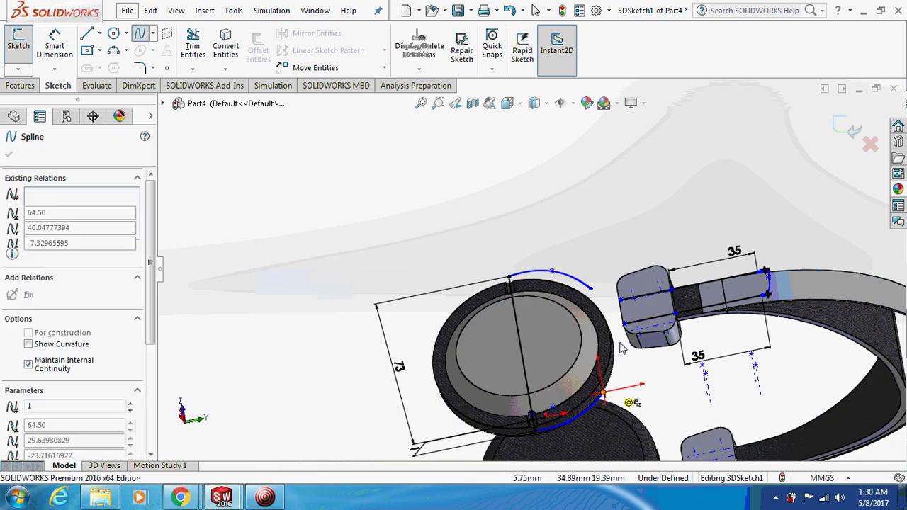
pyautogui.moveTo(628, 342)
pyautogui.mouseDown(button='middle')
pyautogui.moveTo(613, 327)
pyautogui.moveTo(622, 328)
pyautogui.mouseUp(button='middle')
pyautogui.click(622, 328)
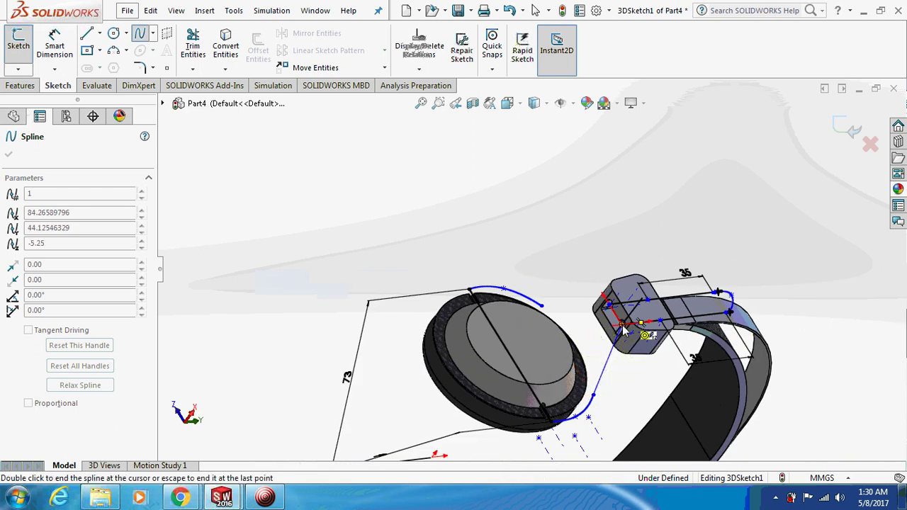
pyautogui.press('Escape')
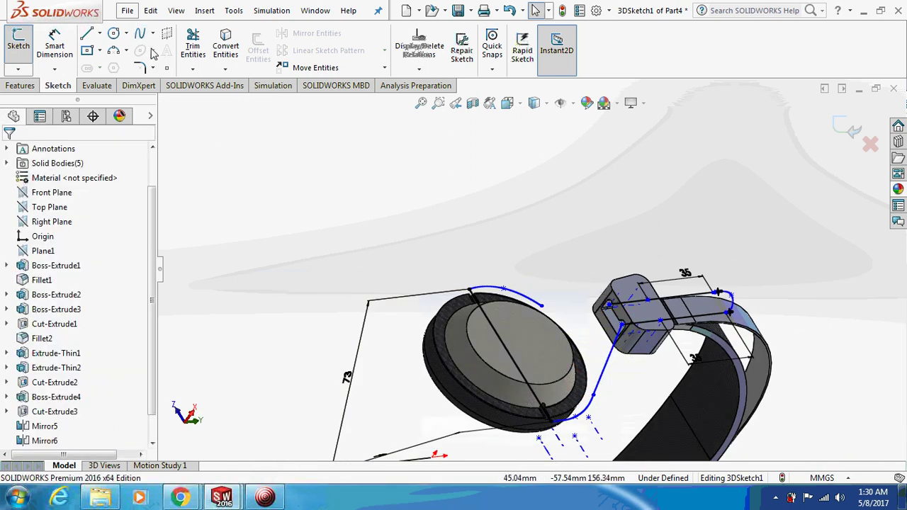
# Step: Sketch a two-point spline from the positive-Z rim spline's free end to the end block's slot point at Y 44.13, Z 5.25
pyautogui.click(140, 33)
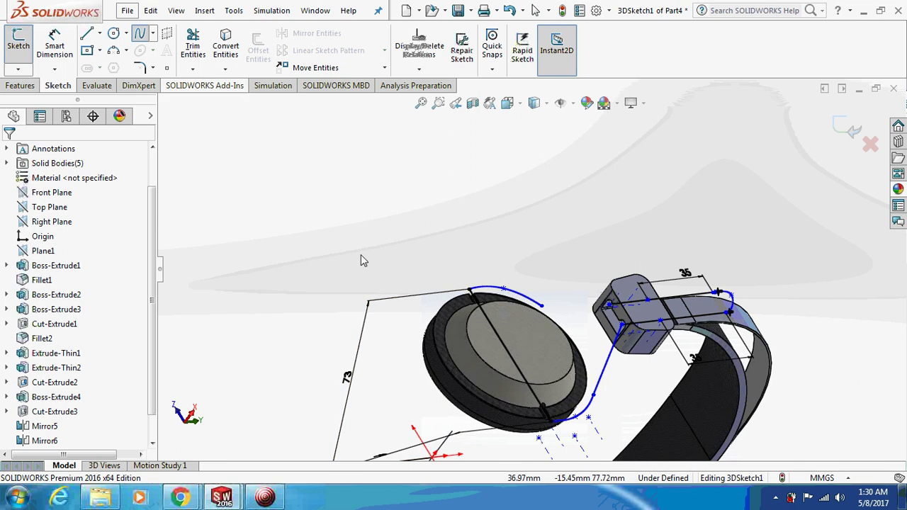
pyautogui.click(543, 307)
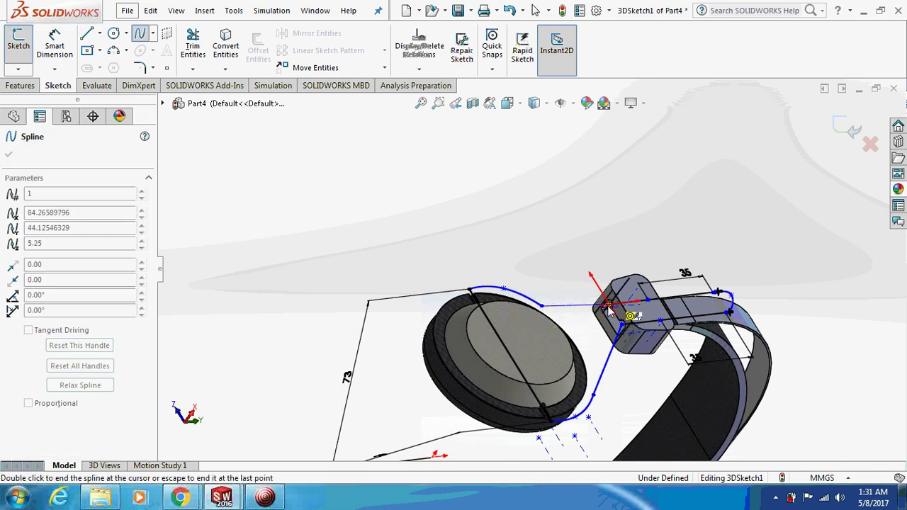
pyautogui.doubleClick(608, 309)
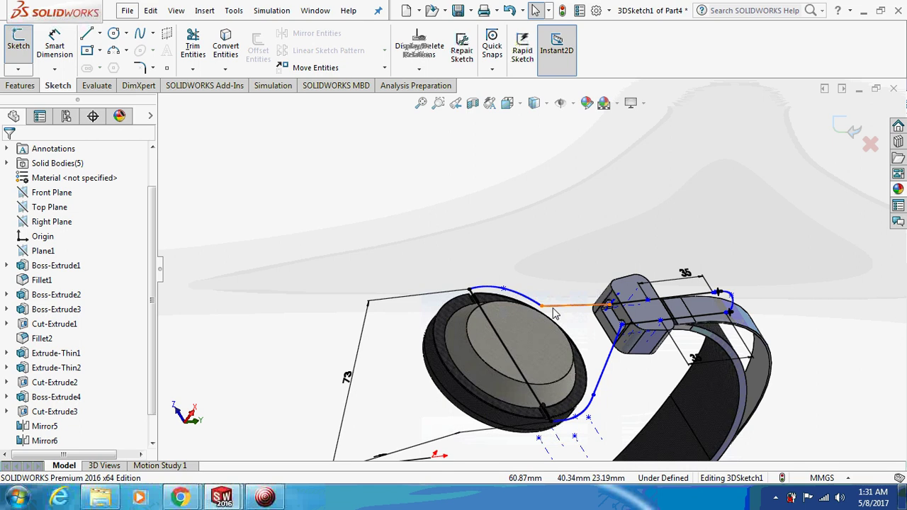
# Step: Add a tangent relation between each ear cup rim spline and the connecting spline joined to its end
pyautogui.click(543, 307)
pyautogui.keyDown('ctrl'); pyautogui.click(535, 303); pyautogui.keyUp('ctrl')
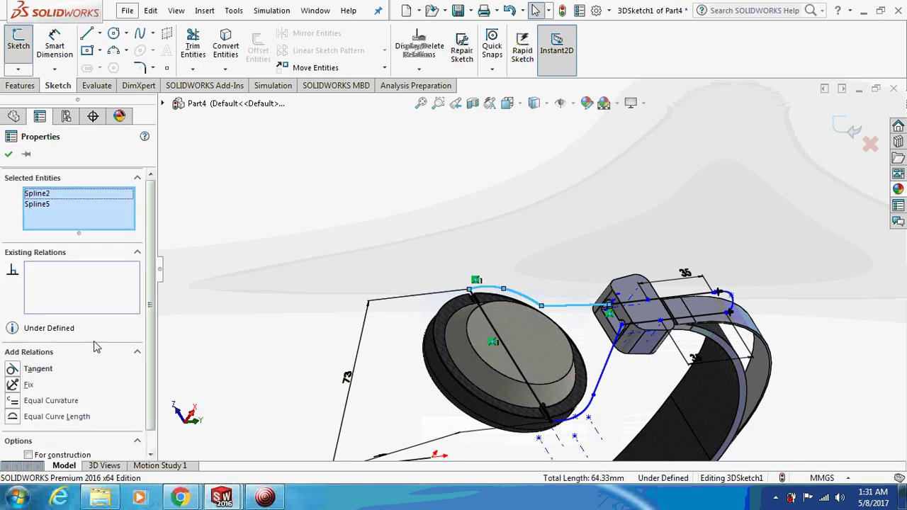
pyautogui.click(34, 369)
pyautogui.click(507, 234)
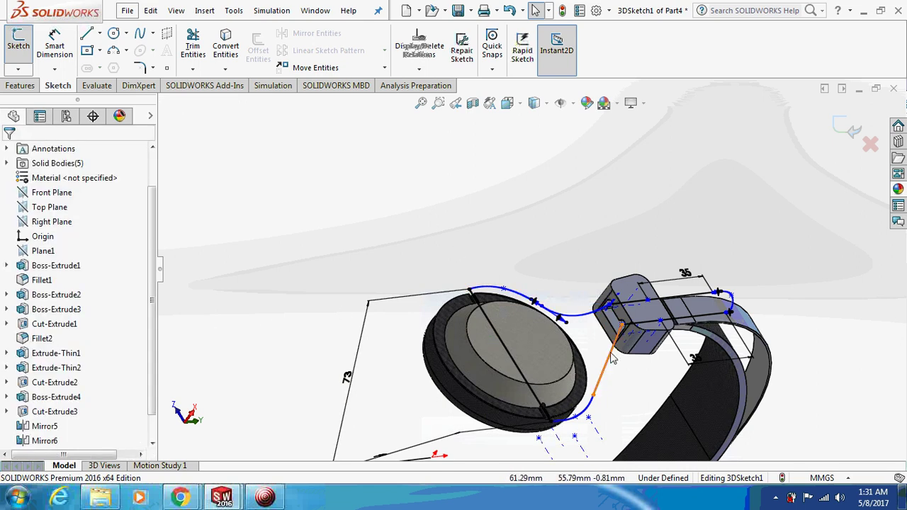
pyautogui.click(606, 372)
pyautogui.keyDown('ctrl'); pyautogui.click(588, 409); pyautogui.keyUp('ctrl')
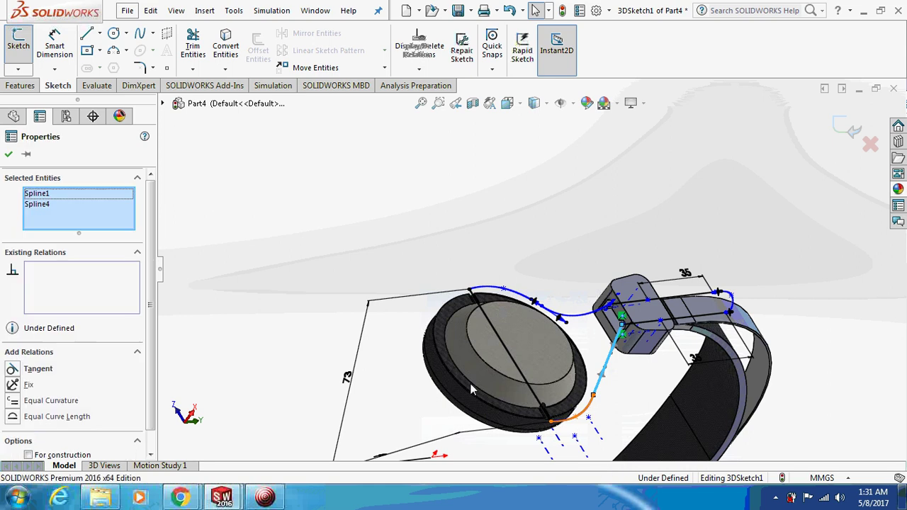
pyautogui.click(15, 369)
pyautogui.click(381, 208)
# Step: Add tangent relations between both connecting splines and the 21 mm lines running through the end block
pyautogui.moveTo(480, 225); pyautogui.dragTo(454, 215, button='middle')
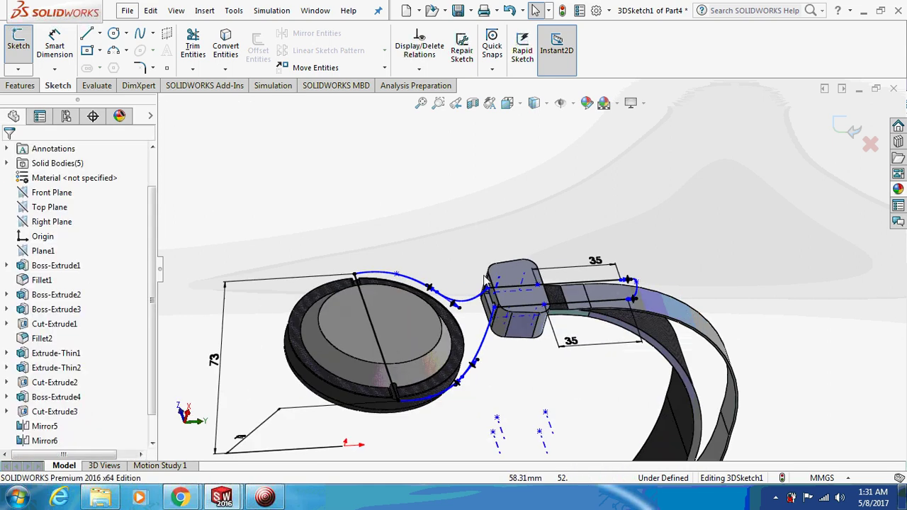
pyautogui.click(517, 310)
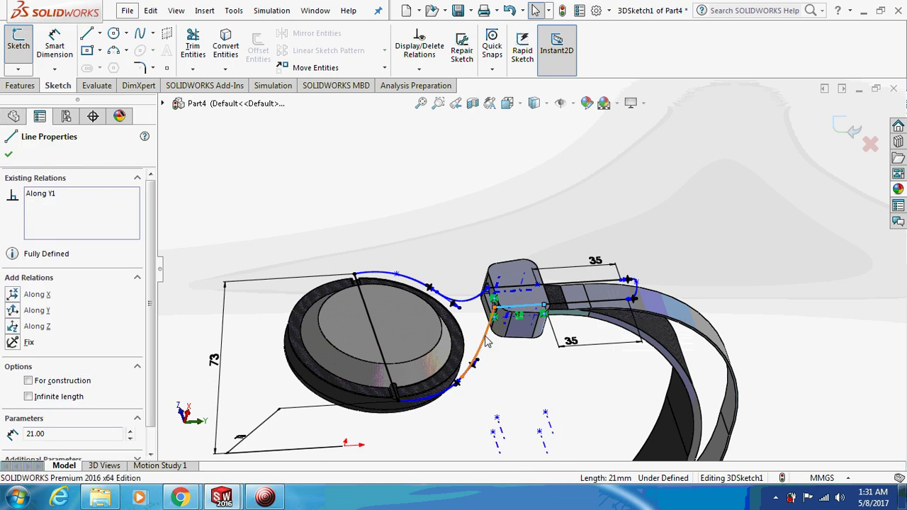
pyautogui.keyDown('ctrl'); pyautogui.click(483, 339); pyautogui.keyUp('ctrl')
pyautogui.click(12, 370)
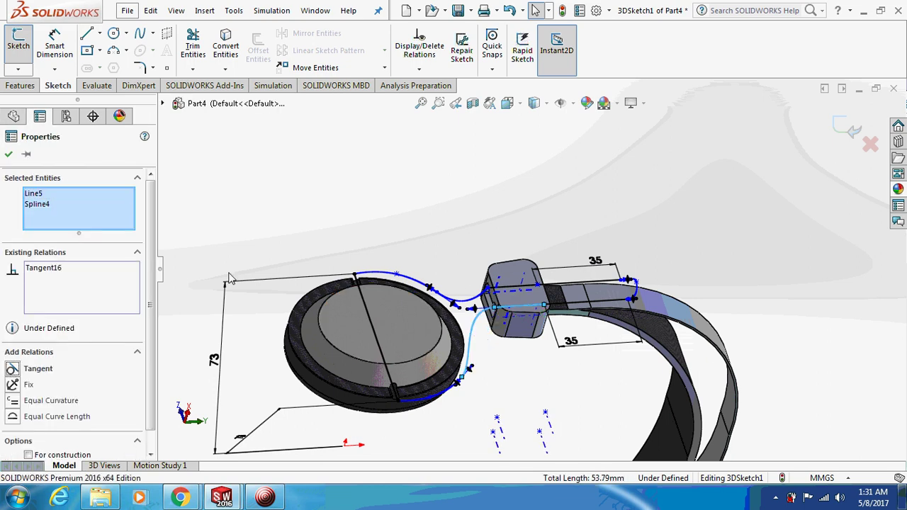
pyautogui.click(381, 213)
pyautogui.click(506, 291)
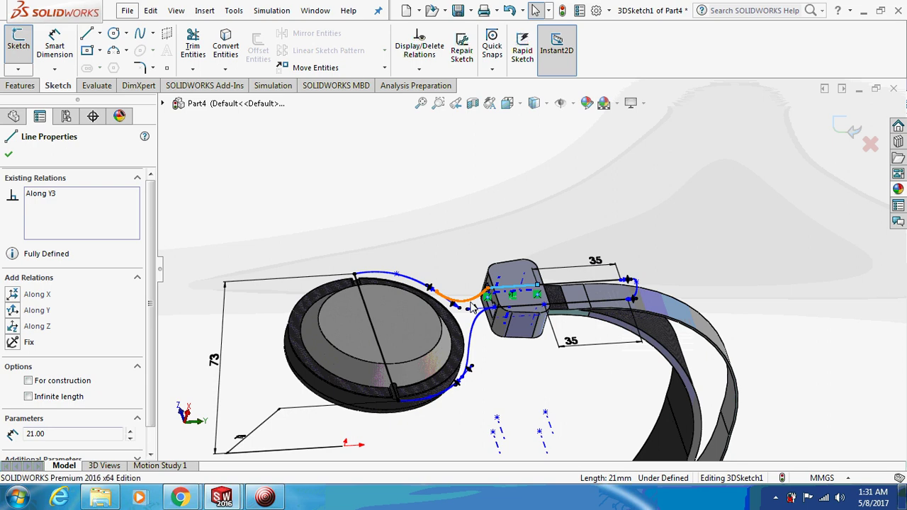
pyautogui.keyDown('ctrl'); pyautogui.click(468, 303); pyautogui.keyUp('ctrl')
pyautogui.click(12, 369)
pyautogui.click(295, 224)
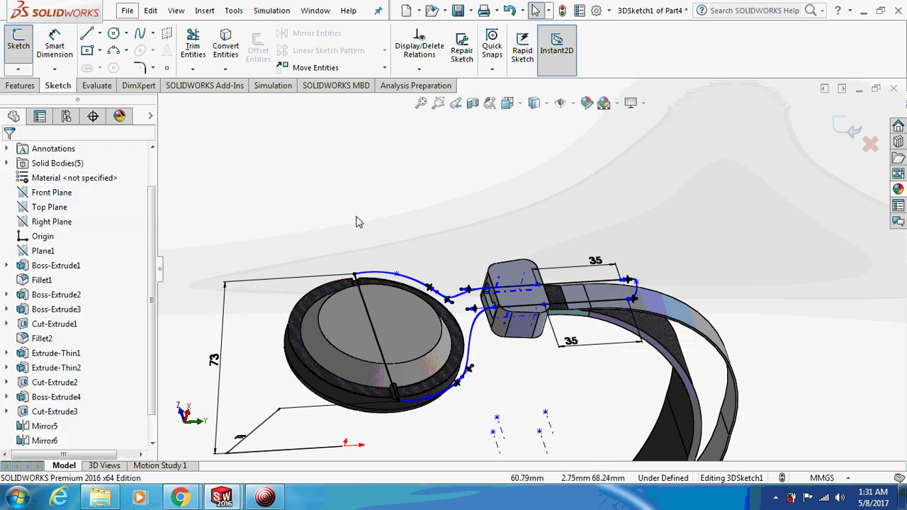
pyautogui.moveTo(409, 220); pyautogui.dragTo(507, 404, button='middle')
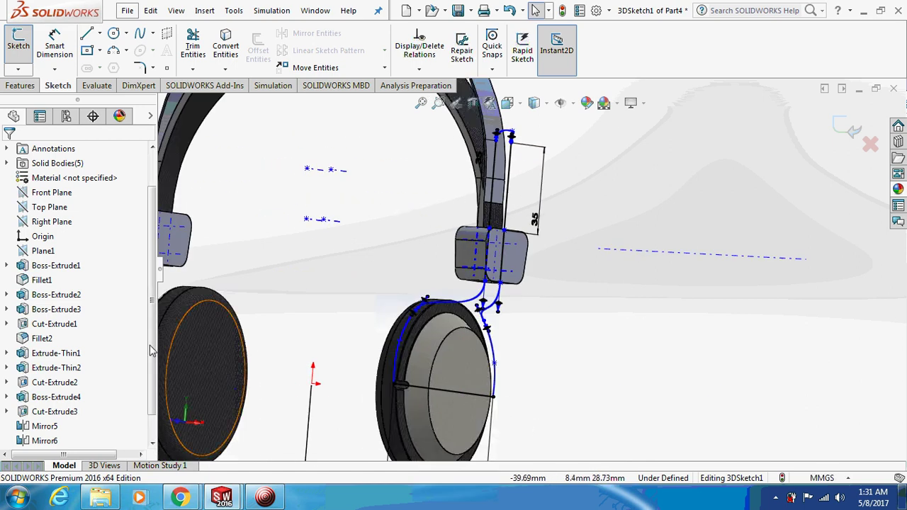
pyautogui.rightClick(68, 193)
pyautogui.click(84, 183)
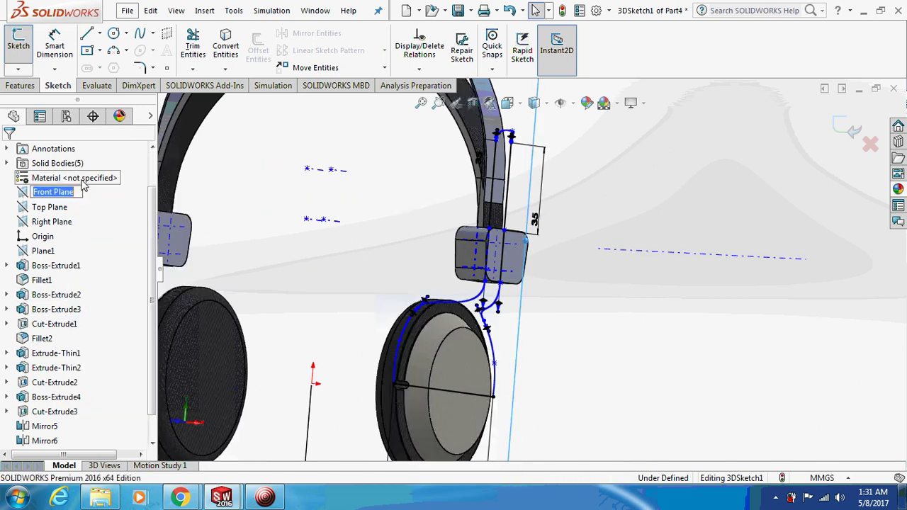
pyautogui.press('Escape')
# Step: Close the 3D sketch with its changes kept and start a new sketch on the Front Plane
pyautogui.click(869, 141)
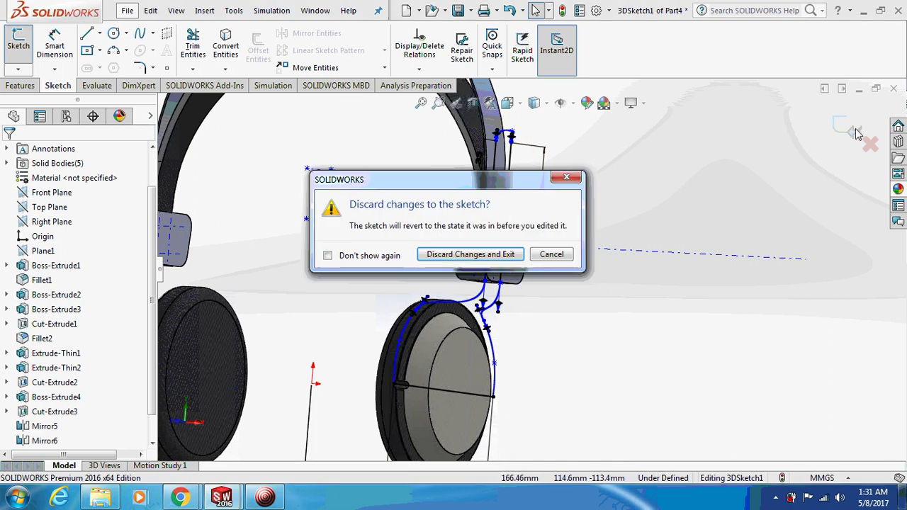
pyautogui.click(470, 254)
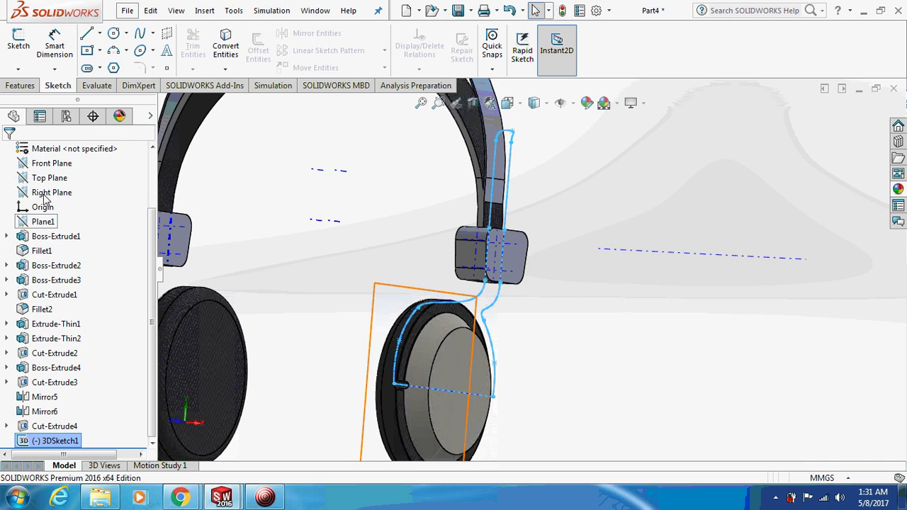
pyautogui.click(49, 163)
pyautogui.rightClick(50, 163)
pyautogui.click(75, 147)
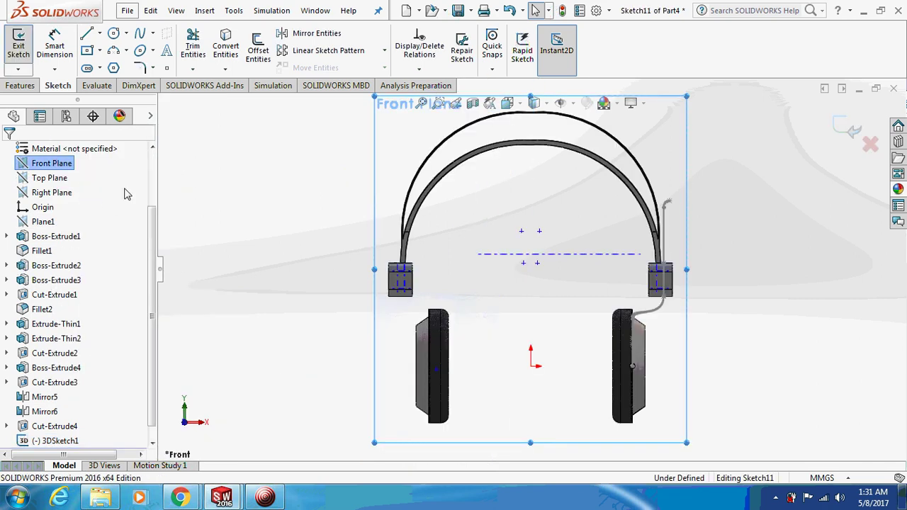
# Step: Sketch a circle of about 0.98 mm radius centred on the 3D path in the ear cup notch at X 64.5, Y 0
pyautogui.scroll(-1, 121, 64)
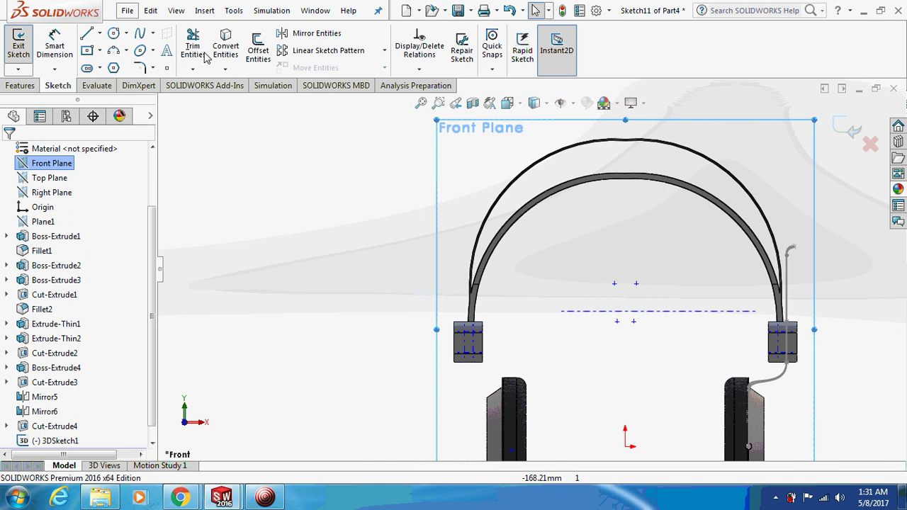
pyautogui.click(112, 35)
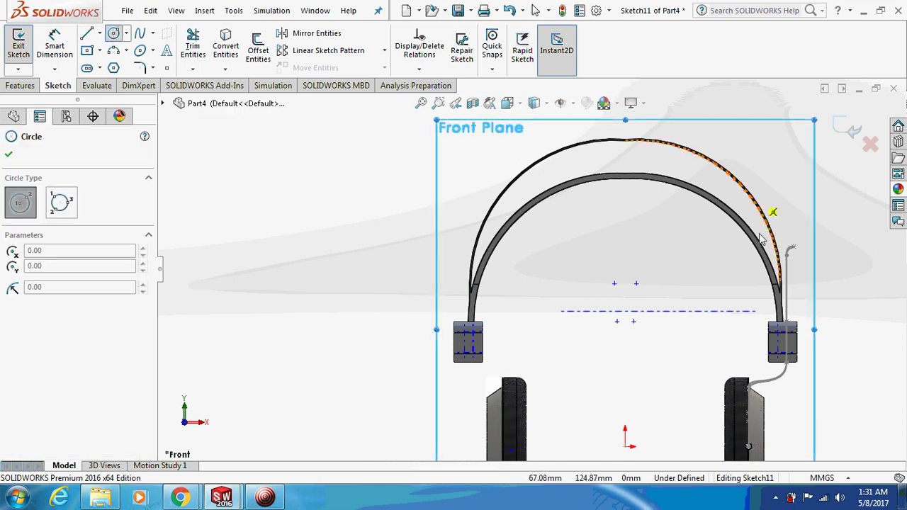
pyautogui.click(438, 103)
pyautogui.moveTo(721, 402); pyautogui.dragTo(772, 469)
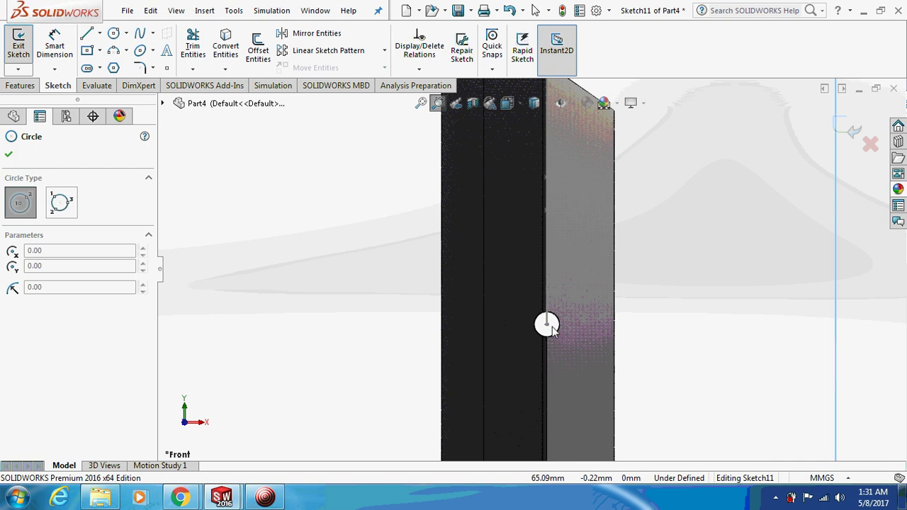
pyautogui.press('Escape')
pyautogui.click(547, 324)
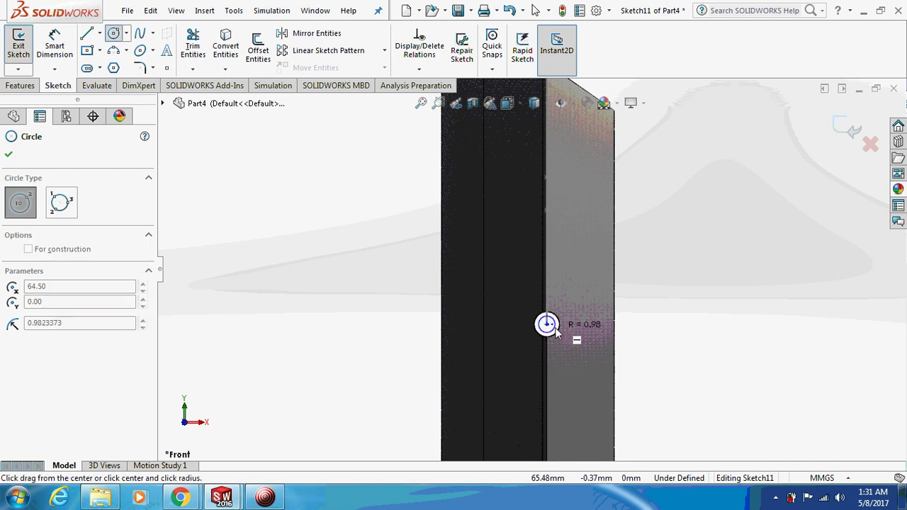
pyautogui.click(556, 335)
pyautogui.press('Escape')
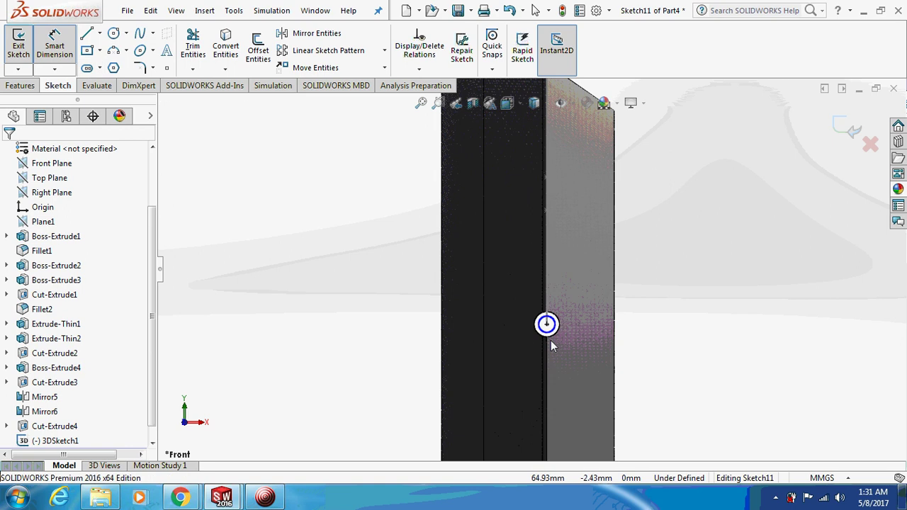
# Step: Dimension the circle's diameter as 2.5 mm
pyautogui.click(554, 336)
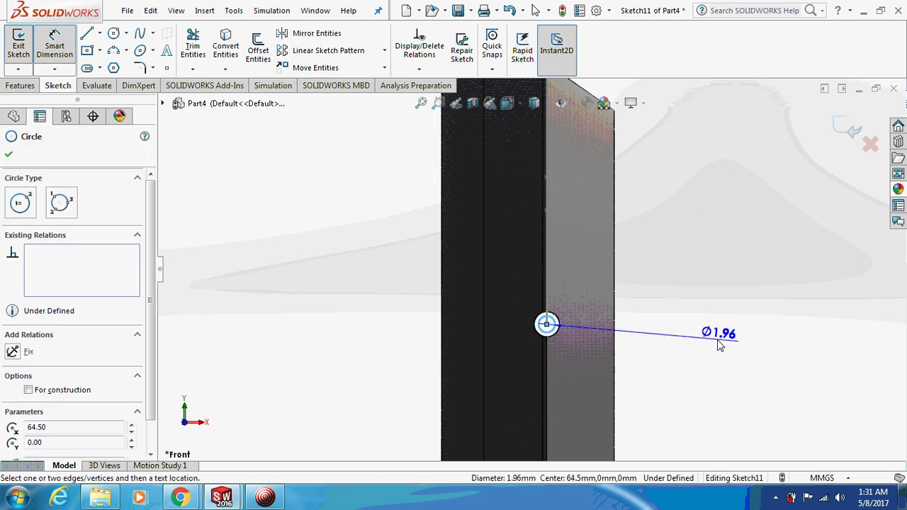
pyautogui.click(717, 340)
pyautogui.write('2.5')
pyautogui.press('Return')
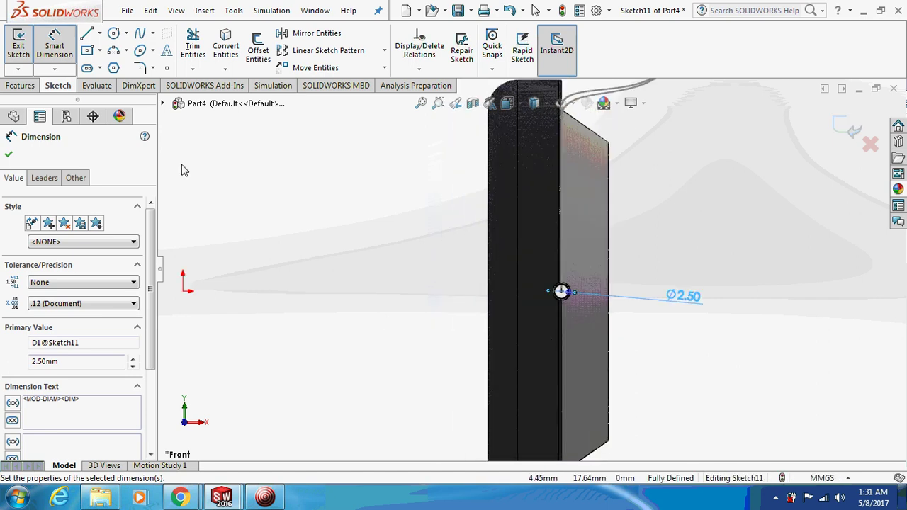
# Step: Create a Swept Boss/Base using the 2.5 mm circle as the profile and 3DSketch1 as the path
pyautogui.click(20, 85)
pyautogui.click(131, 38)
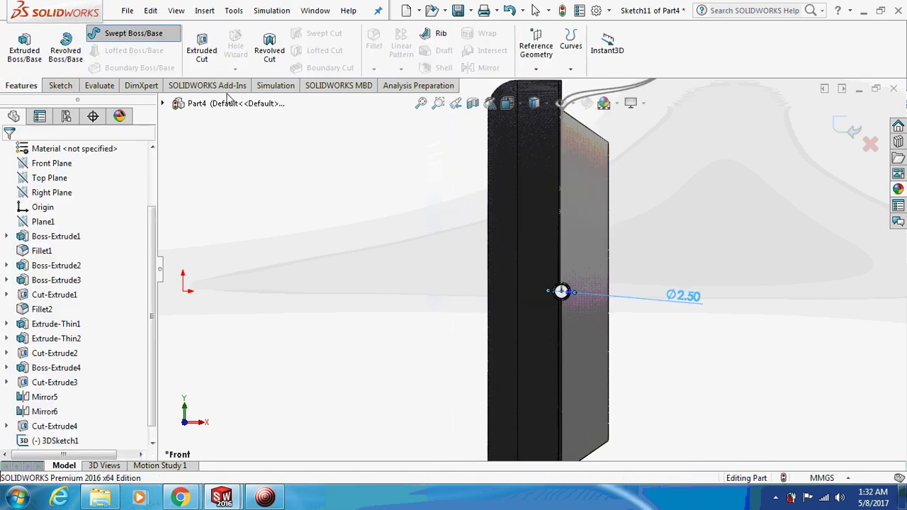
pyautogui.moveTo(443, 242); pyautogui.dragTo(404, 255, button='middle')
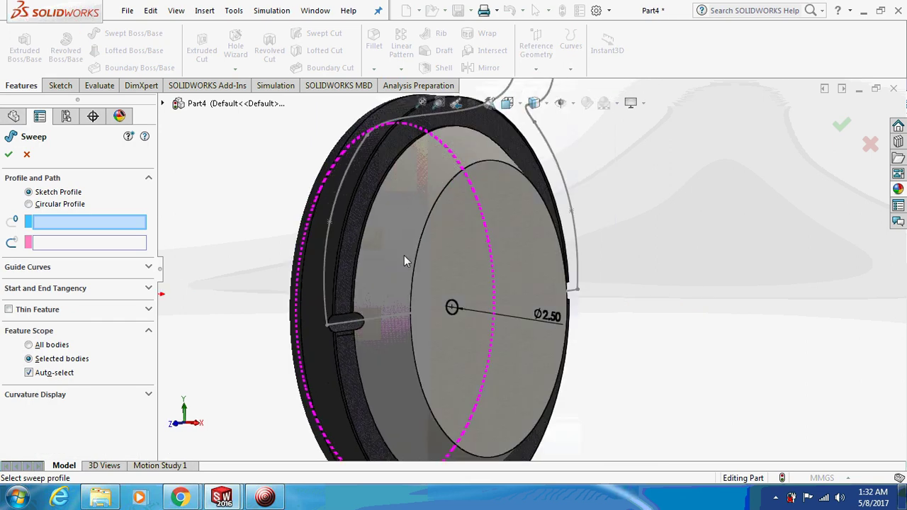
pyautogui.click(451, 313)
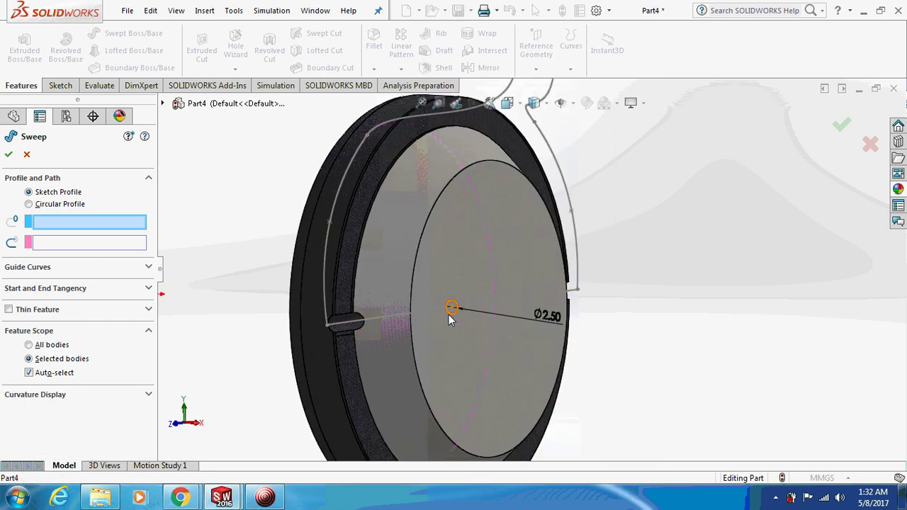
pyautogui.click(325, 287)
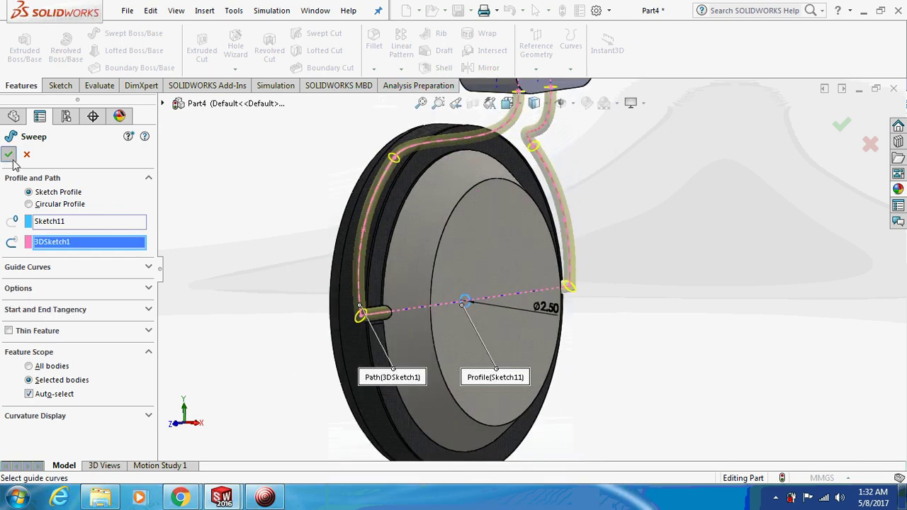
pyautogui.press('Return')
# Step: Hide the sketches in the model view
pyautogui.keyDown('ctrl'); pyautogui.moveTo(318, 263); pyautogui.dragTo(450, 283, button='middle'); pyautogui.keyUp('ctrl')
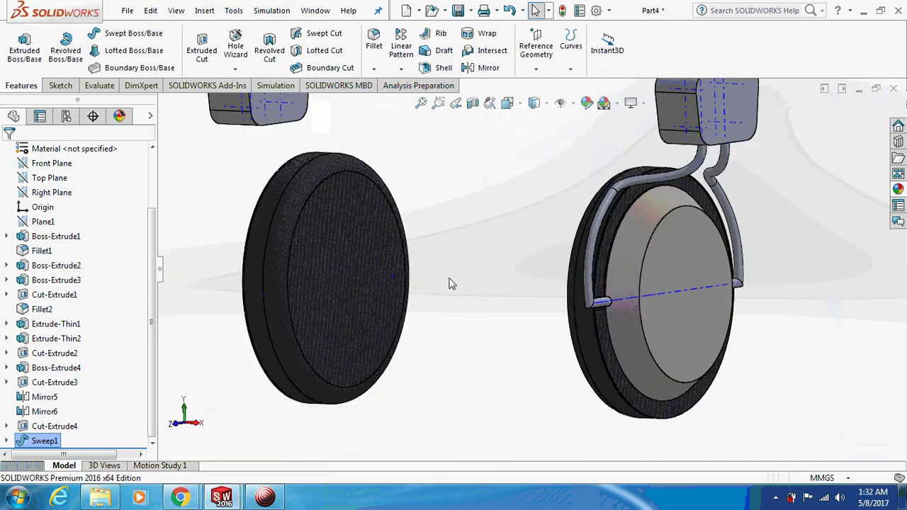
pyautogui.hotkey('ctrl', '1')
pyautogui.moveTo(522, 287)
pyautogui.mouseDown(button='middle')
pyautogui.moveTo(478, 277)
pyautogui.moveTo(450, 295)
pyautogui.mouseUp(button='middle')
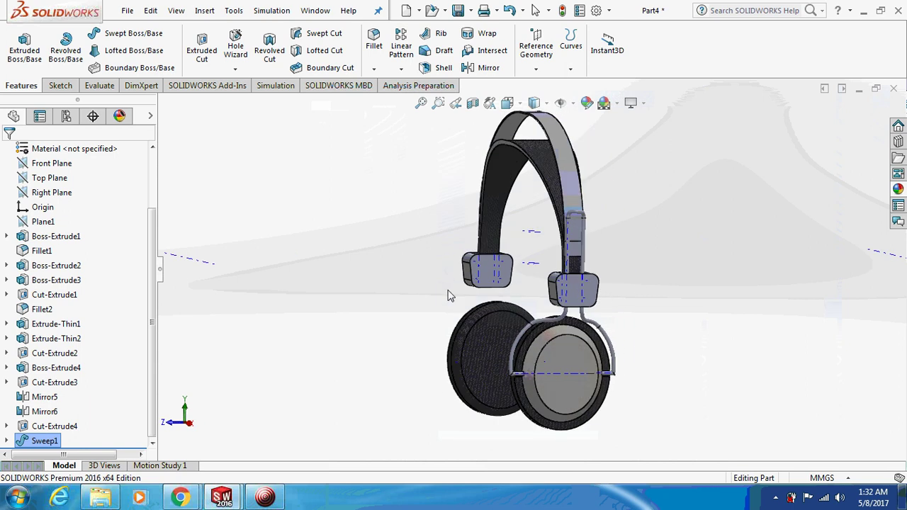
pyautogui.click(560, 102)
pyautogui.click(581, 143)
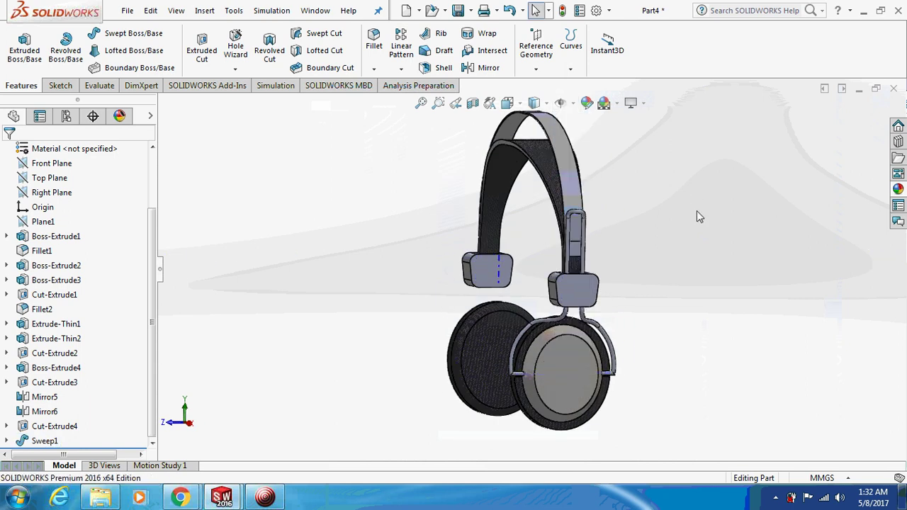
# Step: Mirror the swept connector body about the Right Plane to the other ear cup, without merging solids
pyautogui.moveTo(697, 216); pyautogui.dragTo(726, 271, button='middle')
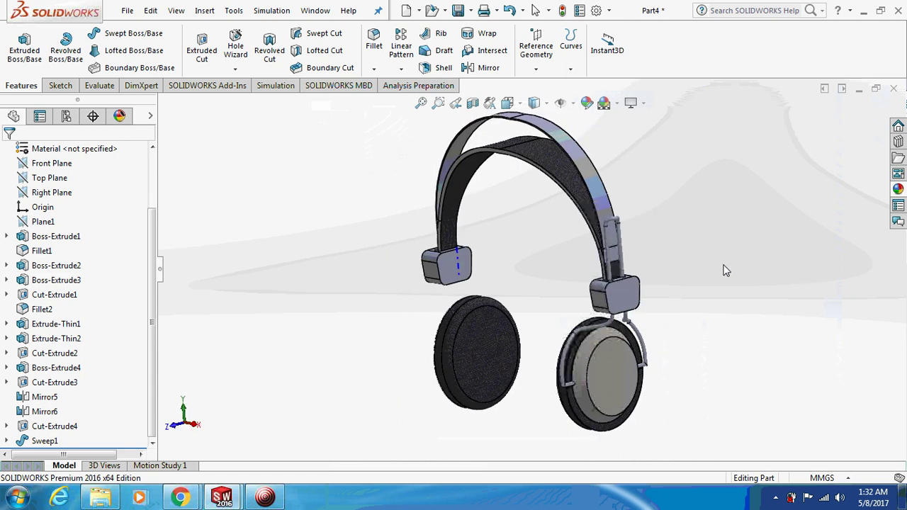
pyautogui.click(401, 69)
pyautogui.click(420, 117)
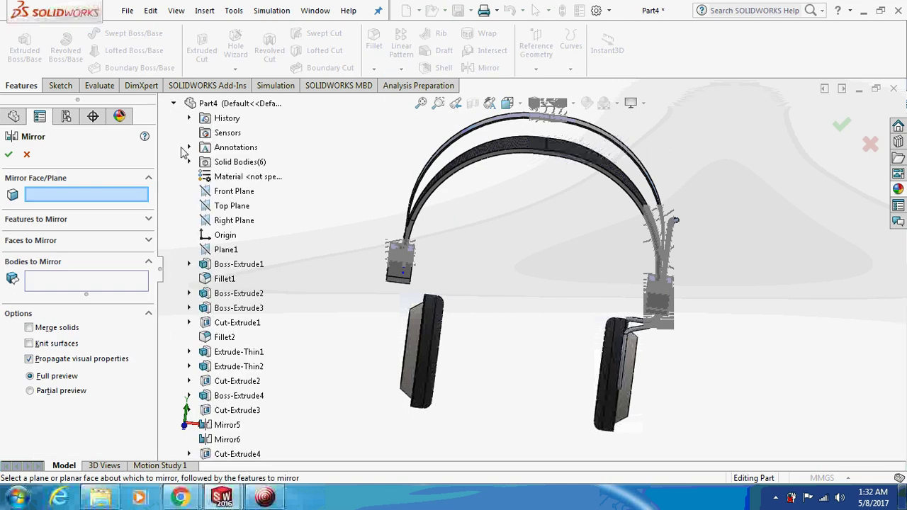
pyautogui.click(234, 220)
pyautogui.click(676, 234)
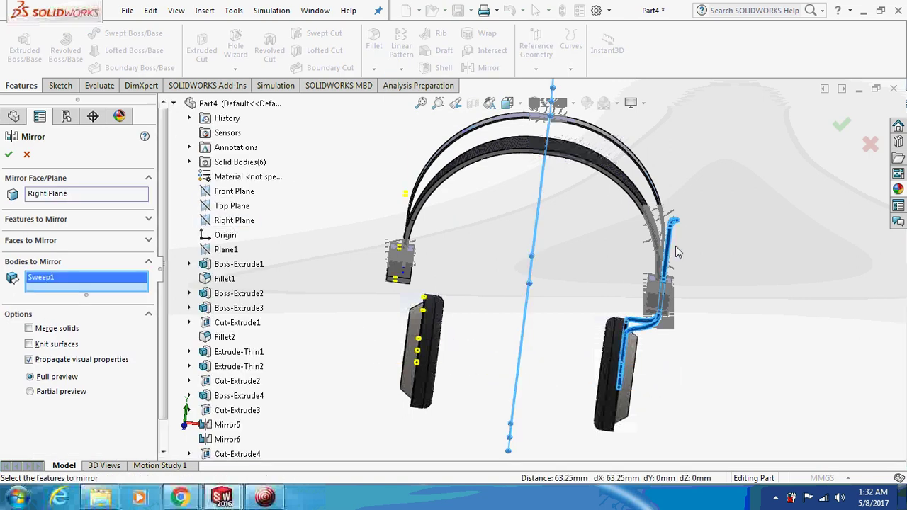
pyautogui.moveTo(753, 244); pyautogui.dragTo(706, 244, button='middle')
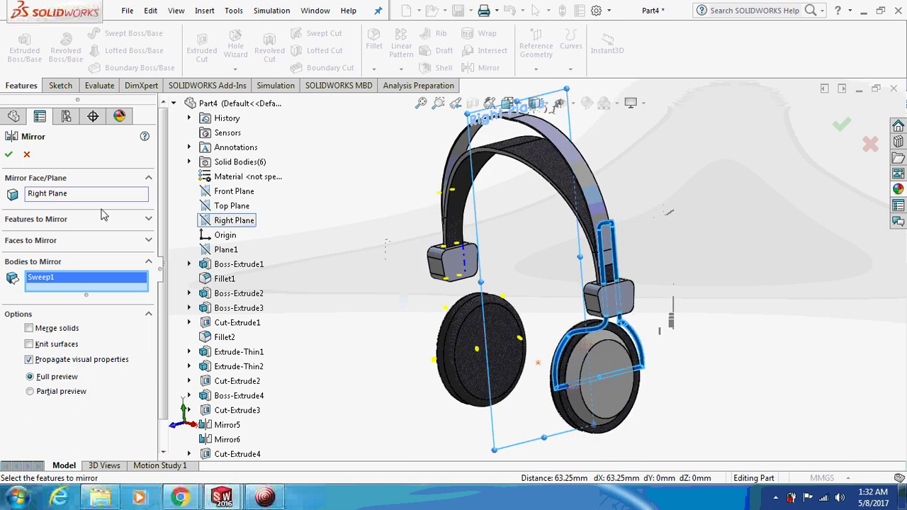
pyautogui.click(8, 154)
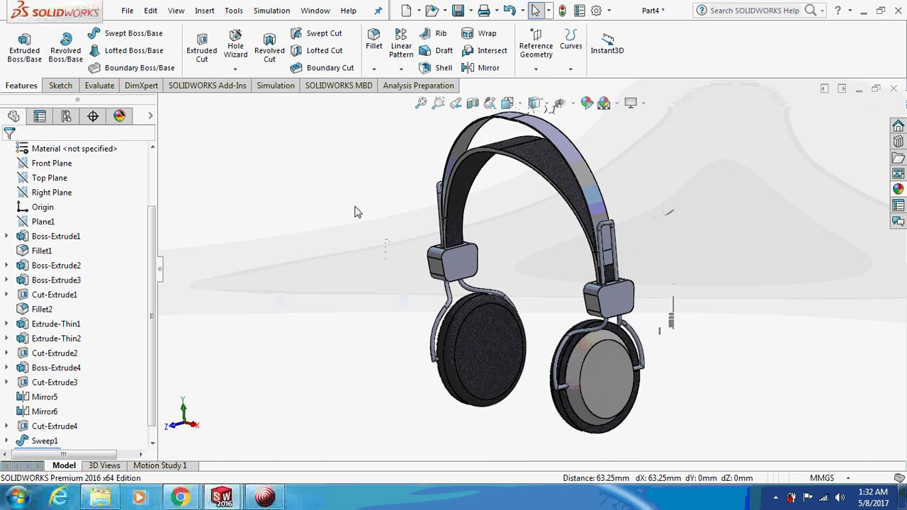
pyautogui.moveTo(356, 211); pyautogui.dragTo(429, 249, button='middle')
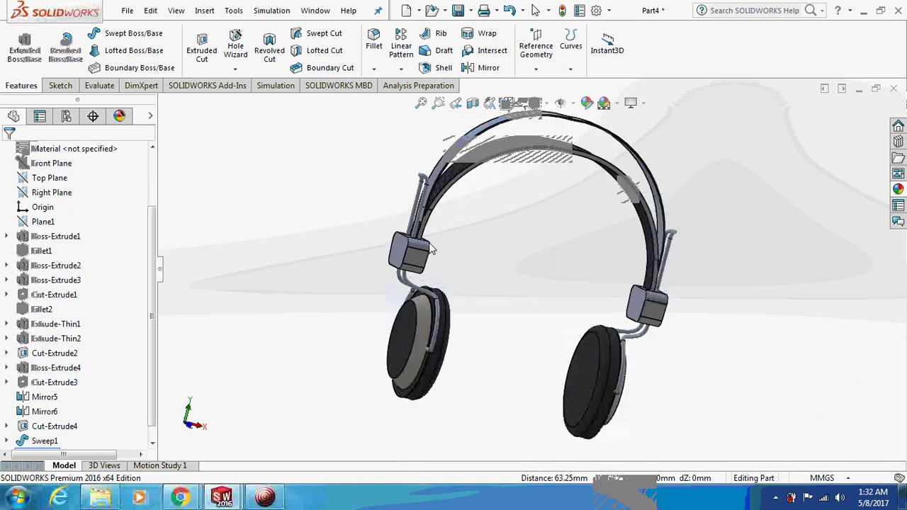